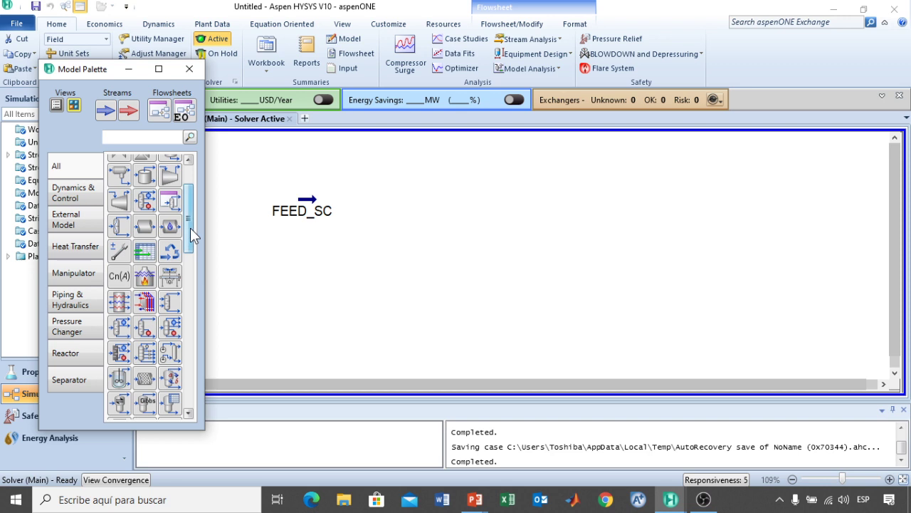
Place a shortcut distillation column on the flowsheet beside the FEED_SC stream
left_click_drag(190, 227, 183, 249)
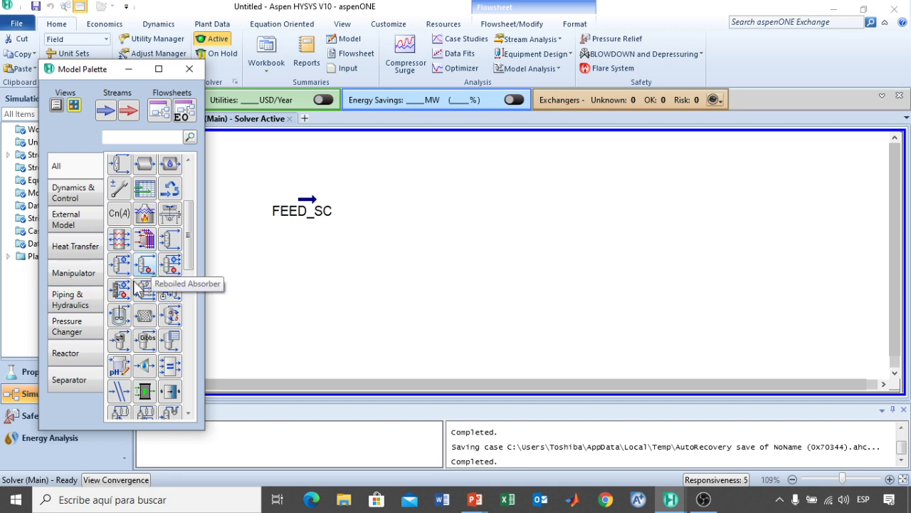
left_click(77, 383)
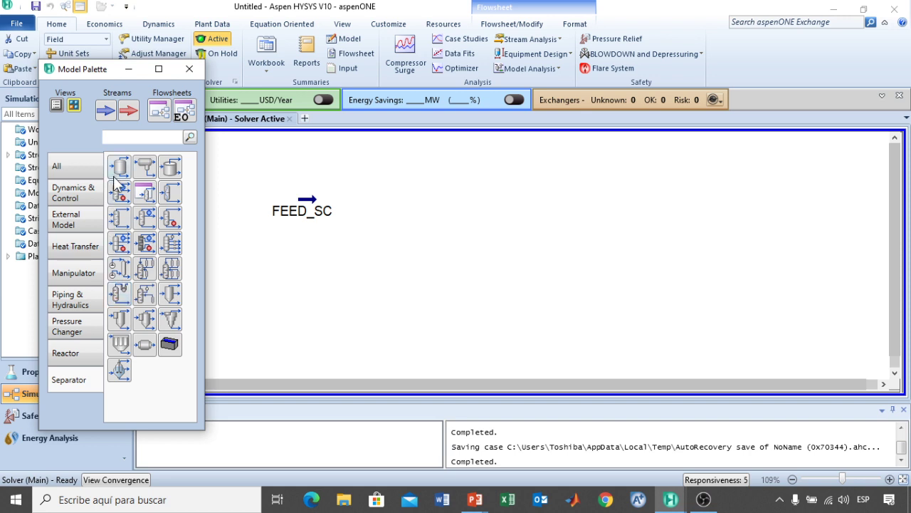
left_click(140, 250)
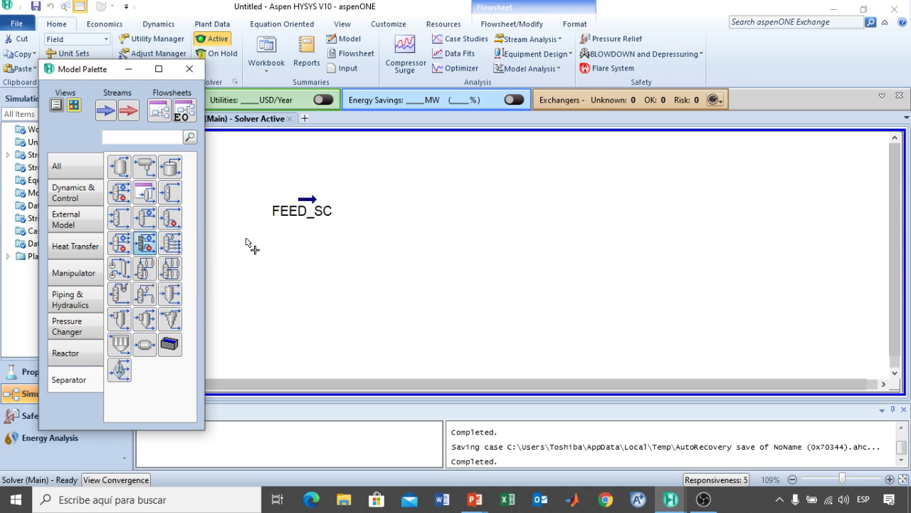
left_click(354, 264)
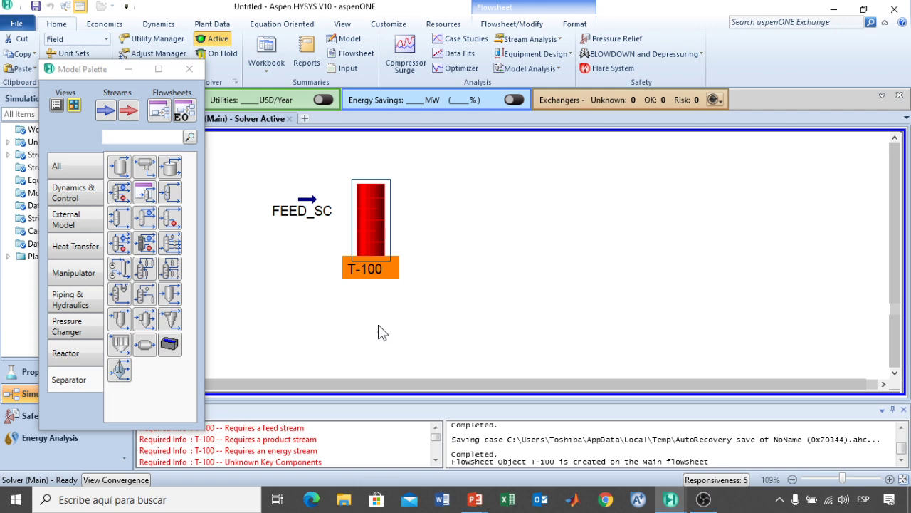
Open the properties of the newly placed shortcut column and rename it CORTO
double_click(374, 228)
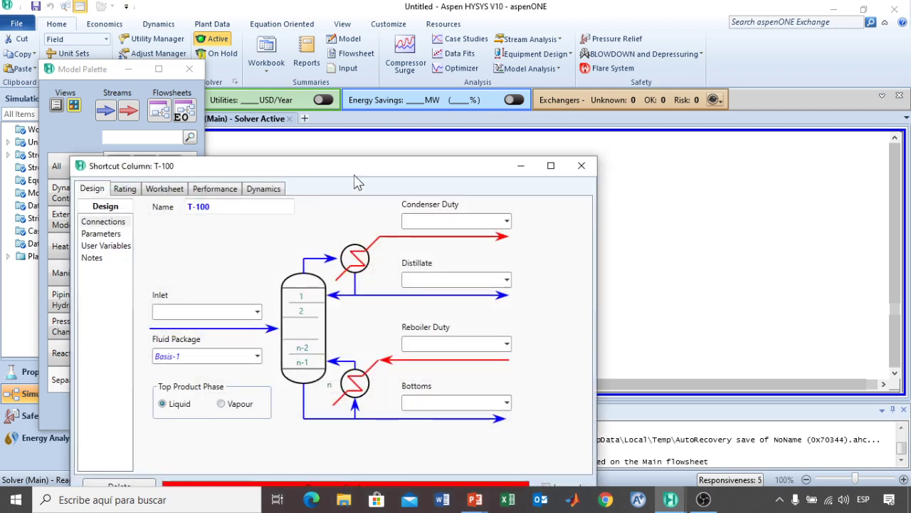
left_click_drag(355, 171, 478, 37)
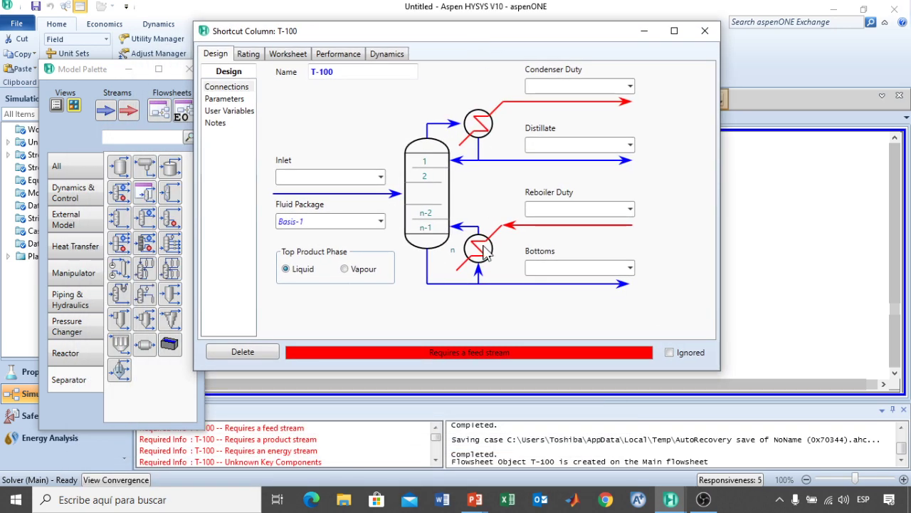
left_click(340, 72)
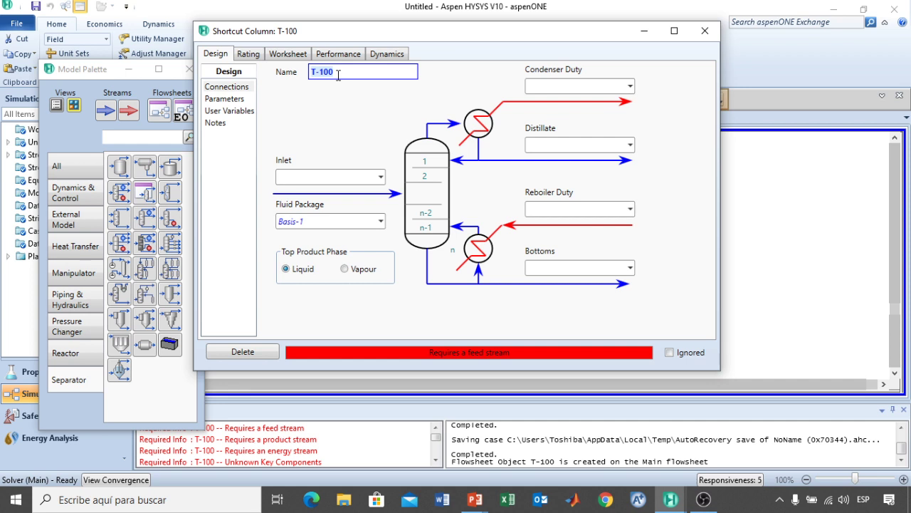
type("CORTO")
key("Return")
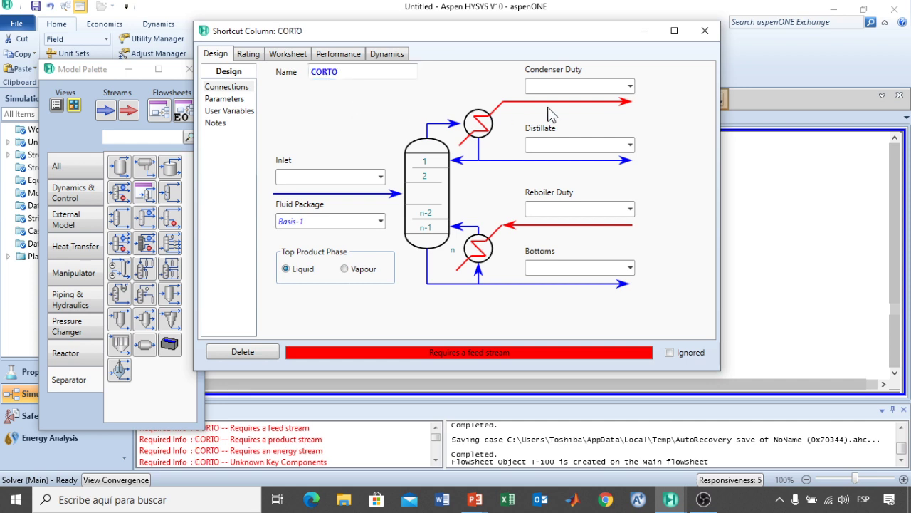
Name the column's condenser duty stream QC_SC and connect FEED_SC as the inlet
left_click(552, 86)
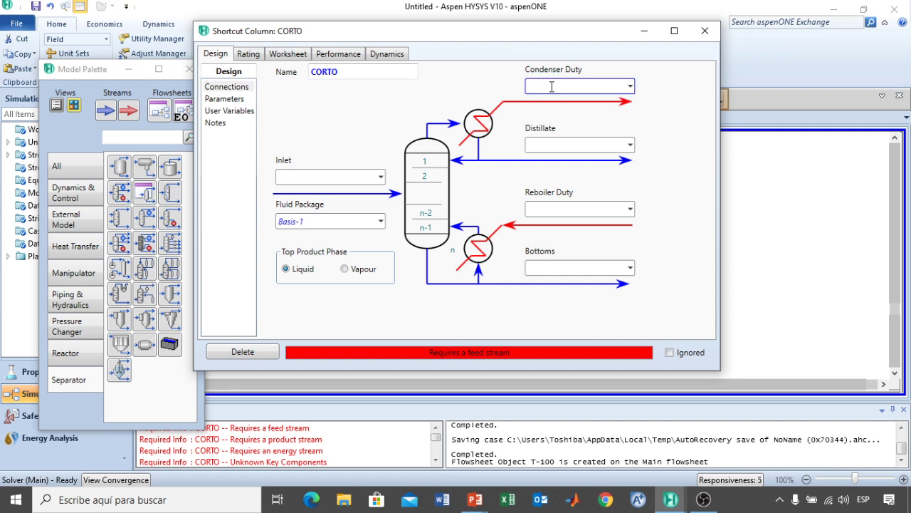
type("QC_SC")
key("Return")
left_click(381, 177)
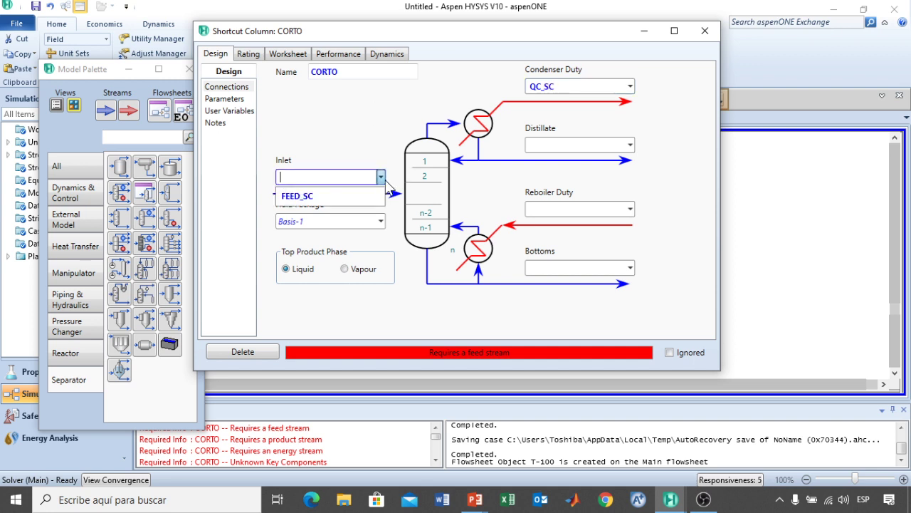
left_click(318, 198)
Name the column's distillate stream EB_SC, its reboiler duty QR_SC and its bottoms stream STY_SC
left_click(539, 144)
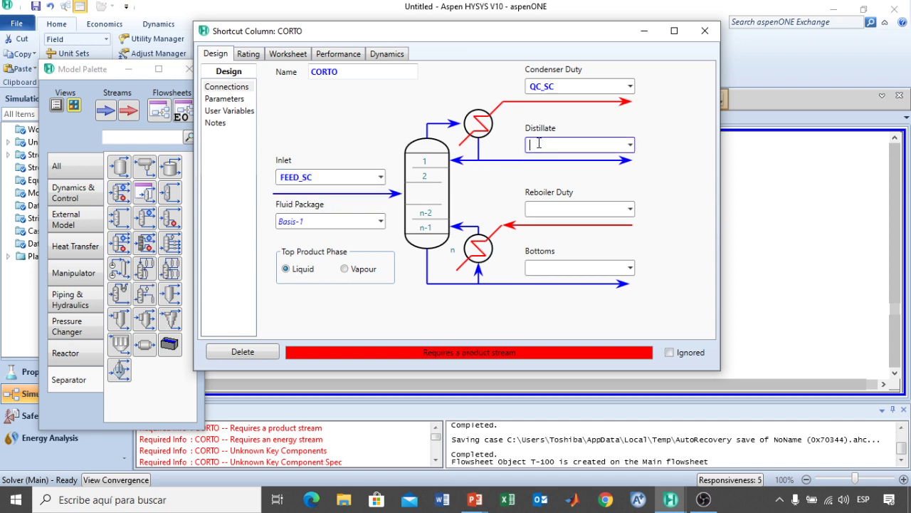
type("EB_SC")
left_click(570, 208)
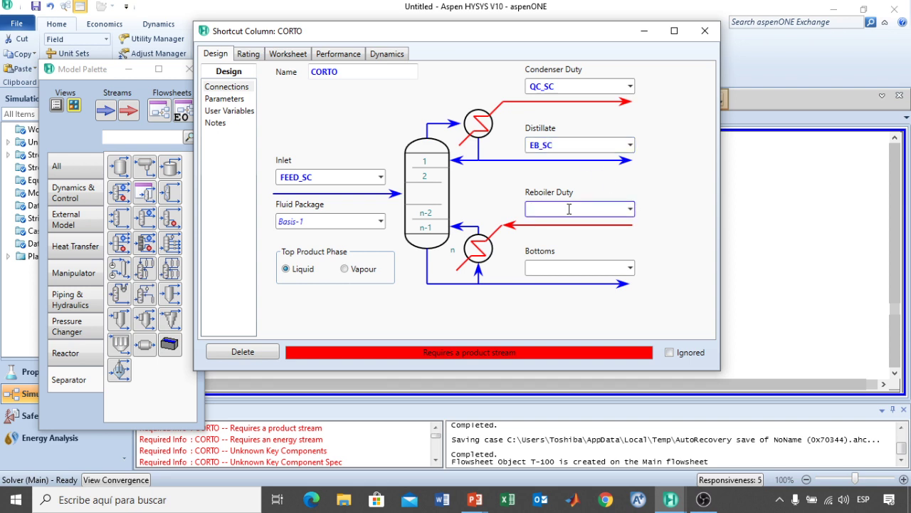
type("QR_SC")
left_click(570, 266)
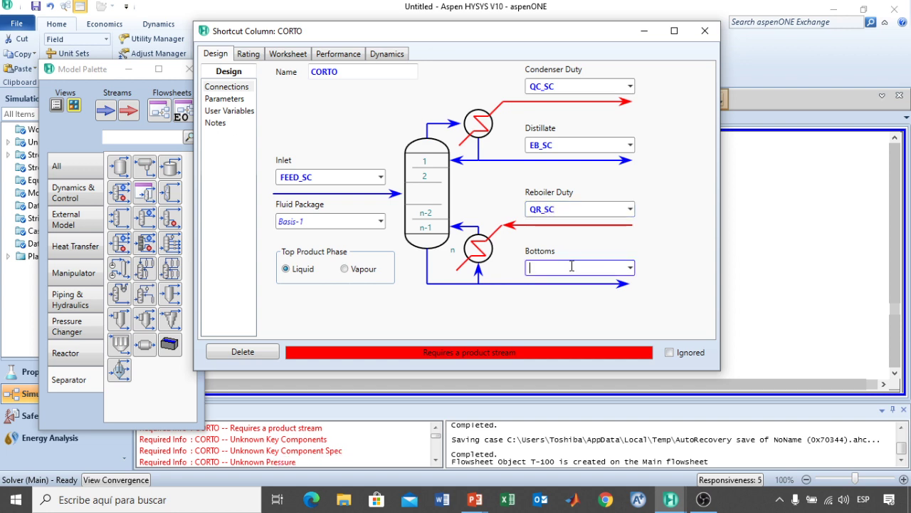
type("STY_SC")
key("Return")
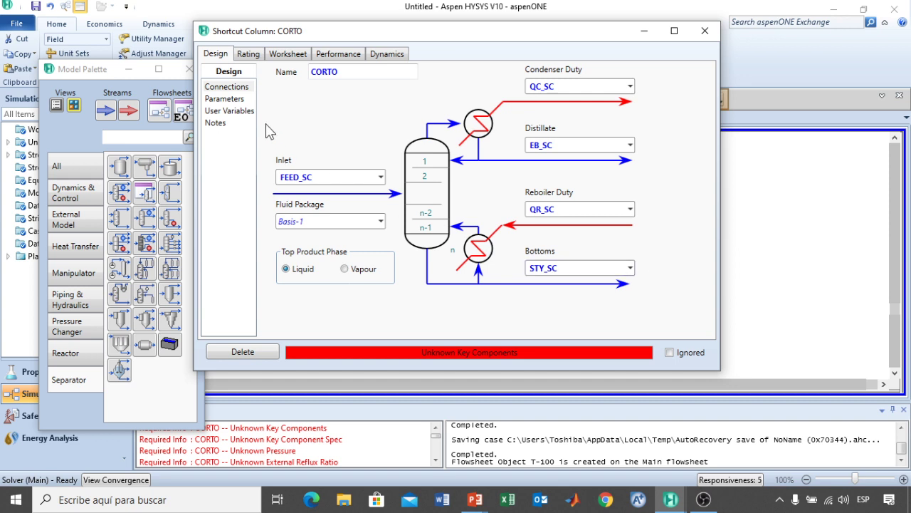
In the column's design parameters, specify E-Benzene as the light key in bottoms with a mole fraction of 0,0012
left_click(224, 99)
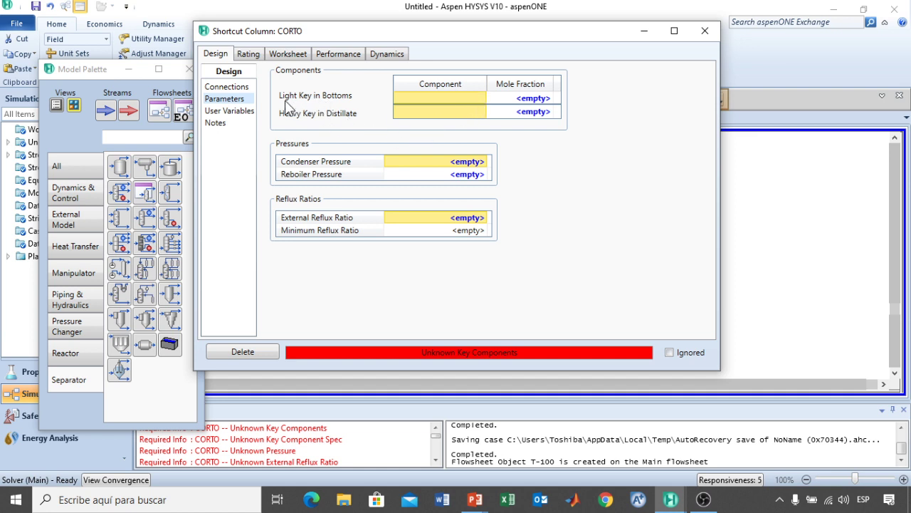
left_click(483, 99)
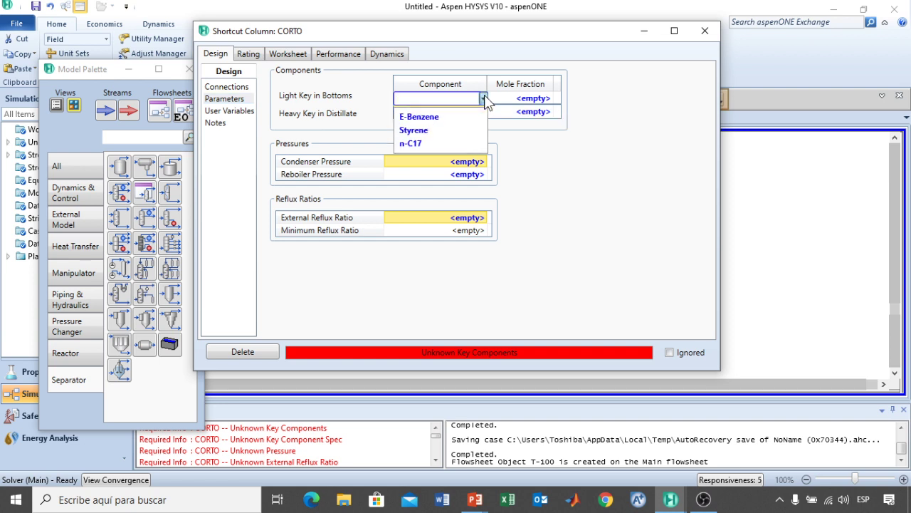
left_click(427, 117)
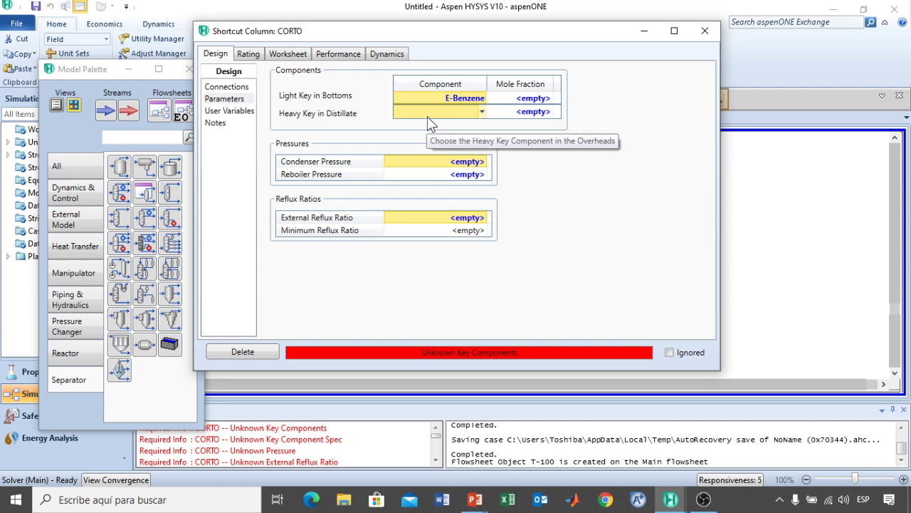
left_click(501, 99)
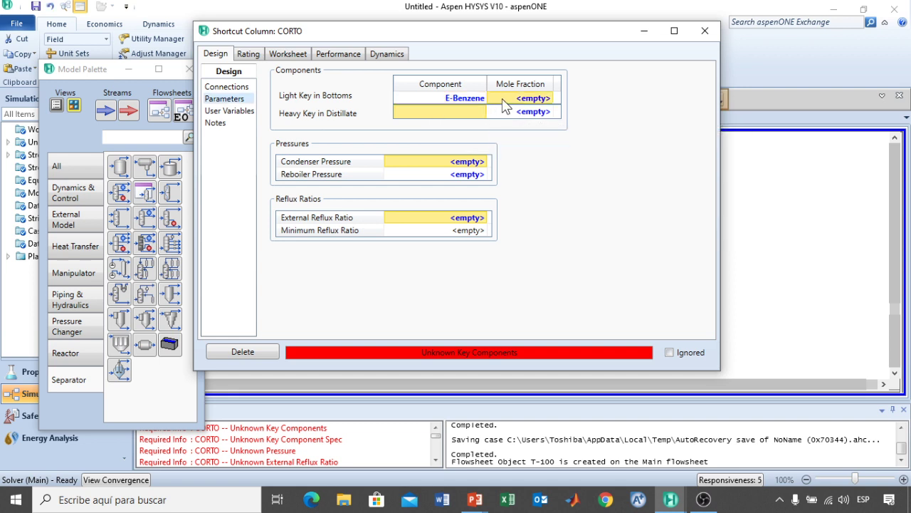
type("0,0012")
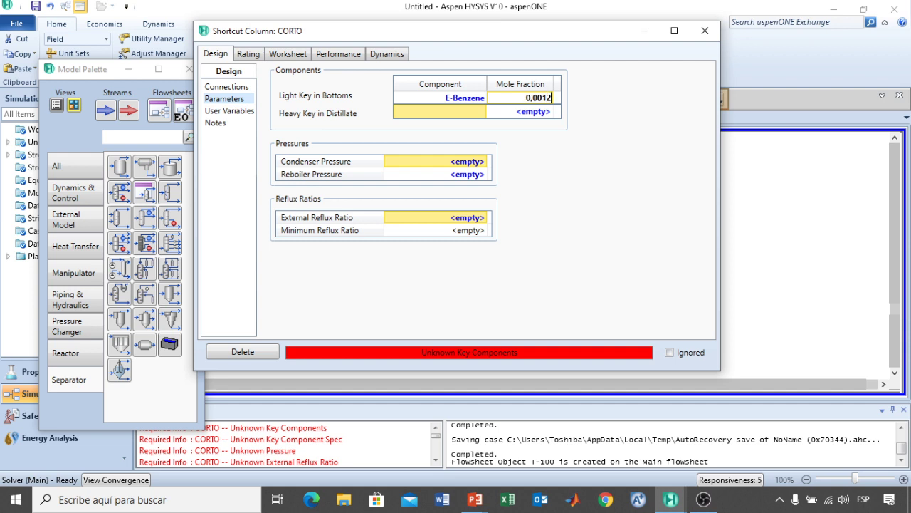
key("Return")
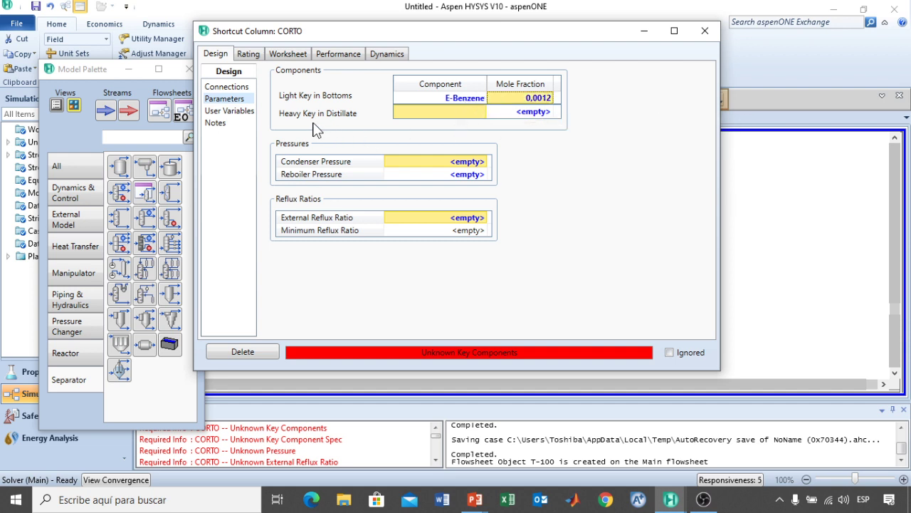
Specify Styrene as the heavy key in distillate with a mole fraction of 0,01
left_click(482, 112)
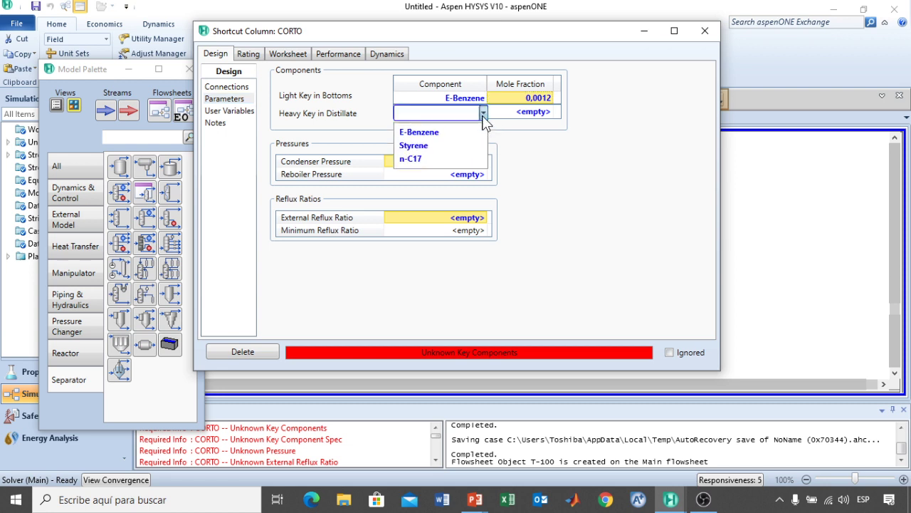
left_click(429, 146)
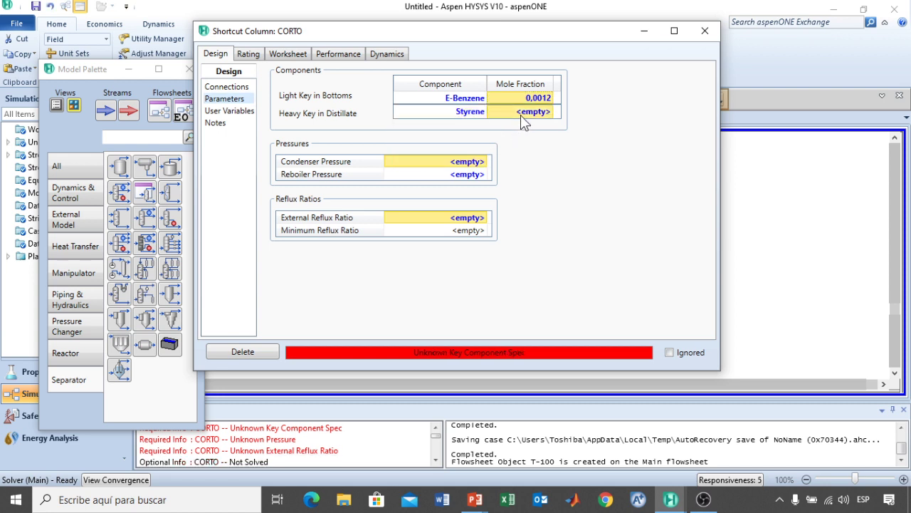
left_click(520, 114)
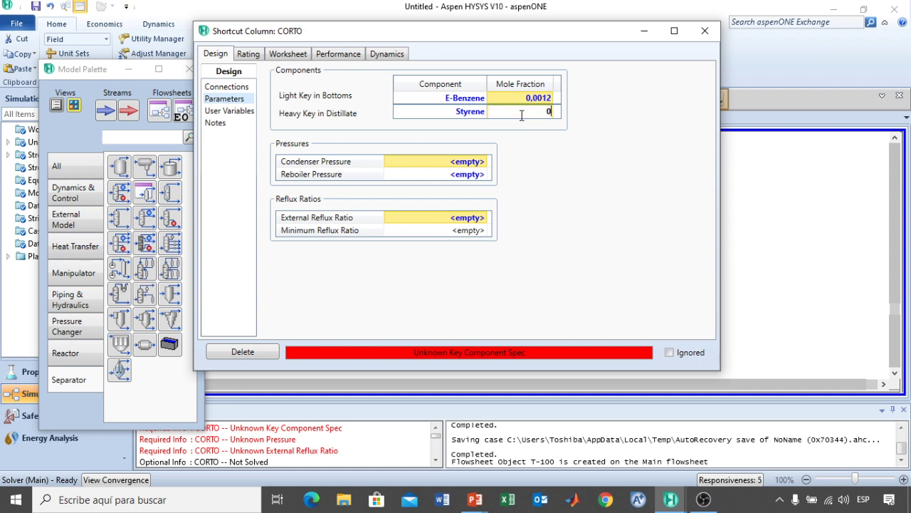
type("0,01")
key("Return")
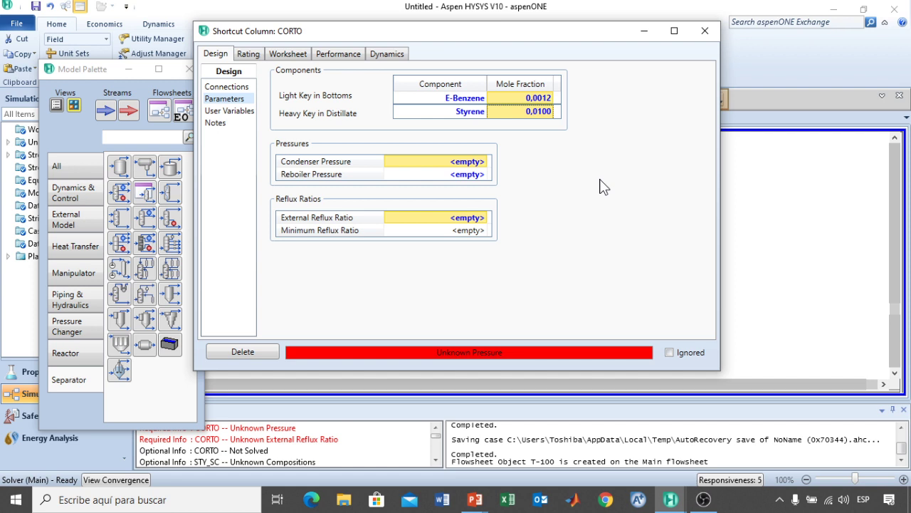
Set the condenser pressure to 45 mmHg (0,870 psia) and the reboiler pressure to 105 mmHg (2,030 psia)
left_click(456, 164)
type("45")
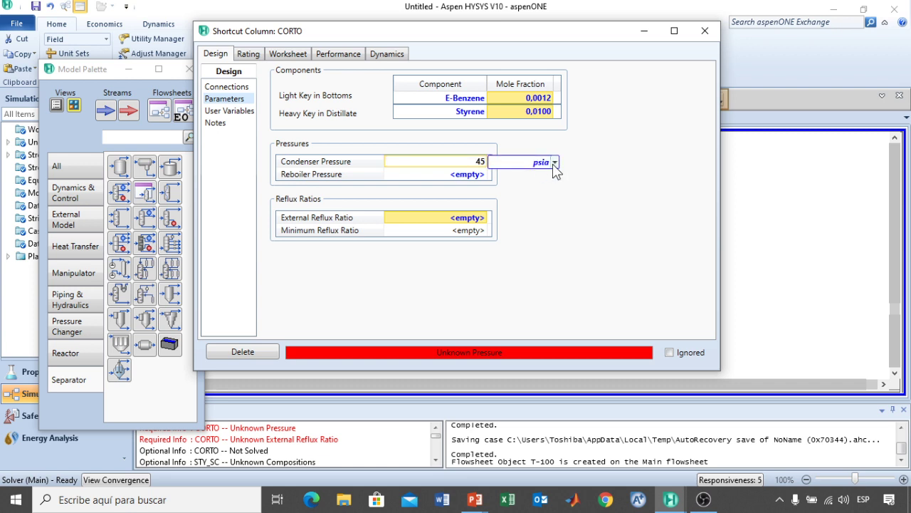
left_click(555, 163)
left_click(504, 206)
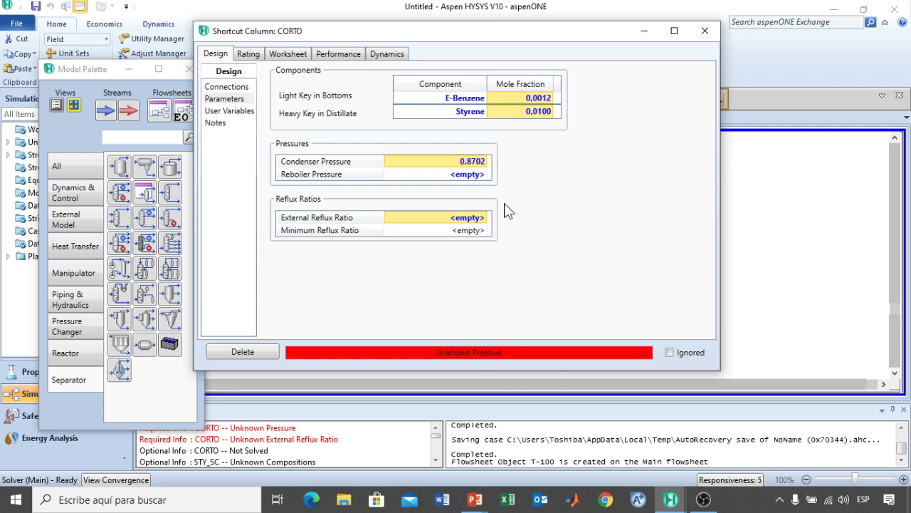
left_click(463, 178)
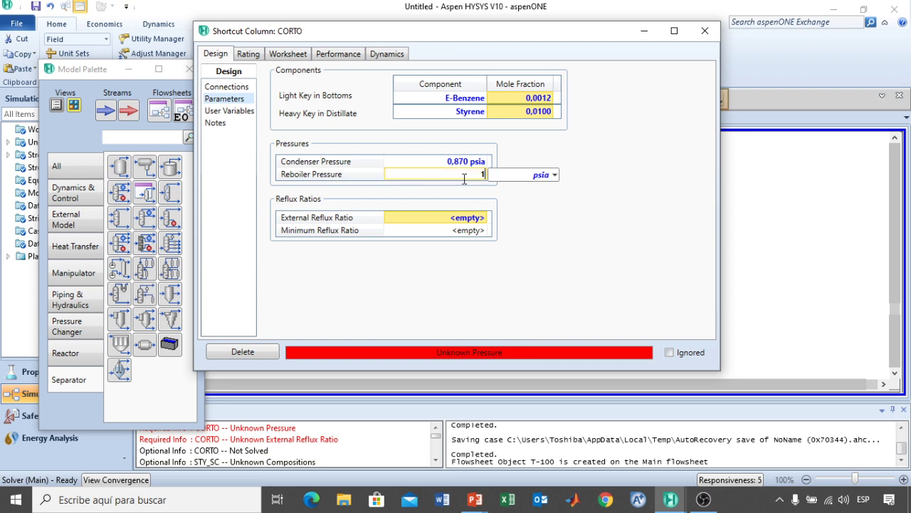
type("105")
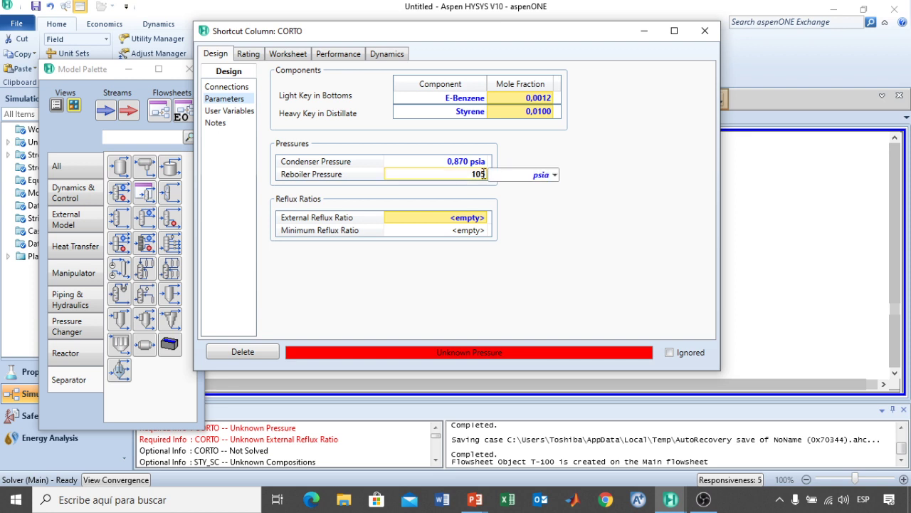
left_click(554, 174)
left_click(505, 219)
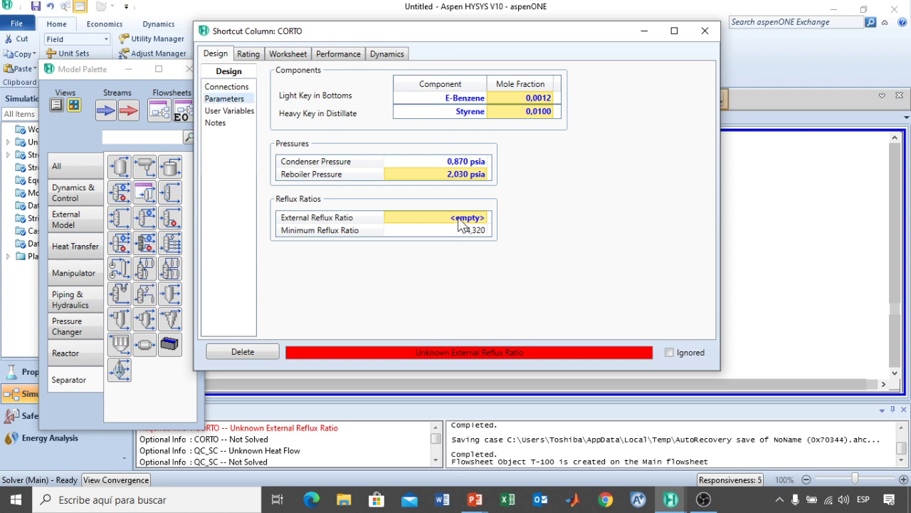
Set the column's external reflux ratio to 6
left_click(458, 218)
type("6")
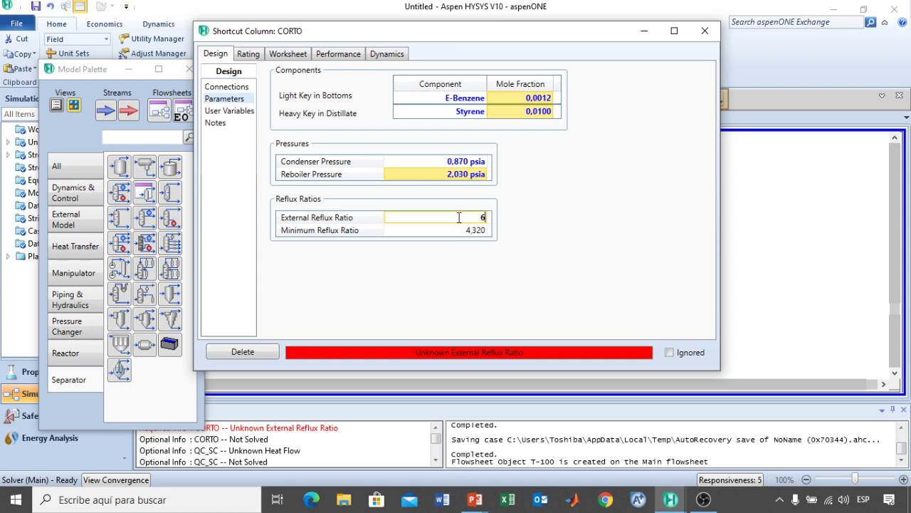
key("Return")
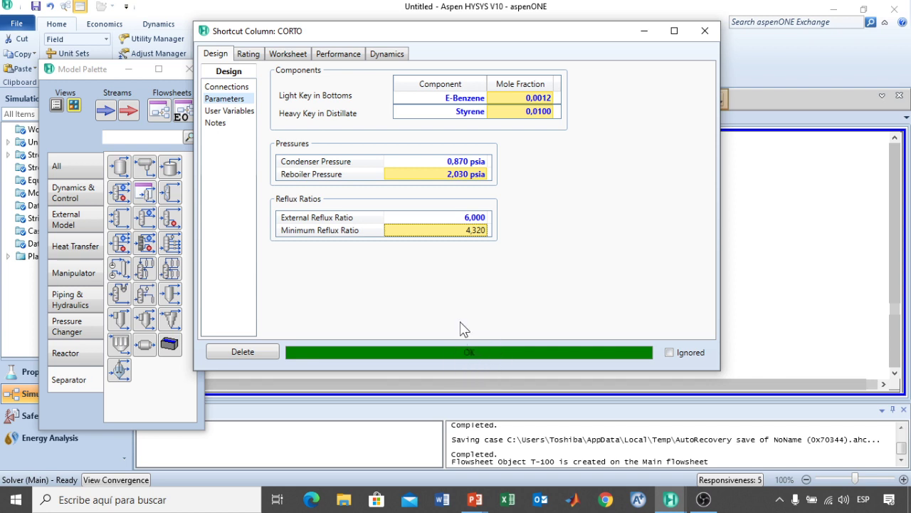
Examine the column's performance results for trays, temperatures and flows
left_click(248, 56)
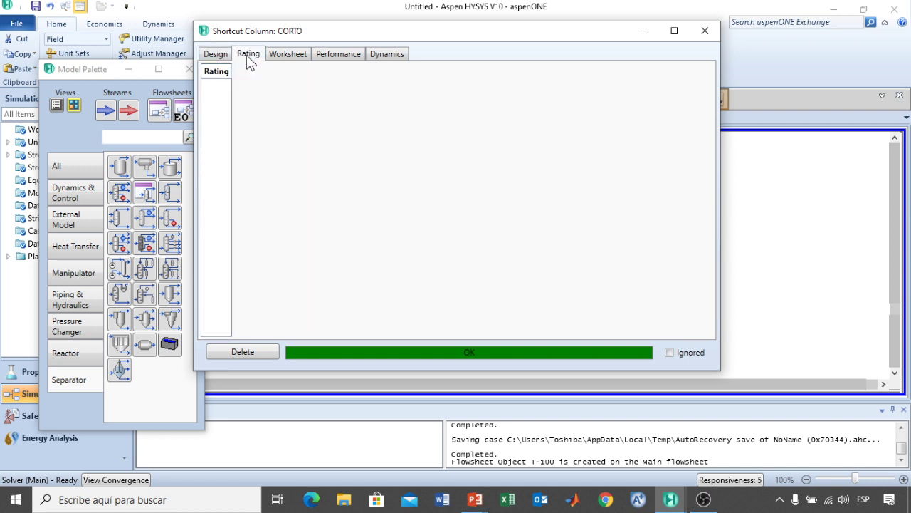
left_click(318, 57)
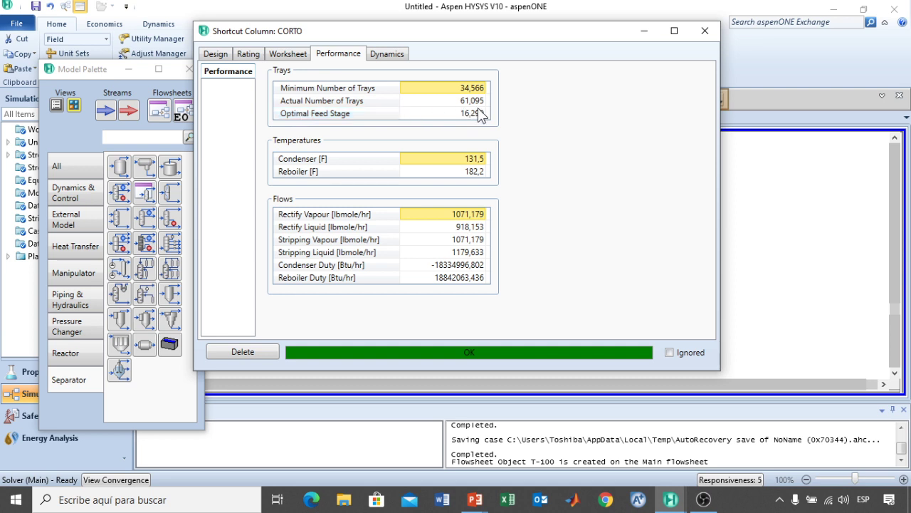
Set the shortcut column's external reflux ratio to 6,5, review the tray and minimum reflux results, and close the column
left_click(215, 55)
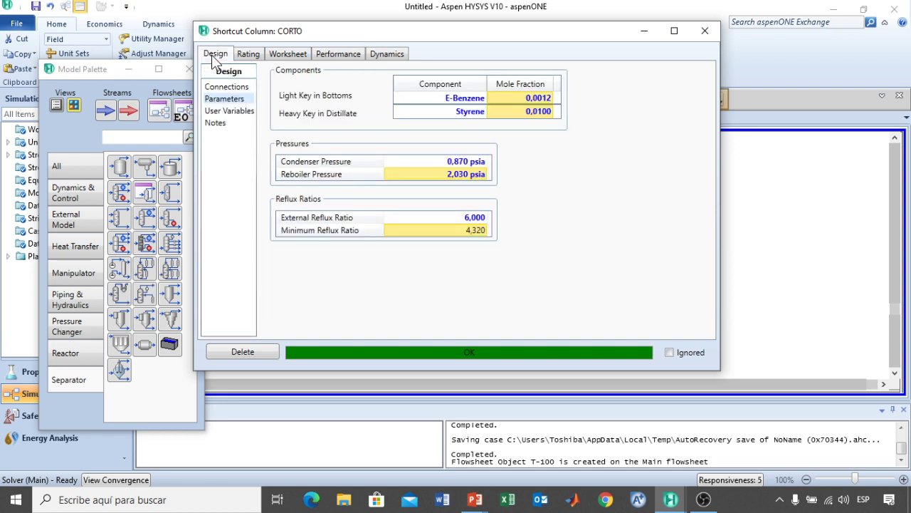
left_click(475, 219)
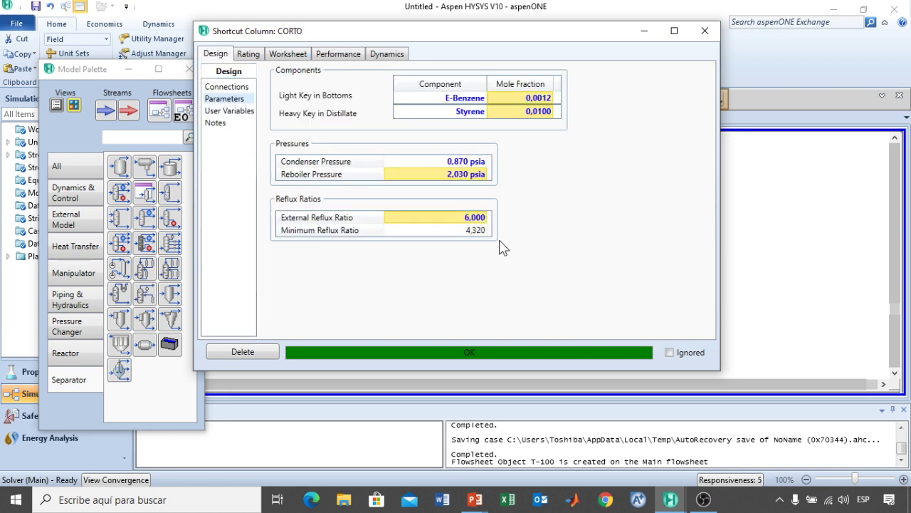
type("6,5")
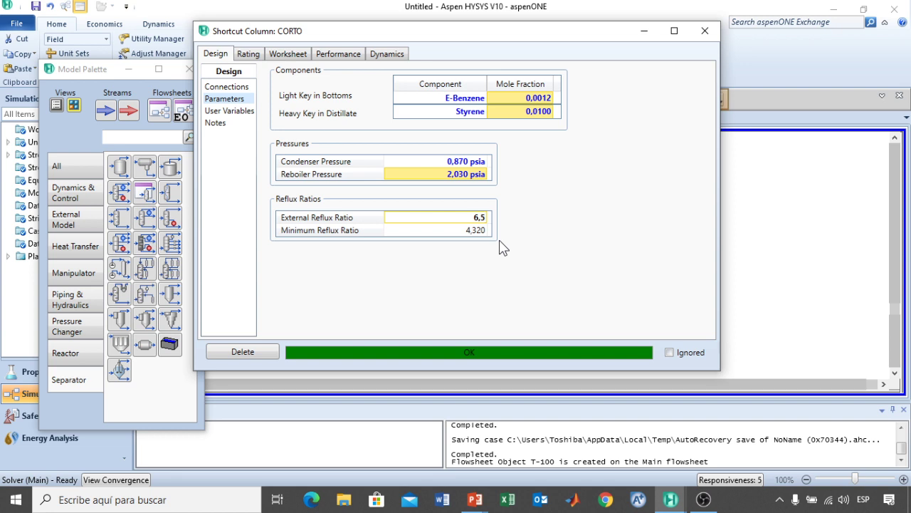
key("Return")
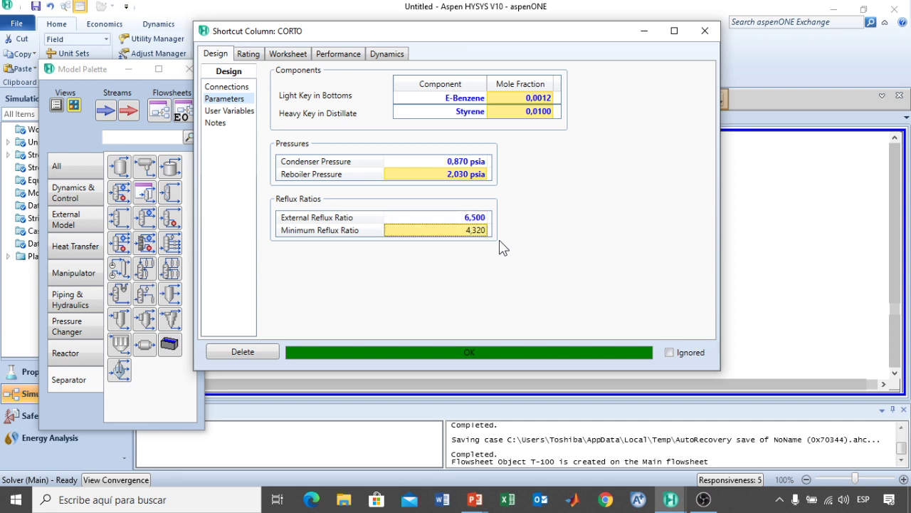
left_click(337, 57)
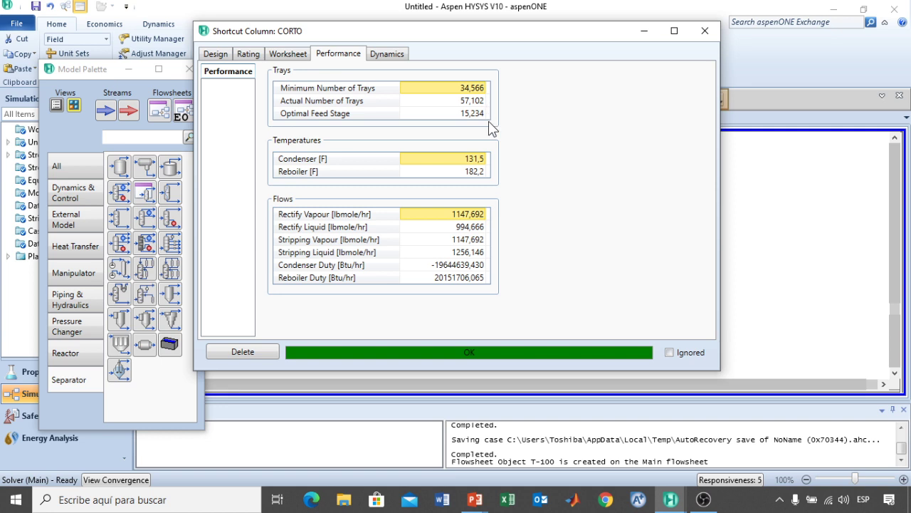
left_click(215, 56)
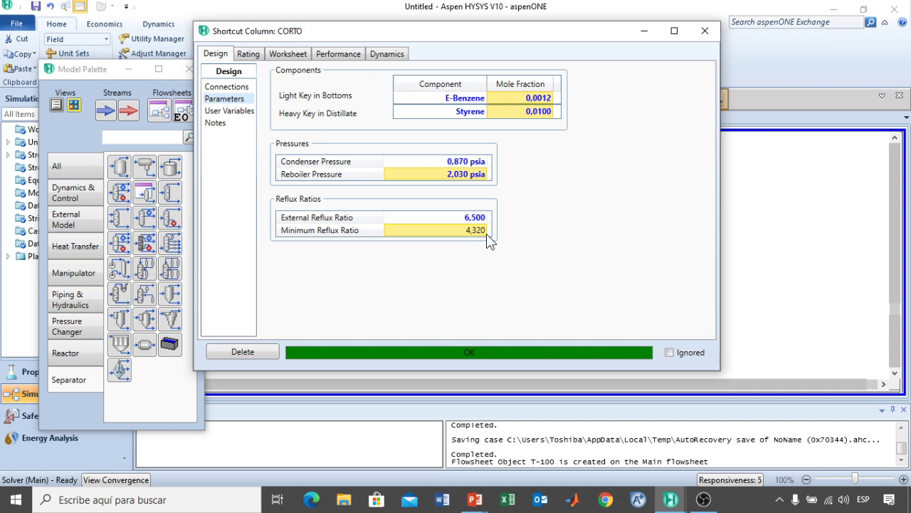
left_click(705, 31)
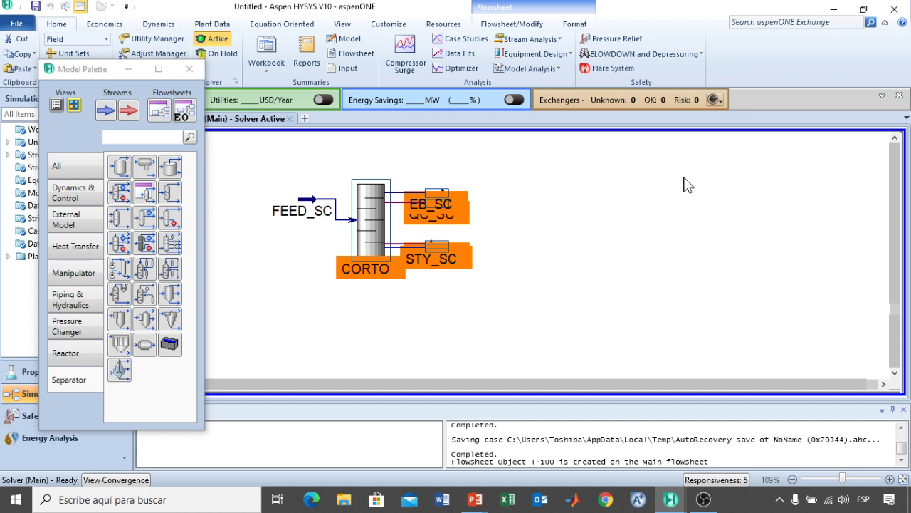
Spread out the shortcut column's streams, moving EB_SC above QC_SC, STY_SC below QR_SC, and FEED_SC level with the column inlet
left_click(622, 264)
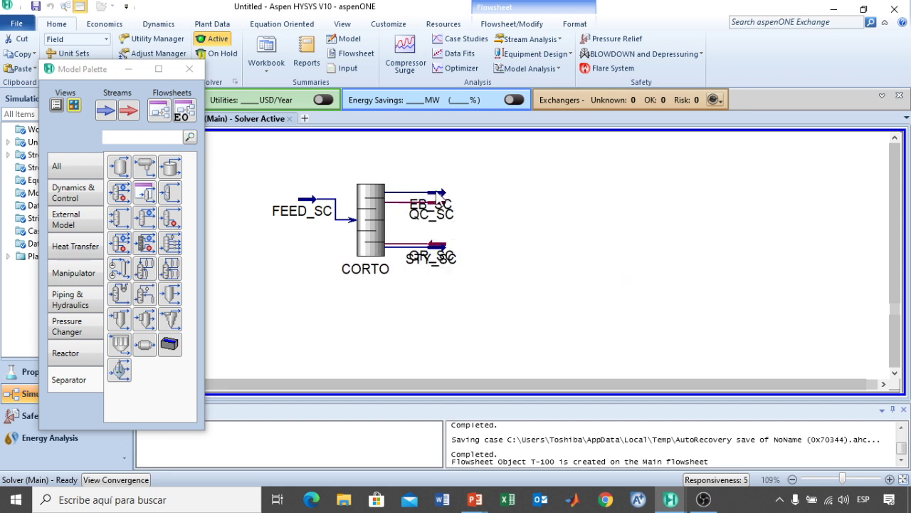
left_click_drag(438, 193, 449, 159)
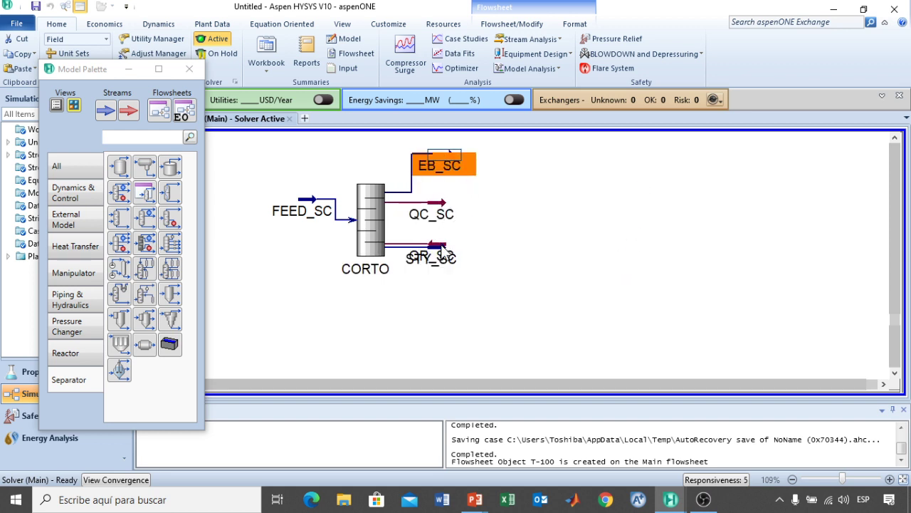
mouse_move(444, 253)
left_click_drag(444, 253, 450, 292)
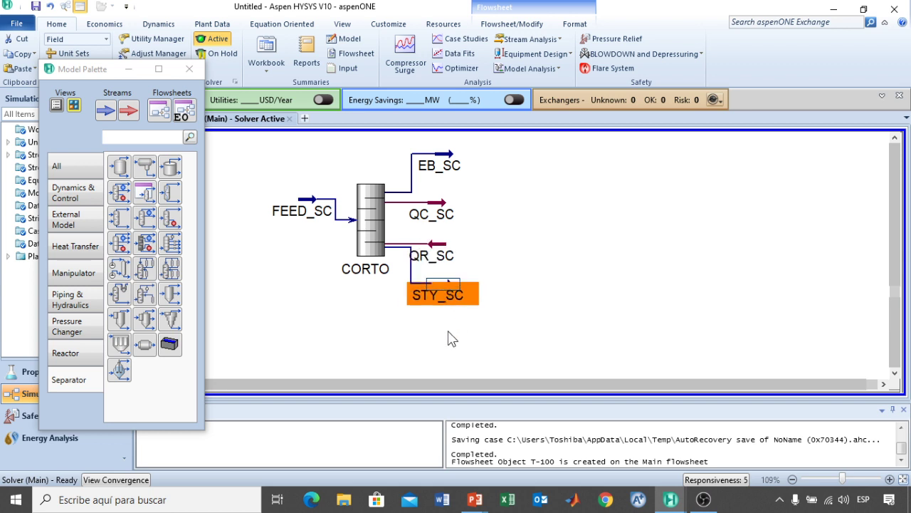
left_click_drag(299, 212, 298, 226)
left_click(298, 299)
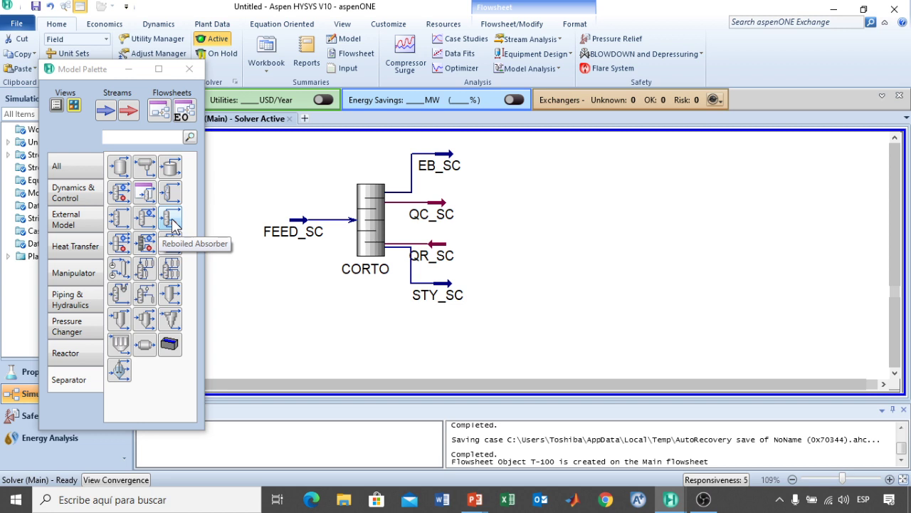
Add a distillation column to the flowsheet beside the shortcut column and place a new material stream ahead of it
left_click(119, 192)
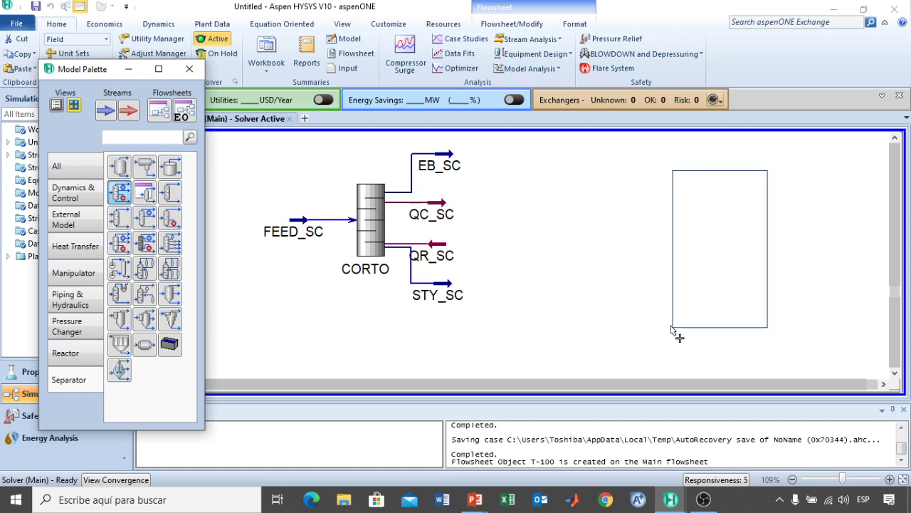
left_click(673, 329)
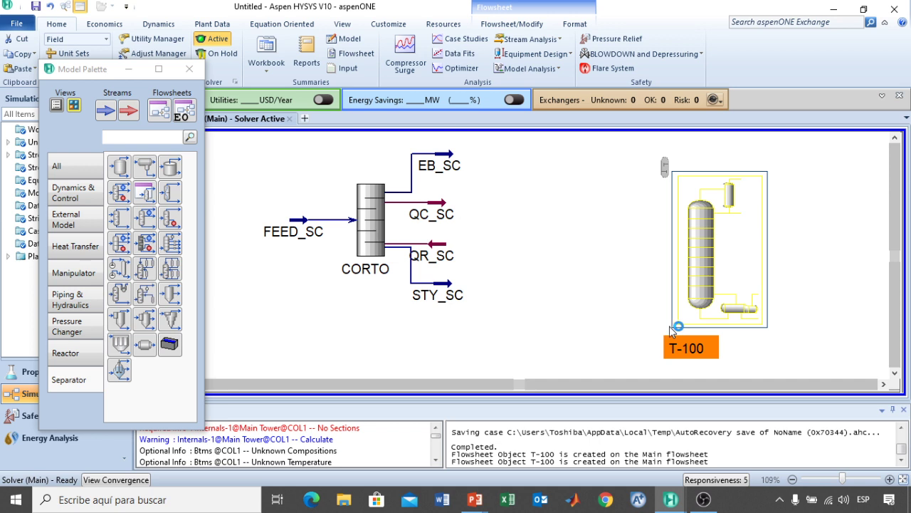
left_click(104, 112)
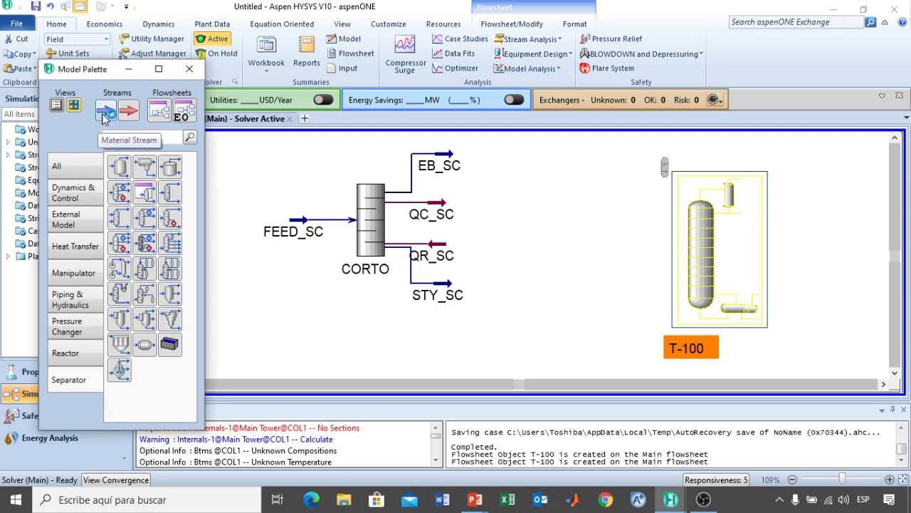
left_click(567, 223)
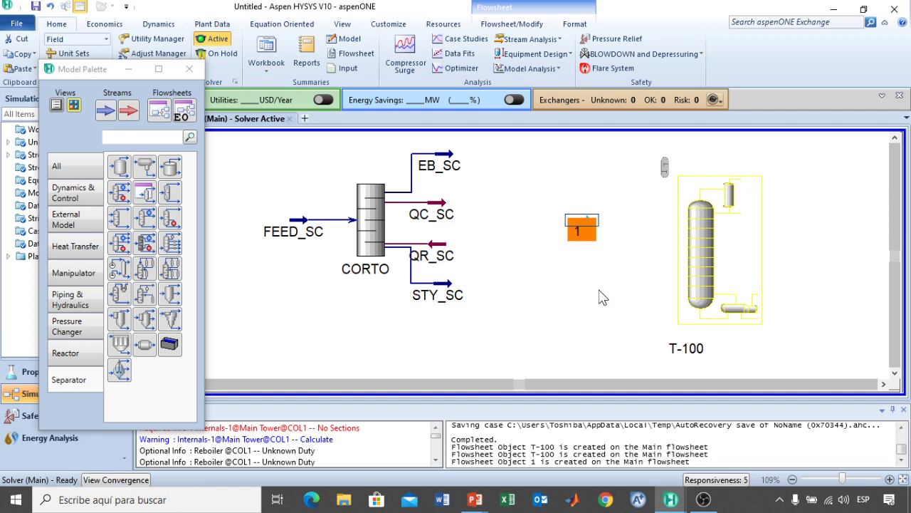
Rename the new material stream as FEED_RIG
double_click(584, 227)
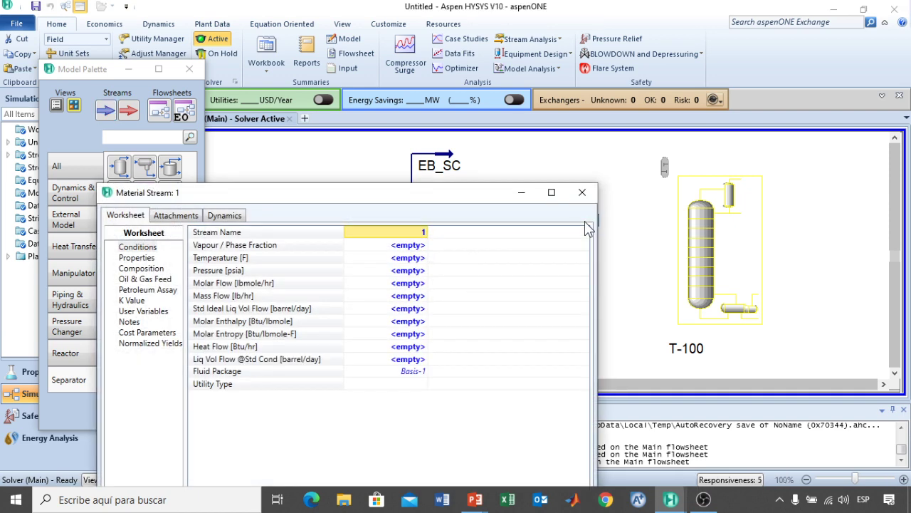
left_click_drag(429, 196, 445, 84)
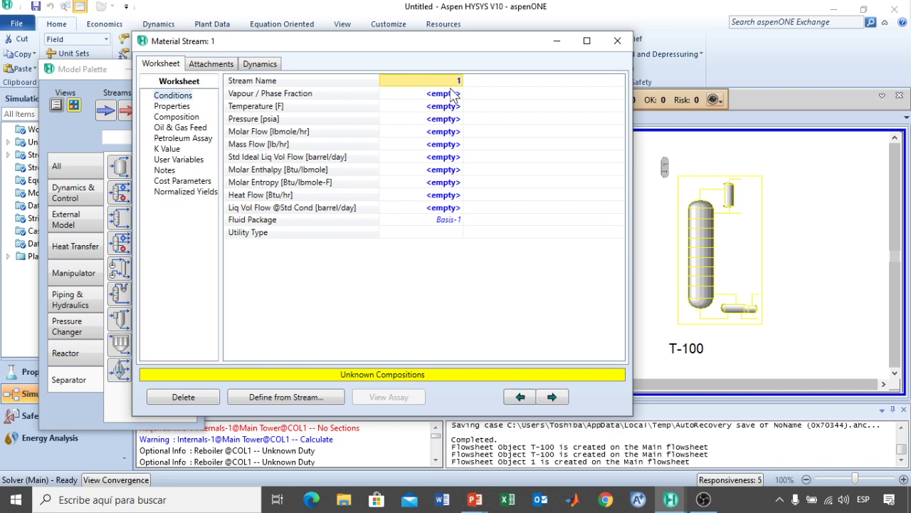
type("FE")
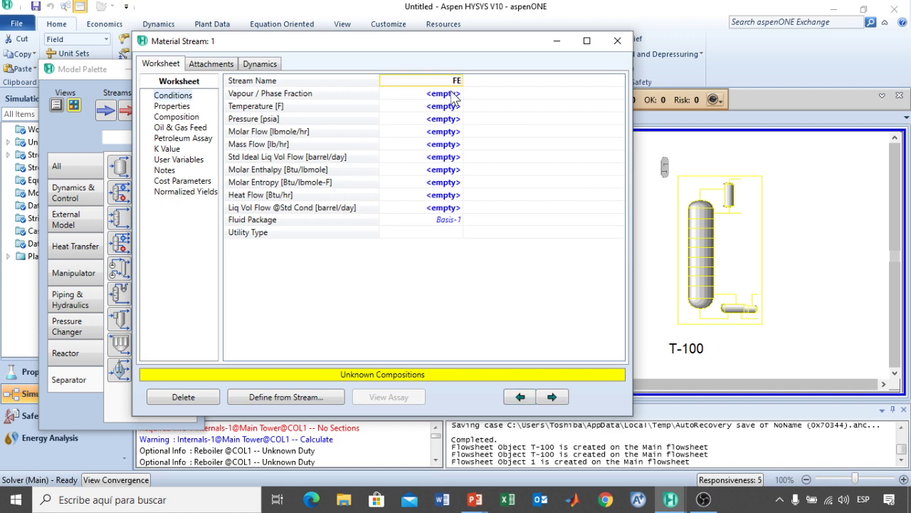
type("ED_RIG")
key("Return")
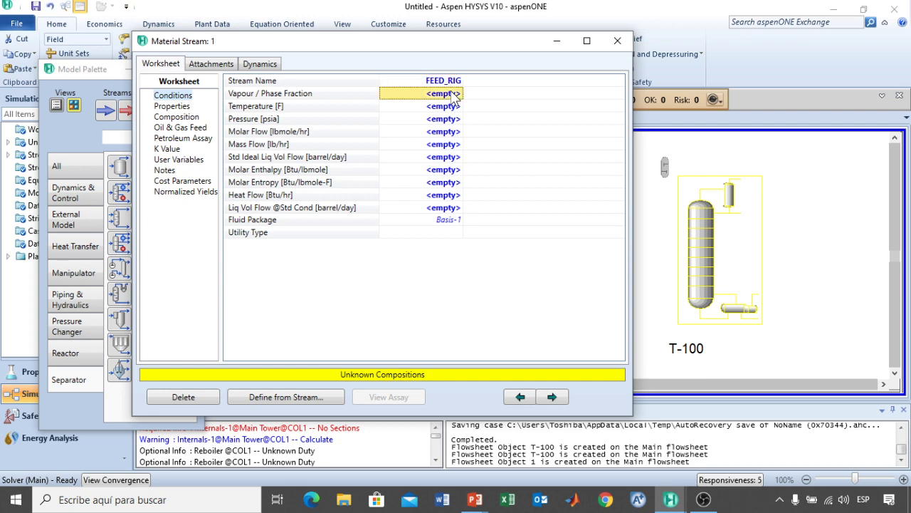
Define FEED_RIG by copying the conditions and composition of stream FEED_SC, and close the stream
left_click(334, 403)
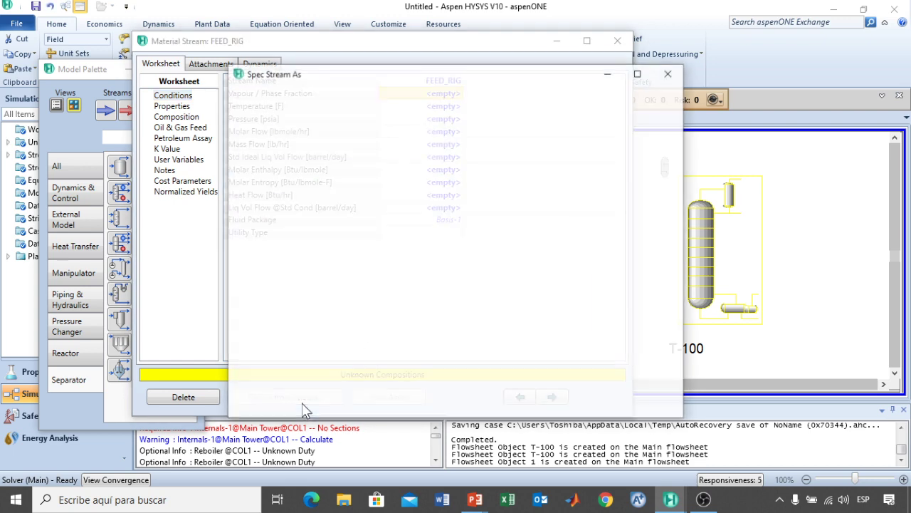
left_click(251, 127)
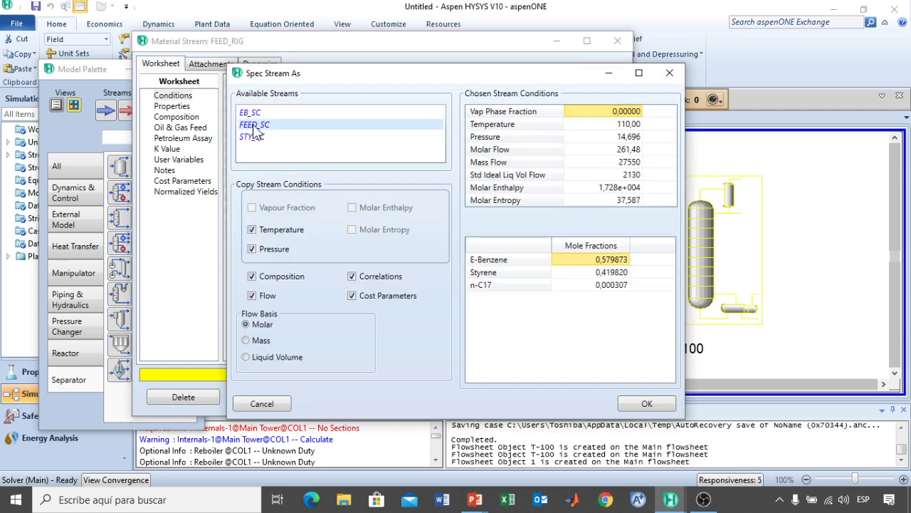
left_click(631, 403)
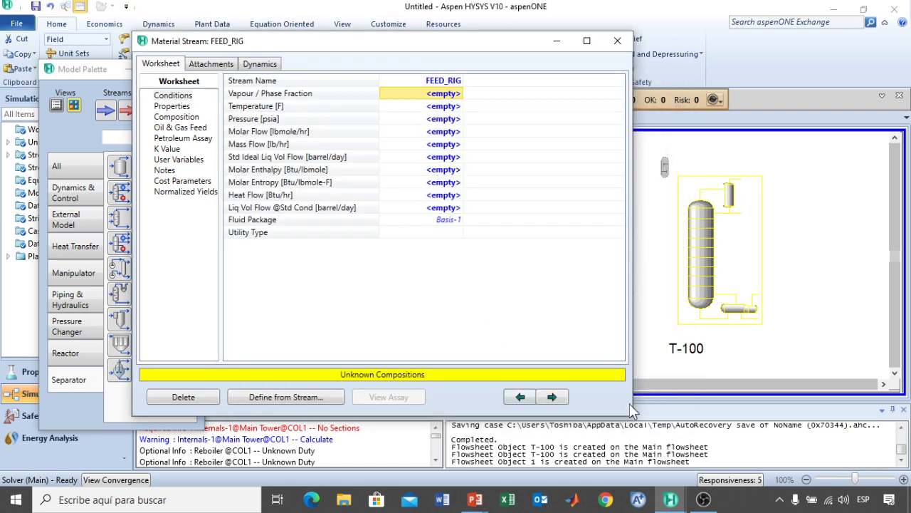
left_click(618, 40)
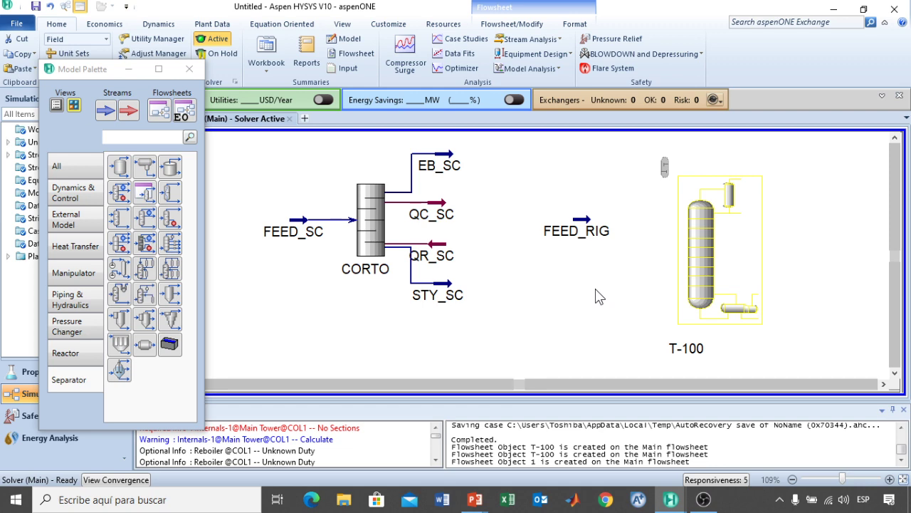
Name the new distillation column RIGUROSO and assign QC_RIG as its condenser energy stream
double_click(707, 237)
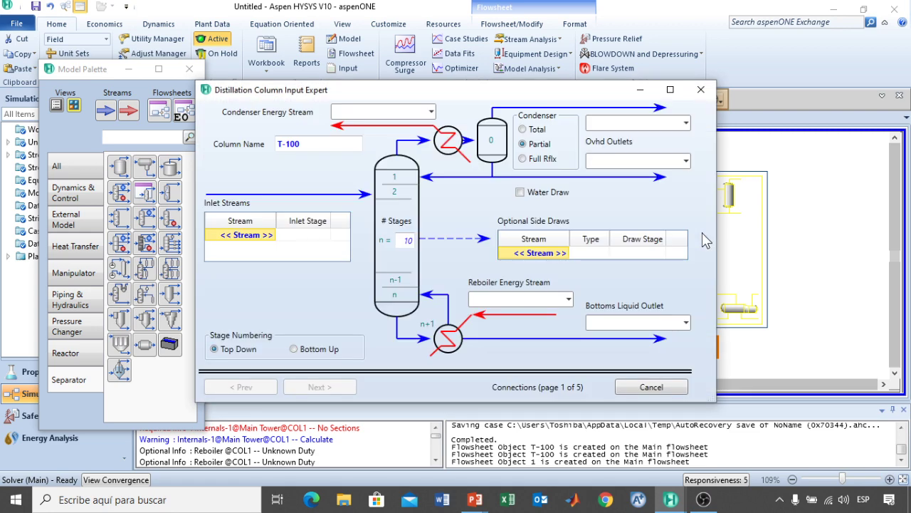
left_click(308, 147)
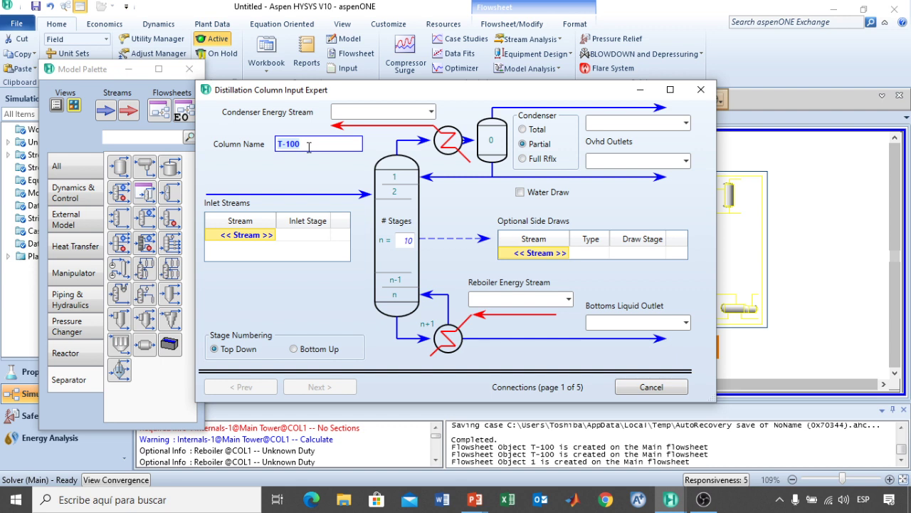
type("RIGUROSO")
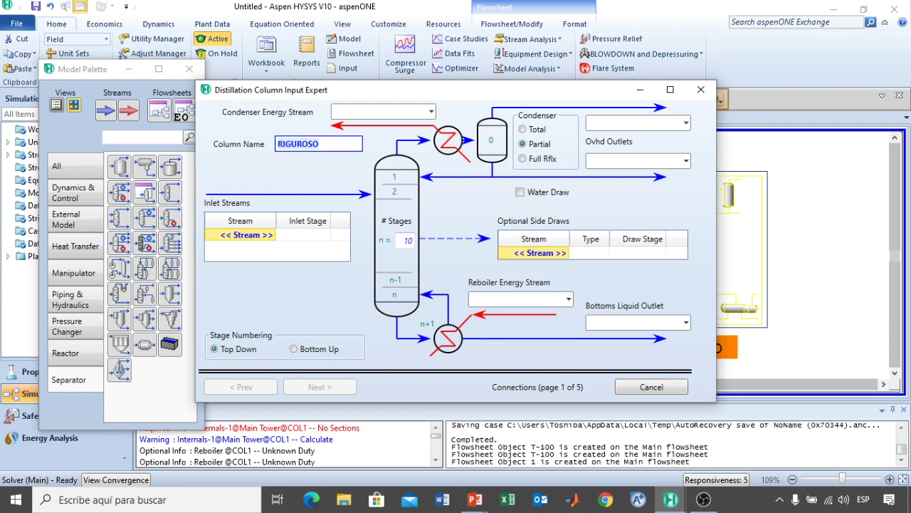
left_click(385, 112)
type("QC")
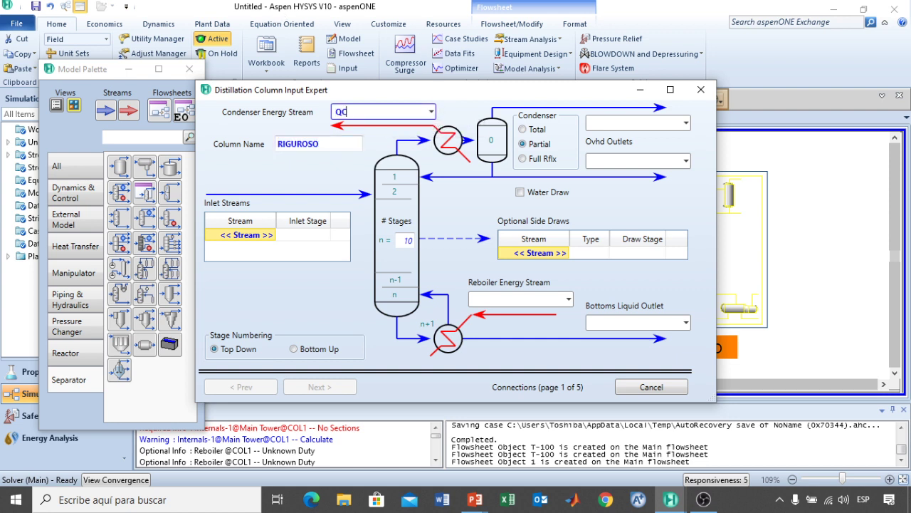
type("_RIG")
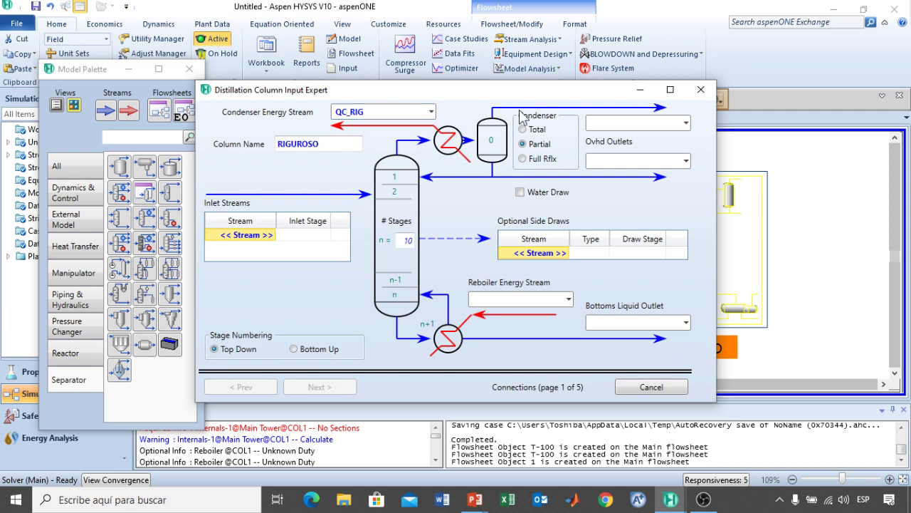
Make the condenser total and assign EB_RIG as the overhead liquid outlet
left_click(539, 131)
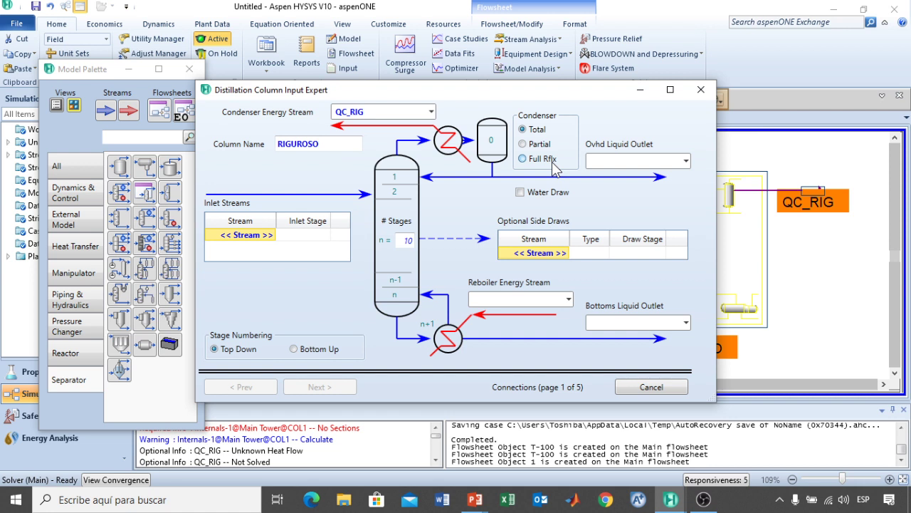
left_click(608, 161)
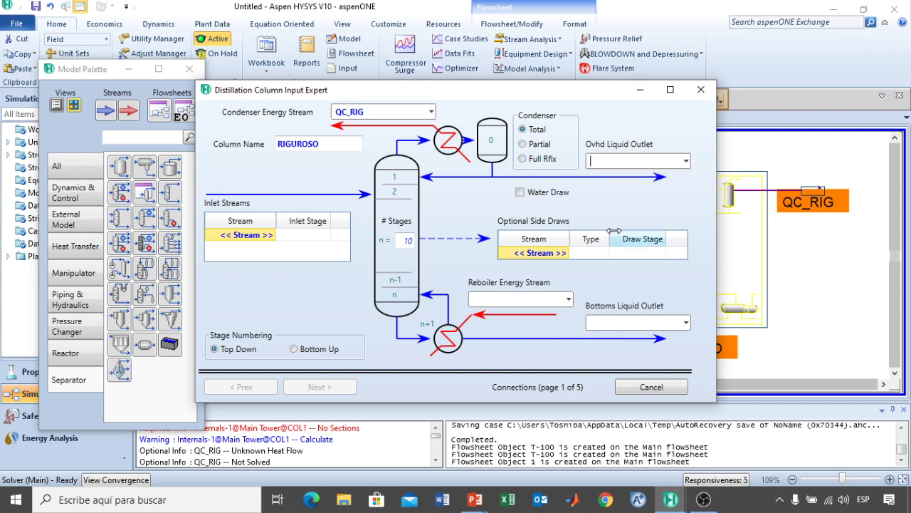
type("EB_RIG")
key("Return")
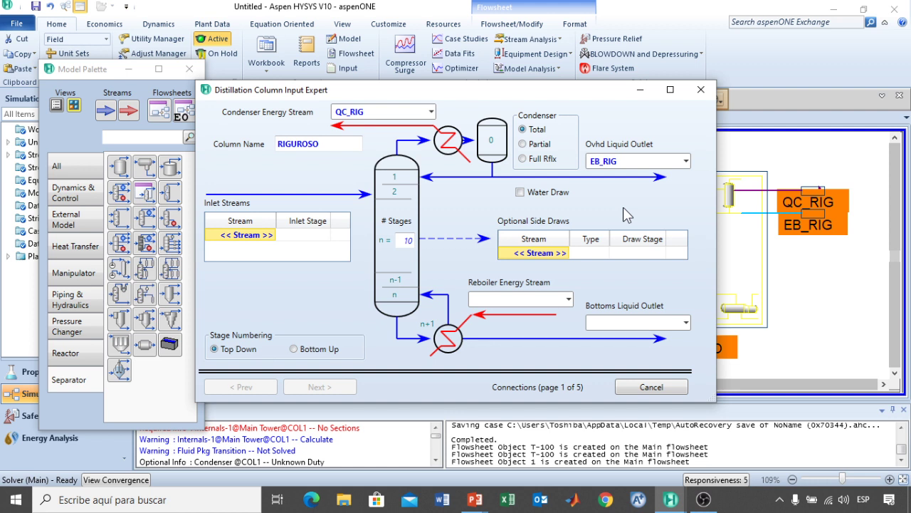
Assign QR_RIG as the reboiler energy stream and STY_RIG as the bottoms liquid outlet
left_click(502, 299)
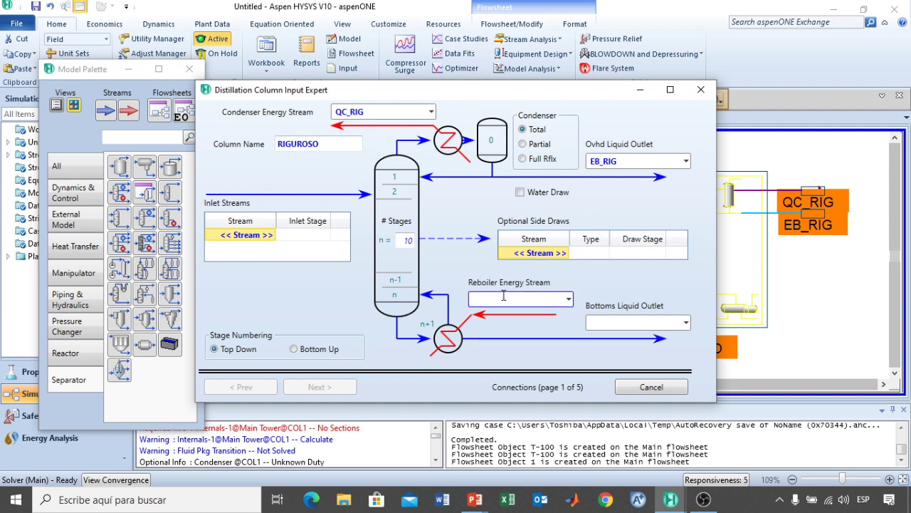
type("QR_RIG")
left_click(619, 322)
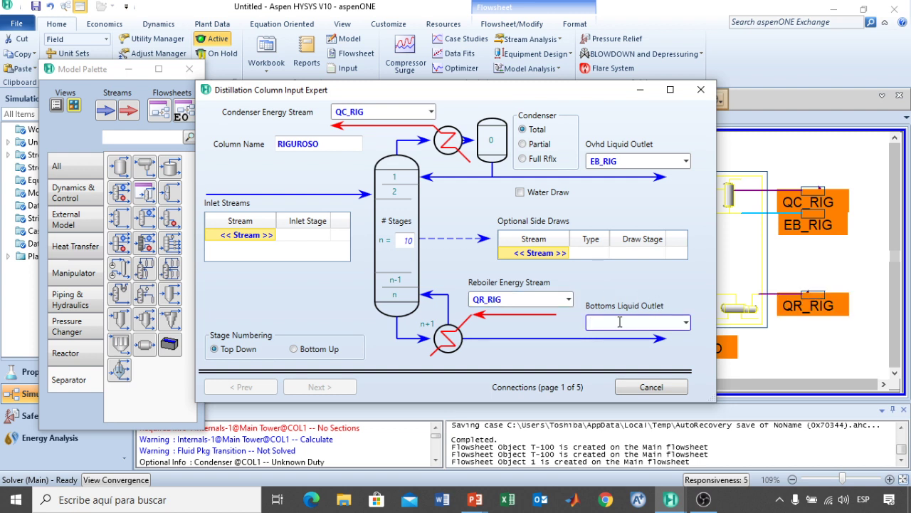
type("STY_RIG")
key("Tab")
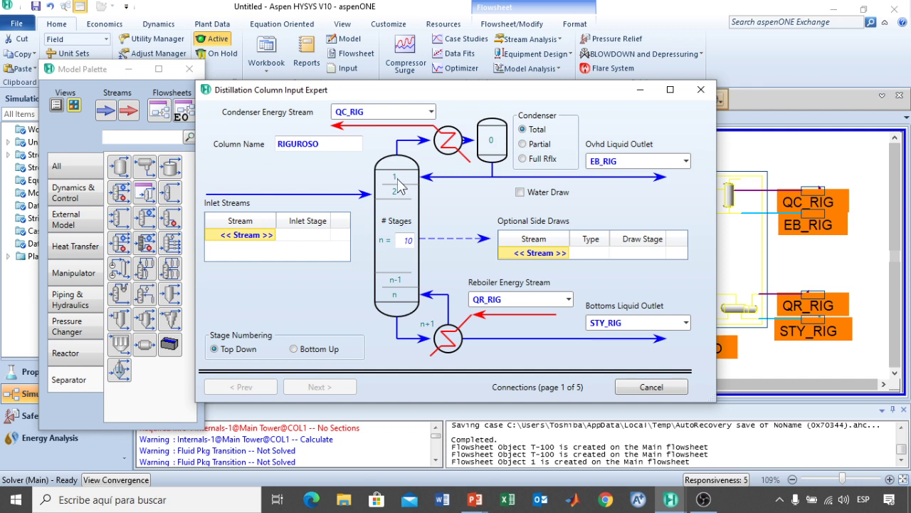
Set the column to 55 stages and connect FEED_RIG as the inlet stream at stage 17 of the main tower
left_click(408, 242)
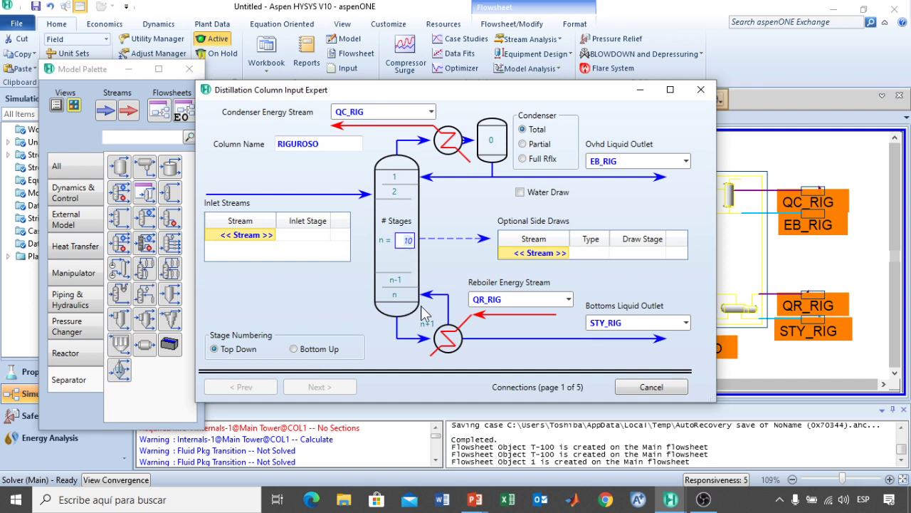
type("55")
left_click(263, 235)
left_click(272, 236)
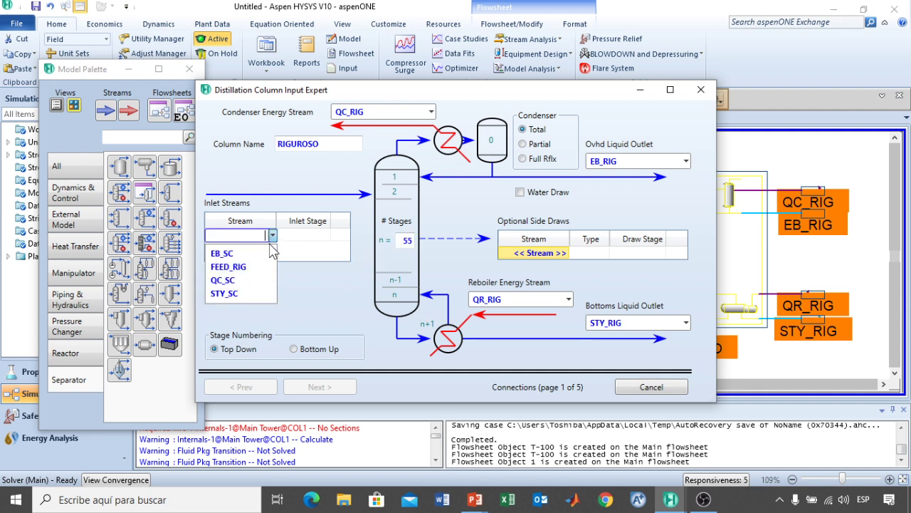
left_click(228, 270)
left_click(304, 238)
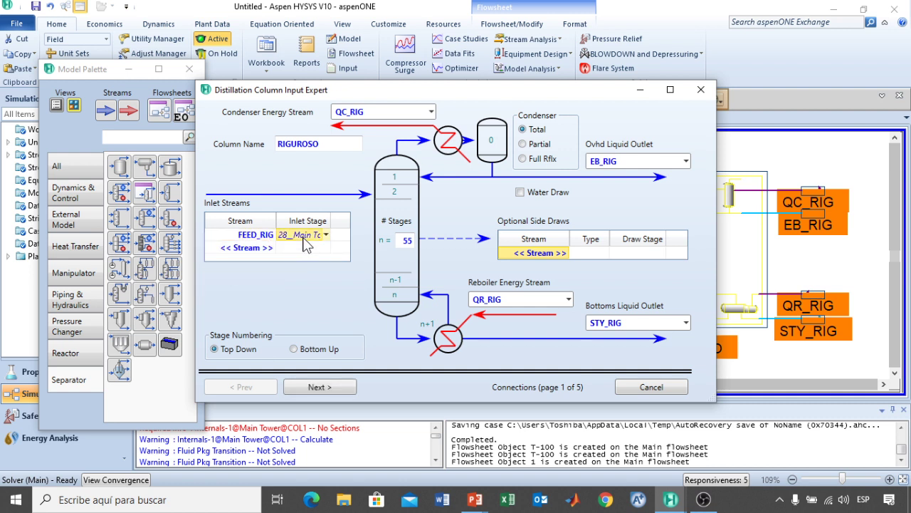
left_click(304, 241)
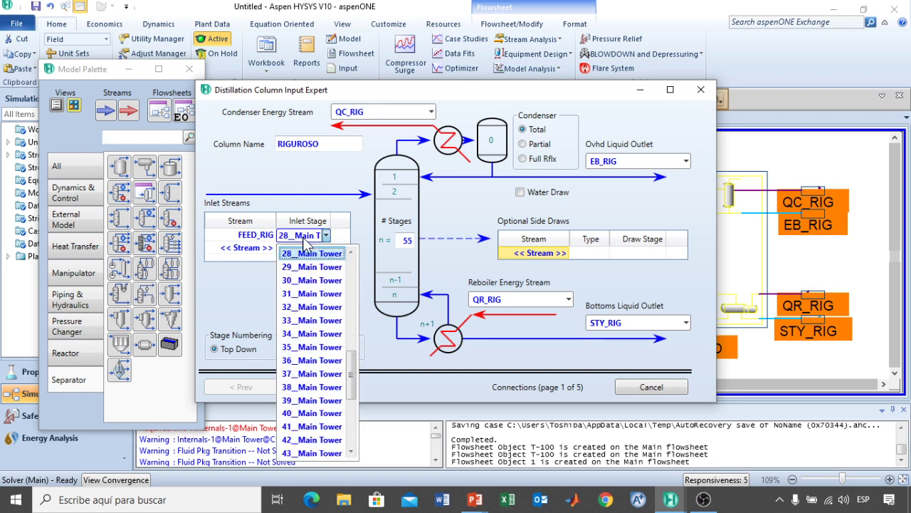
scroll(308, 257, "up", 4)
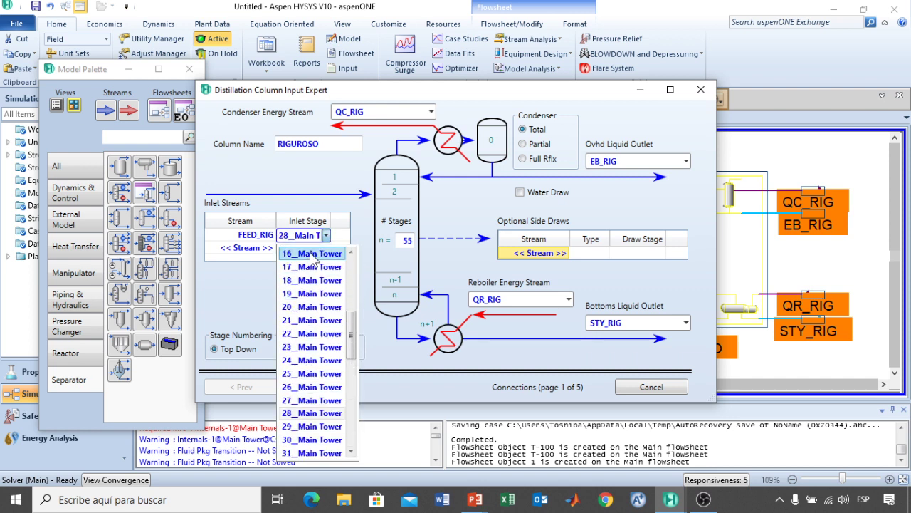
left_click(310, 265)
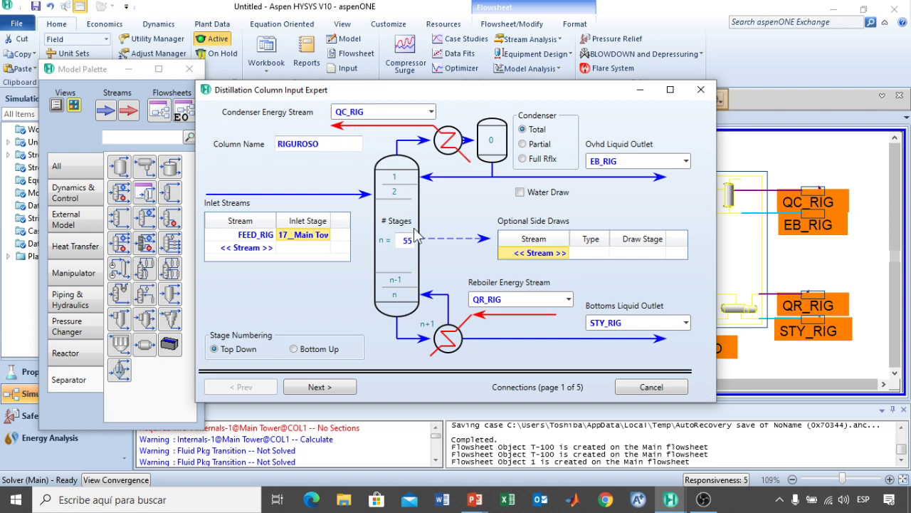
Keep the once-through regular Hysys reboiler and set the condenser pressure to 45 torr with a 5 torr pressure drop
left_click(341, 390)
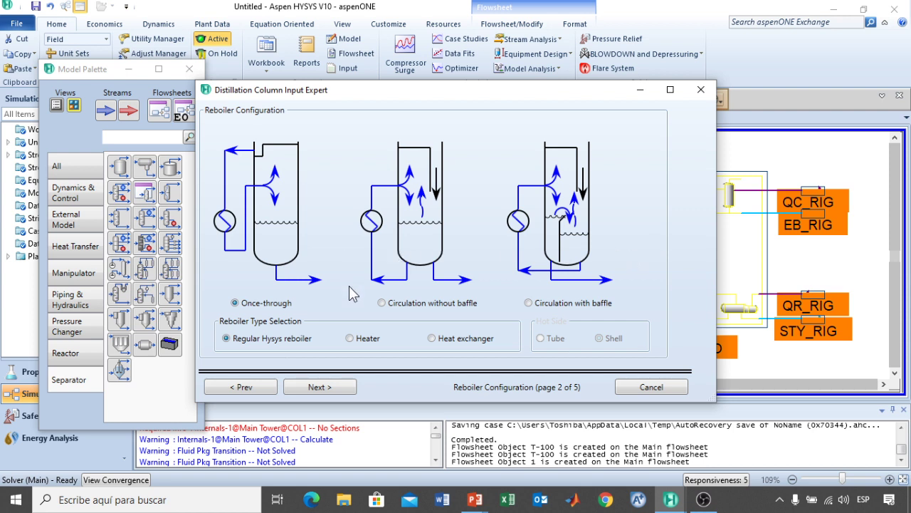
left_click(322, 384)
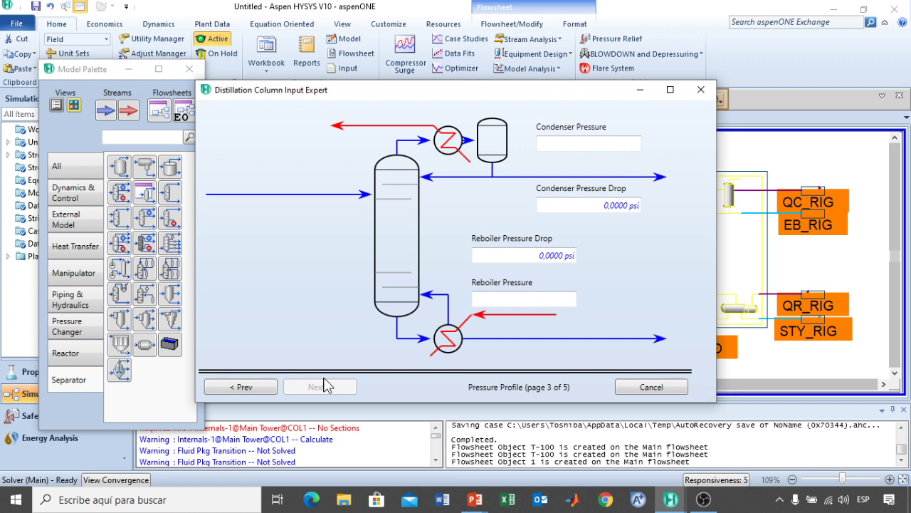
left_click(567, 150)
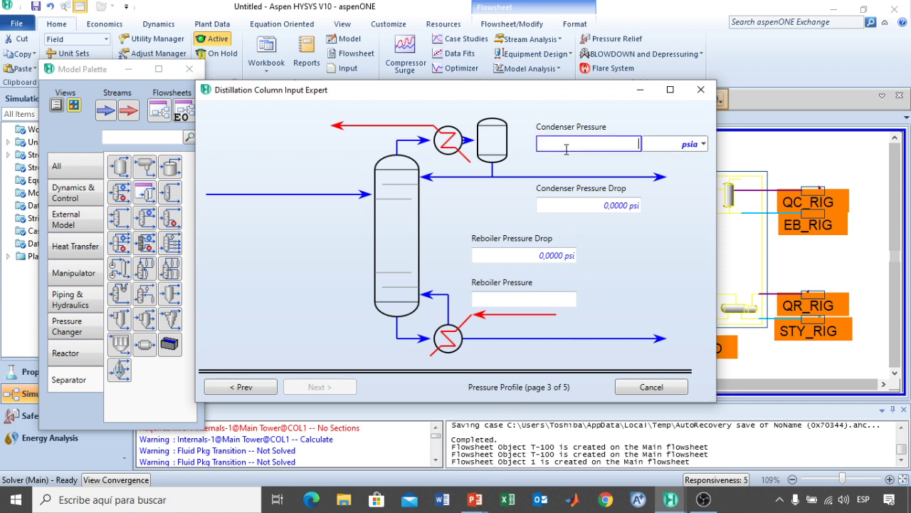
type("45")
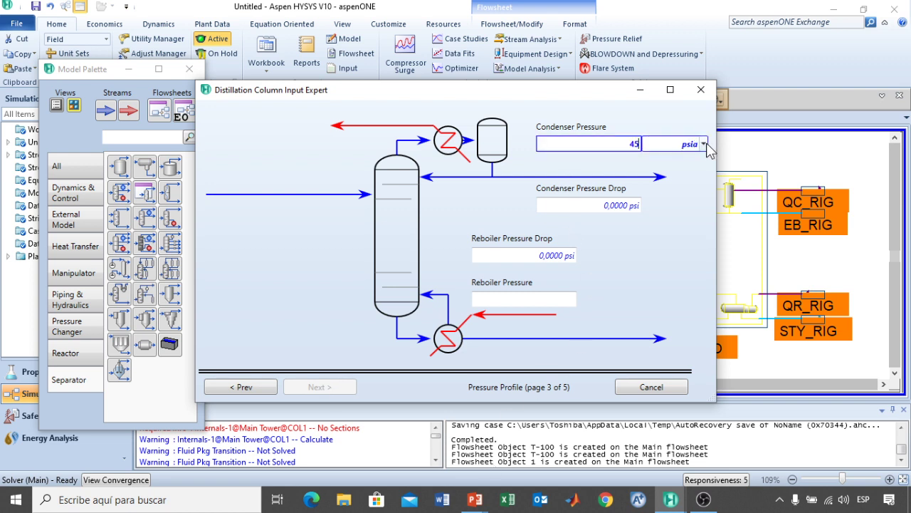
left_click(703, 144)
left_click(669, 189)
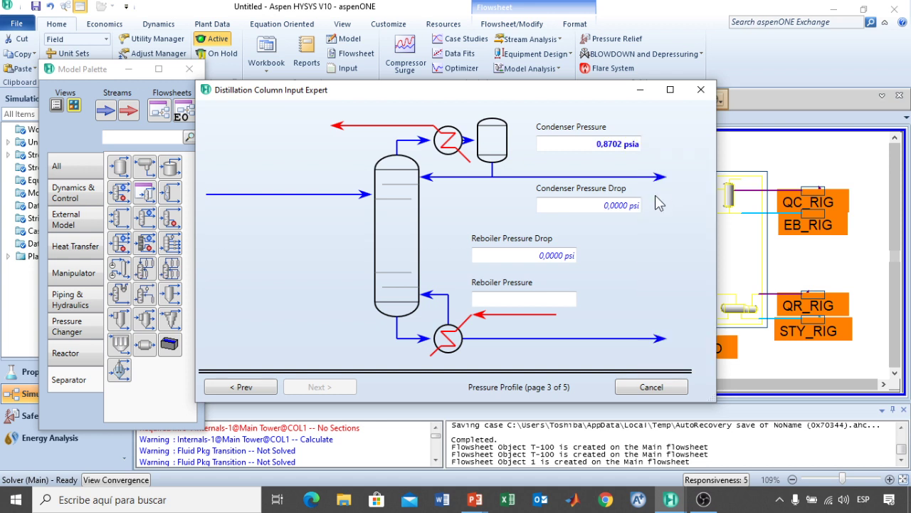
left_click(627, 207)
type("5")
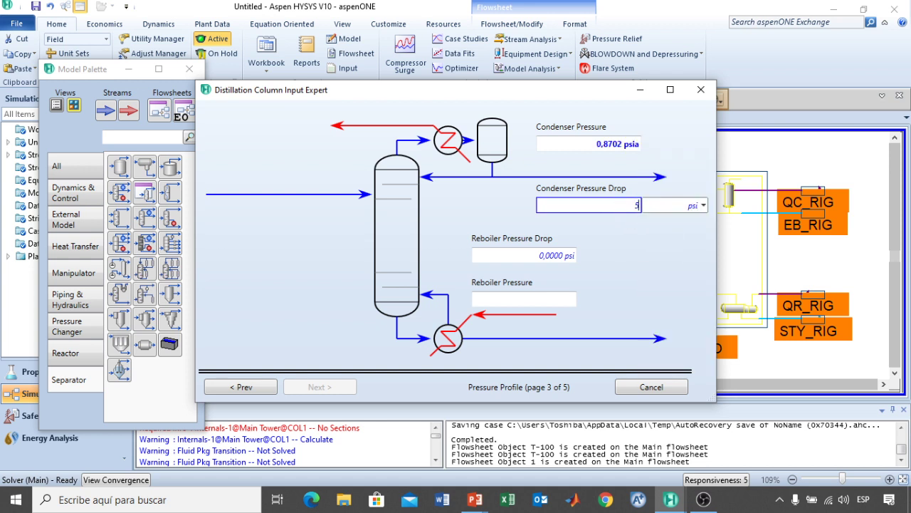
left_click(703, 206)
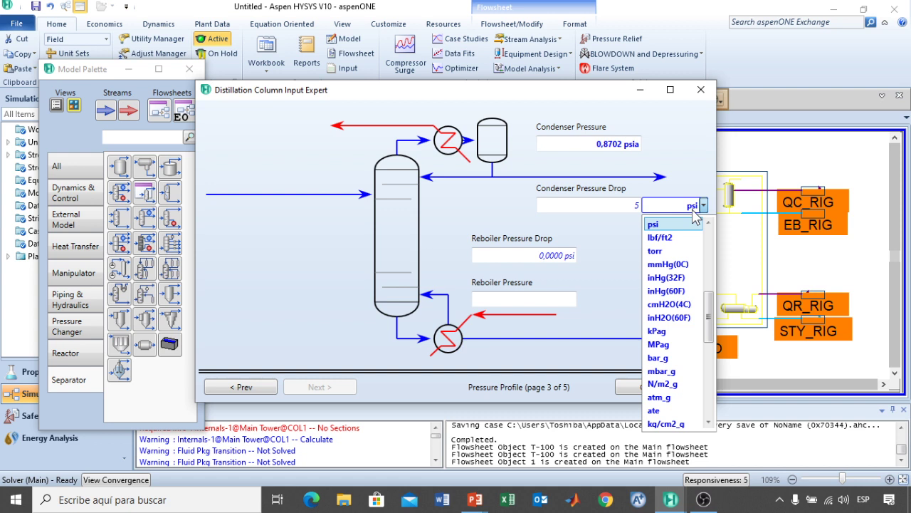
left_click(655, 250)
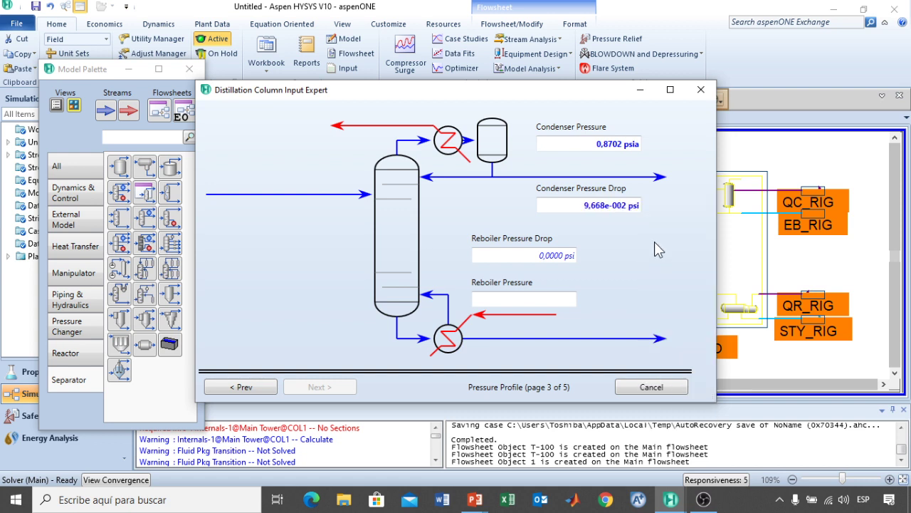
Set the reboiler pressure to 105 mmHg(0C) and leave the optional temperature estimates blank
left_click(490, 300)
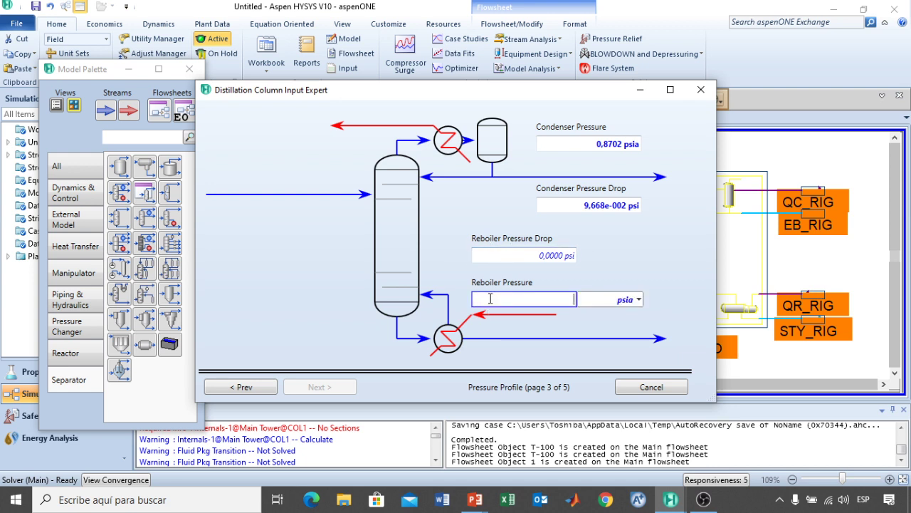
type("105")
left_click(639, 299)
scroll(640, 299, "down", 3)
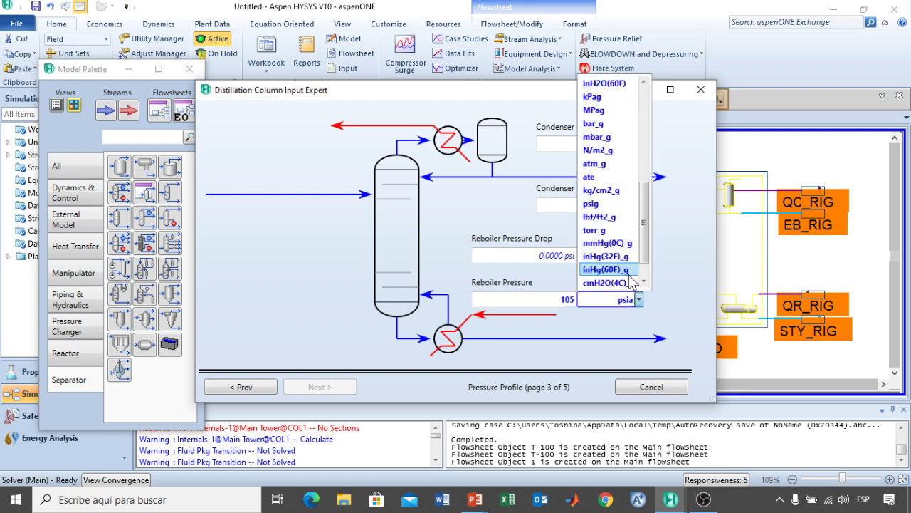
scroll(619, 270, "up", 3)
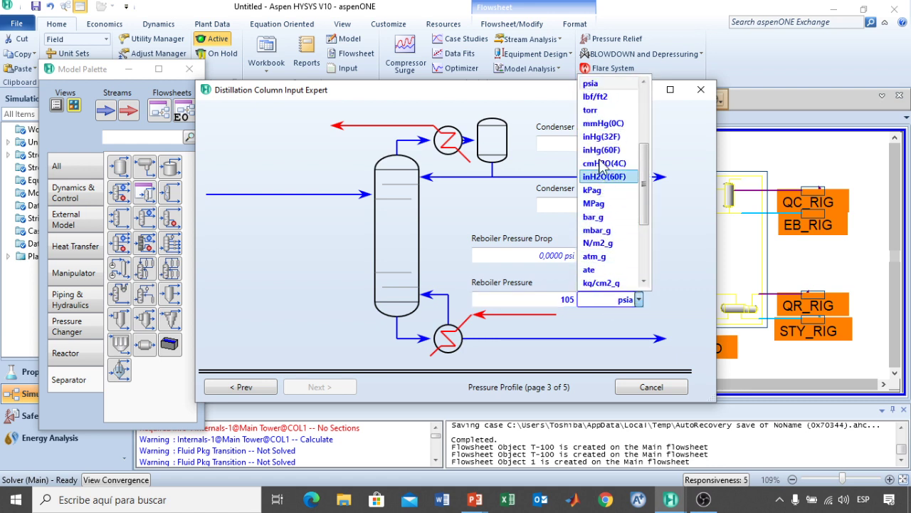
left_click(602, 124)
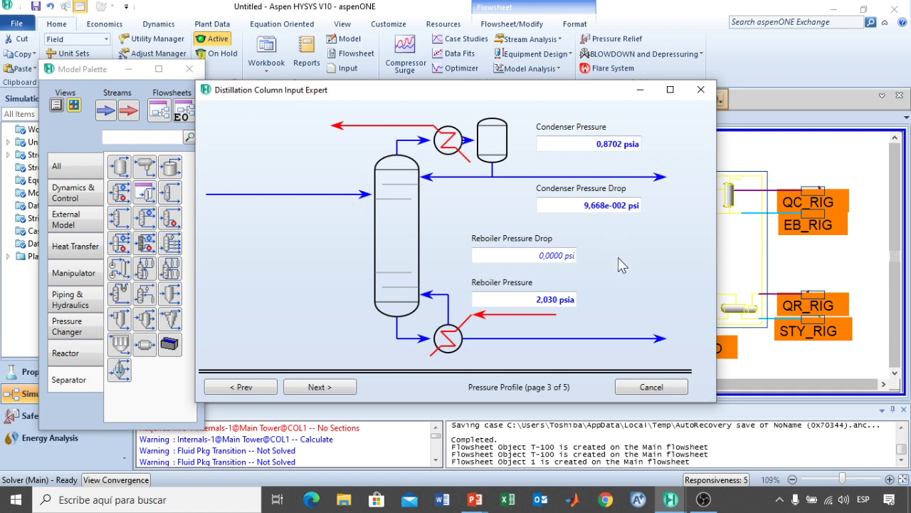
left_click(320, 390)
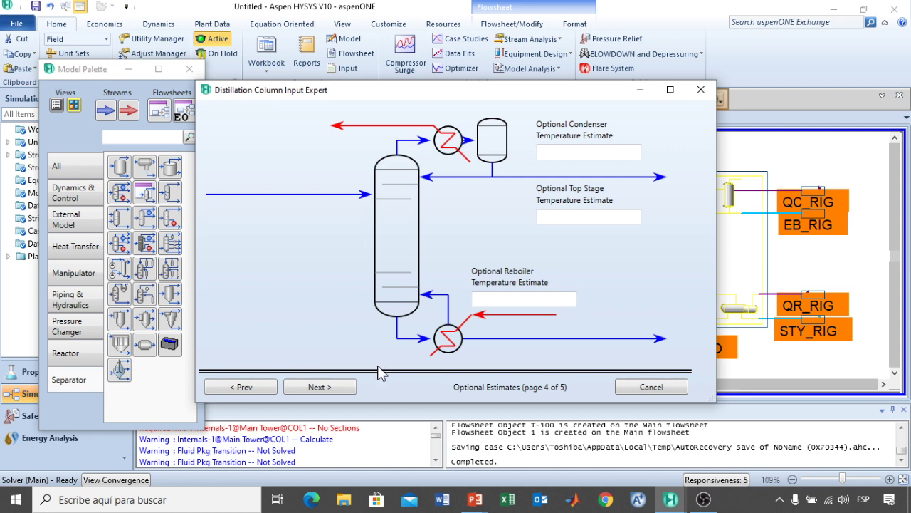
left_click(322, 387)
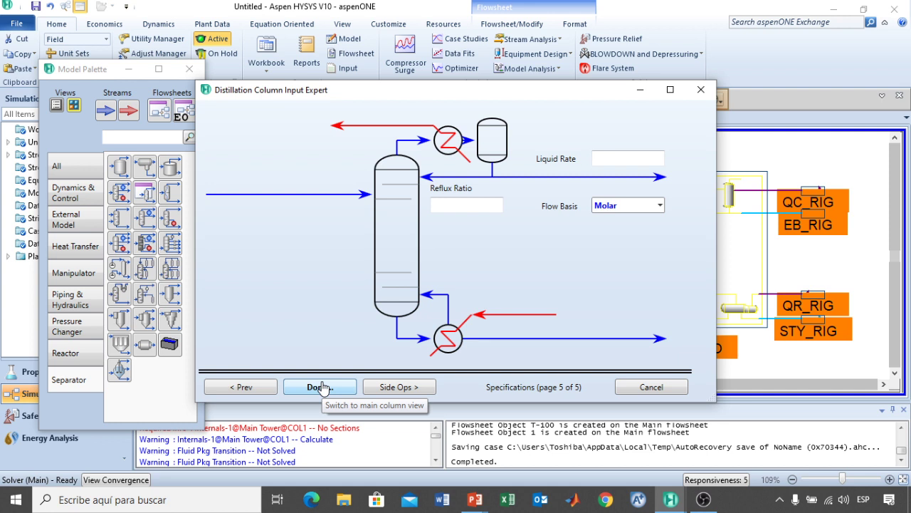
Specify a mass flow basis, a reflux ratio of 6,5 and a liquid rate of 16700 lb/hr, and finish the column setup
left_click(659, 206)
left_click(614, 238)
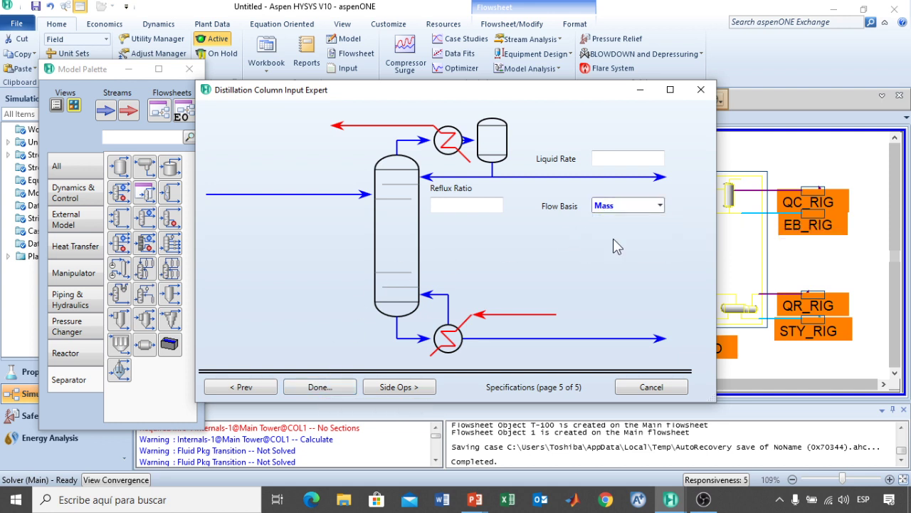
left_click(478, 206)
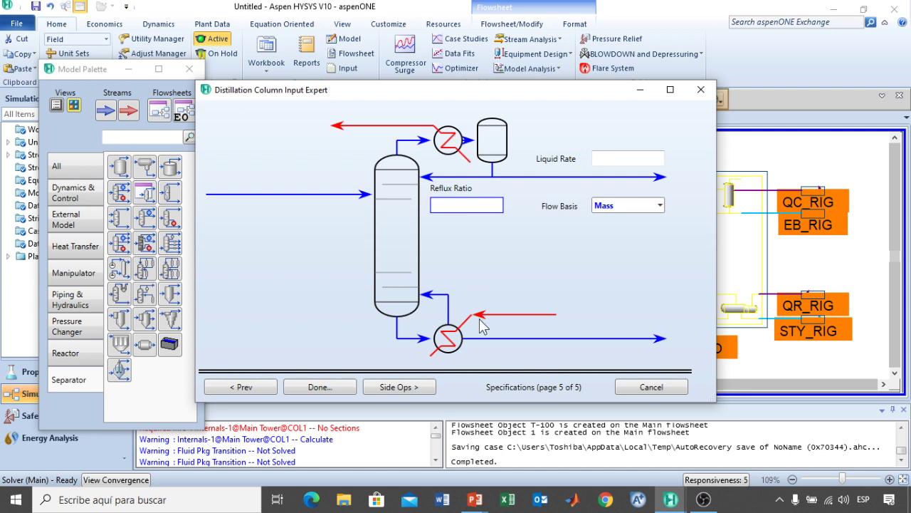
type("6,5")
left_click(634, 160)
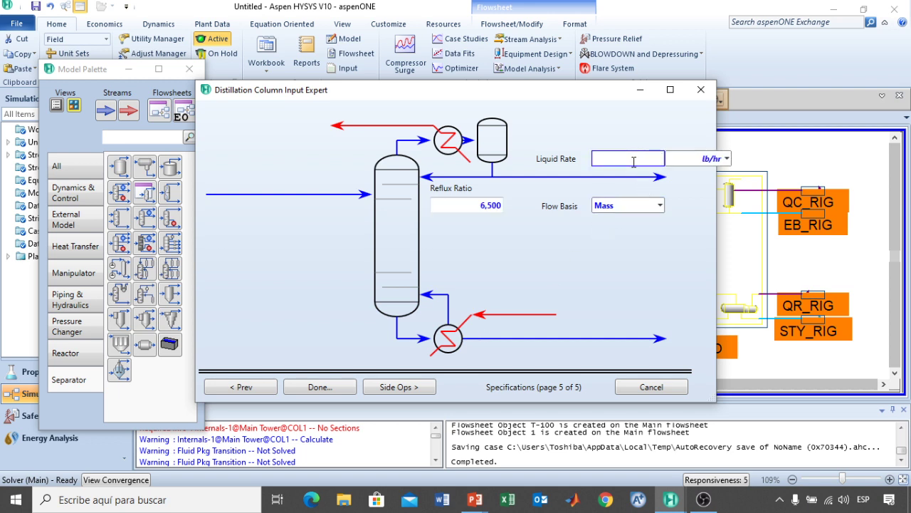
type("16700")
key("Return")
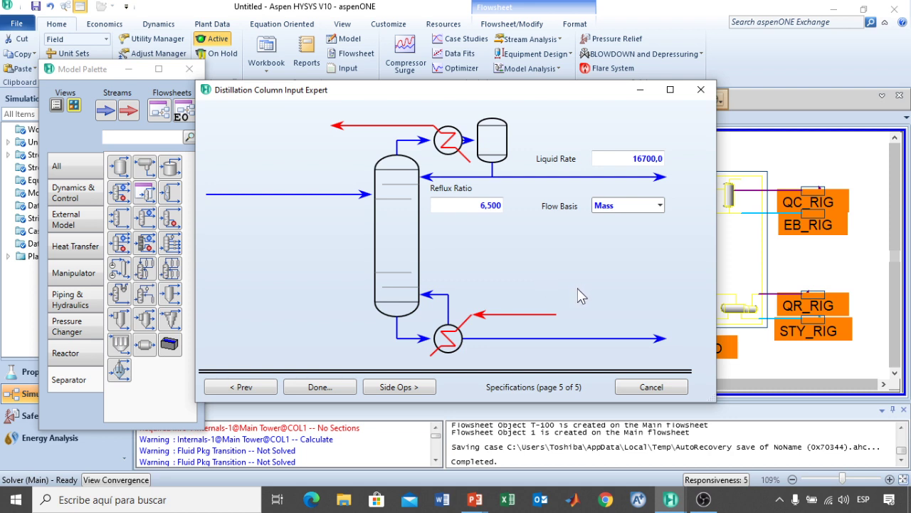
left_click(330, 390)
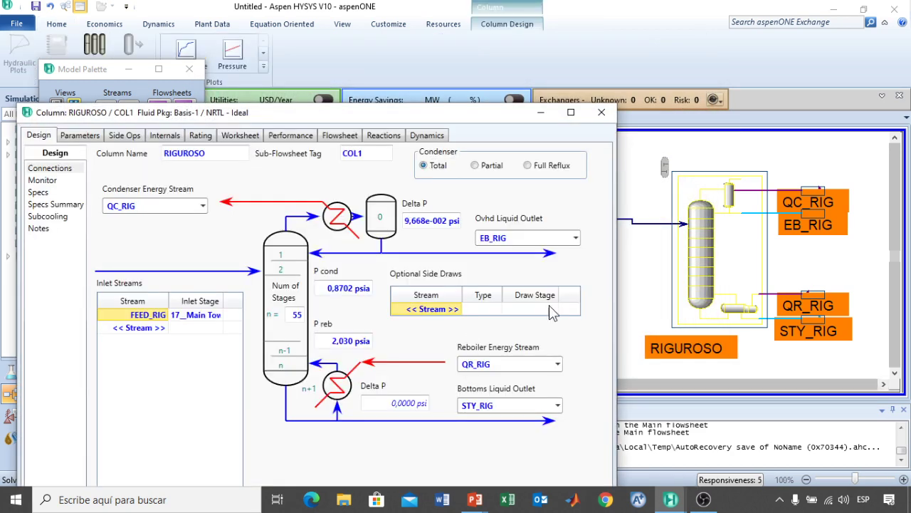
Review RIGUROSO's specifications for reflux ratio, distillate rate, reflux rate and bottoms product rate in an enlarged column window
left_click_drag(305, 118, 440, 26)
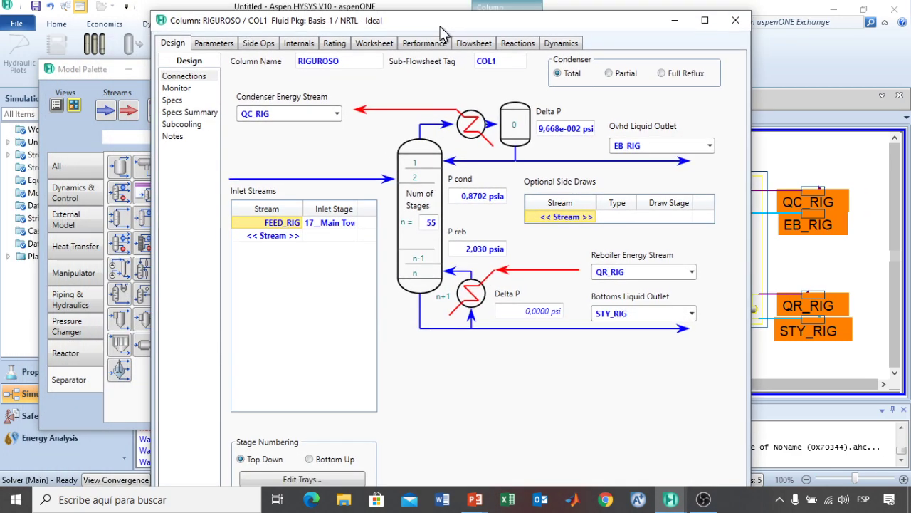
left_click(702, 20)
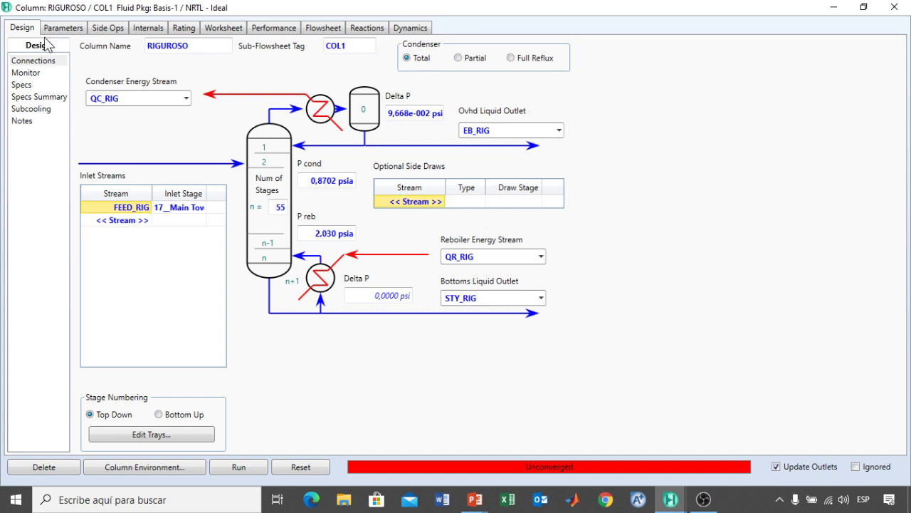
left_click(21, 85)
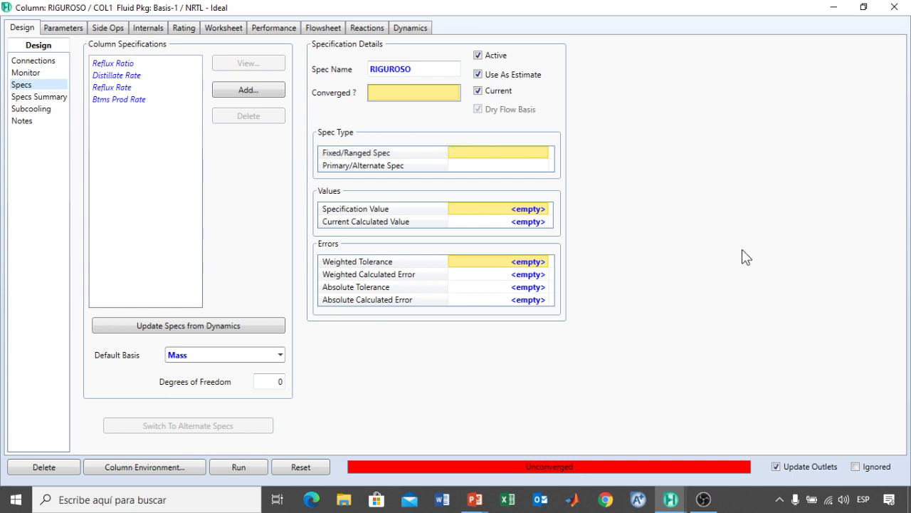
left_click(114, 64)
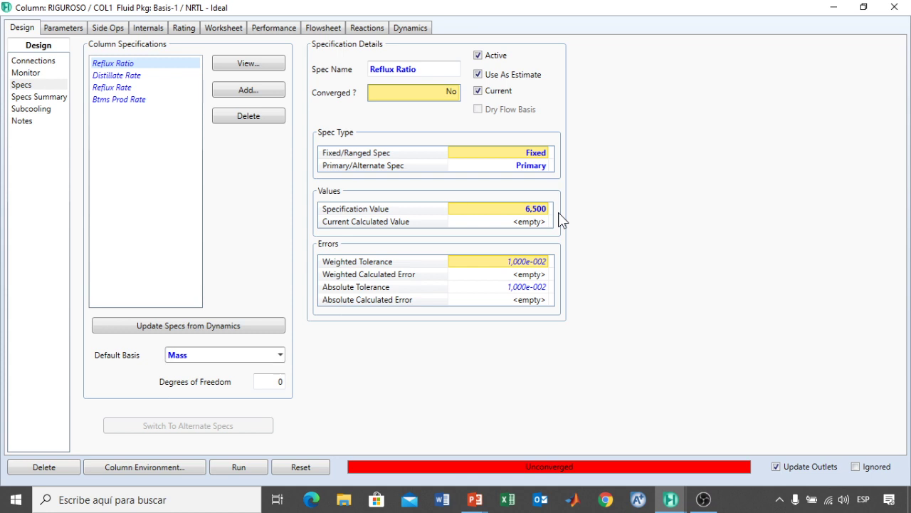
left_click(125, 76)
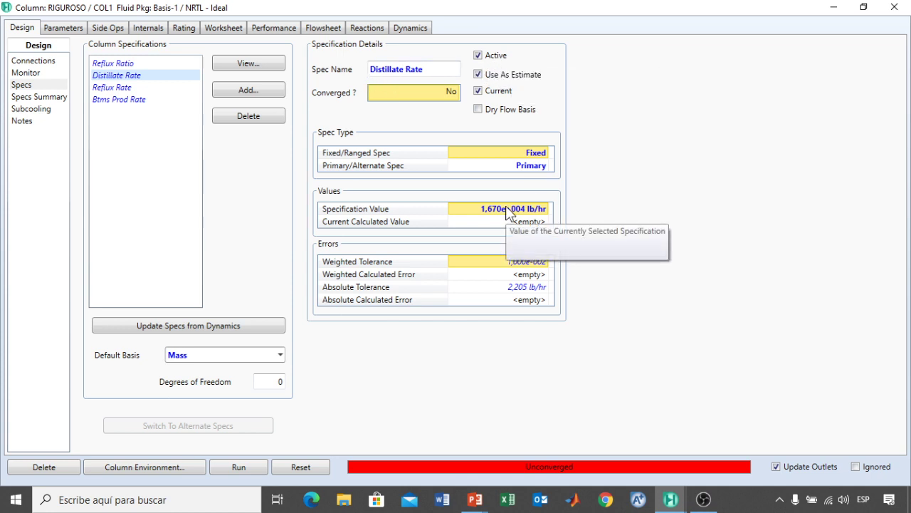
left_click(114, 89)
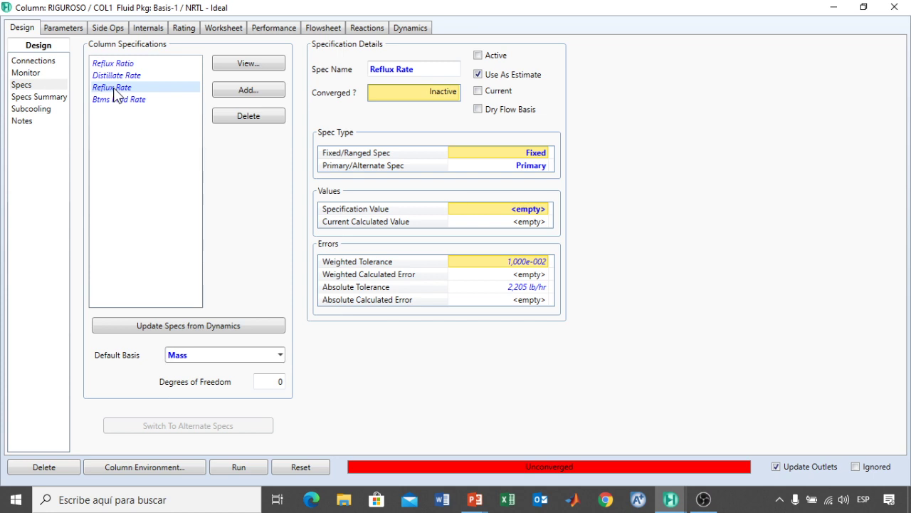
left_click(119, 101)
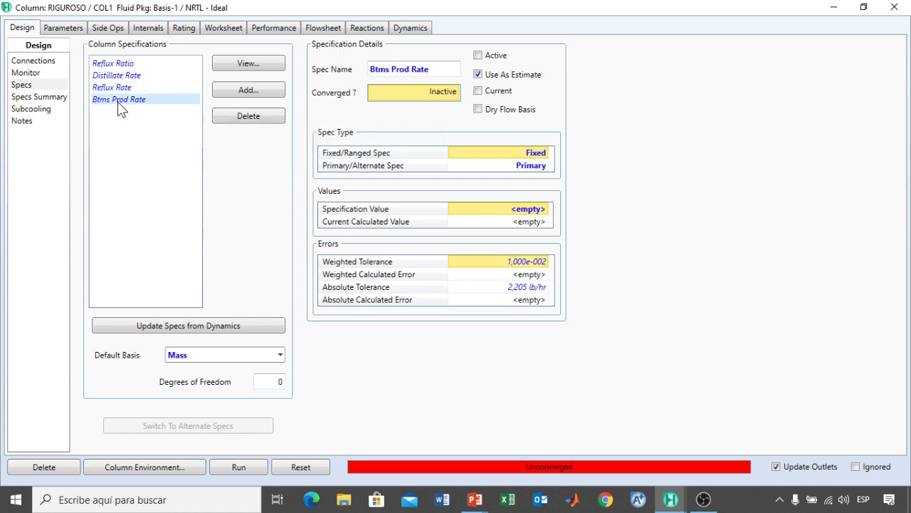
key("Up")
left_click(123, 101)
Run the RIGUROSO column and show its performance summary of feed and product compositions on a mass basis
left_click(253, 472)
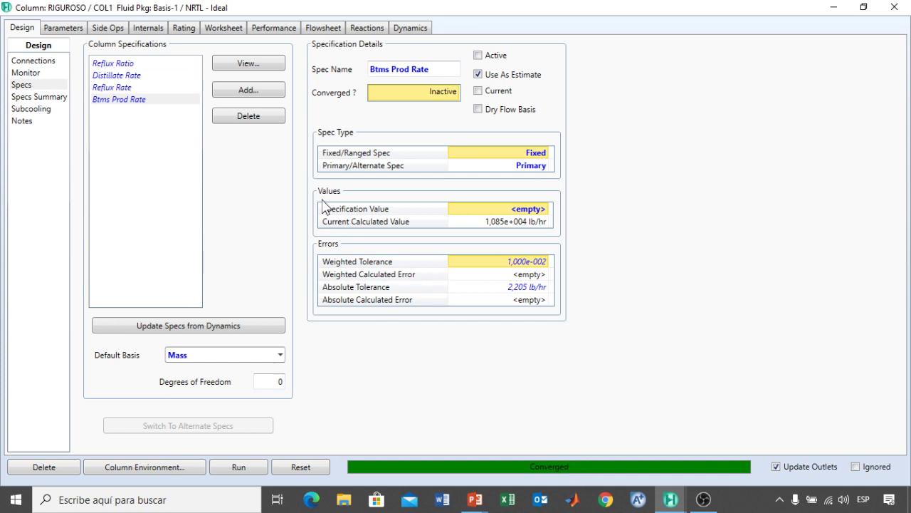
left_click(274, 32)
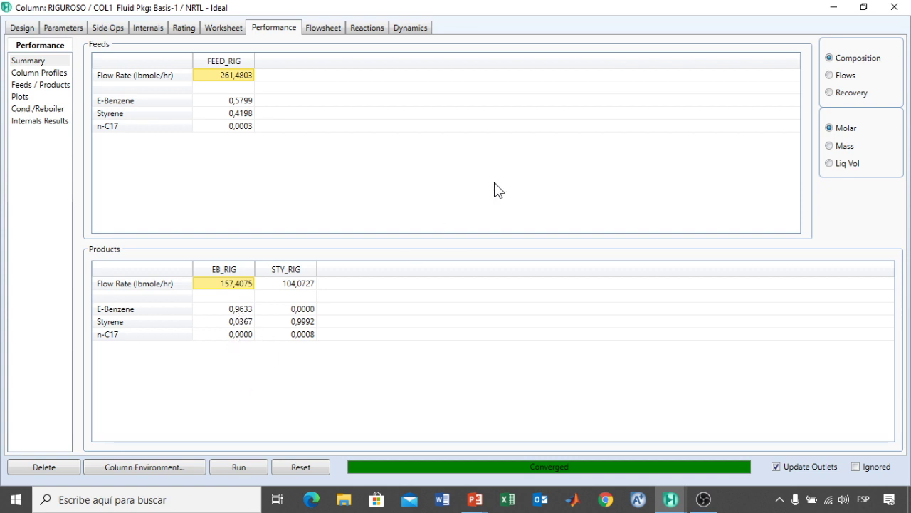
left_click(845, 154)
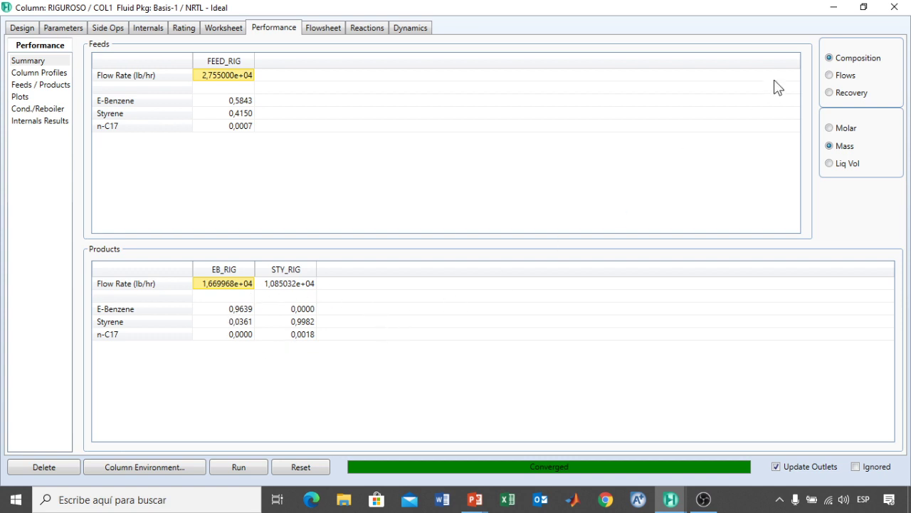
Examine the component mass flows of FEED_RIG, EB_RIG and STY_RIG in the RIGUROSO performance summary
left_click(844, 77)
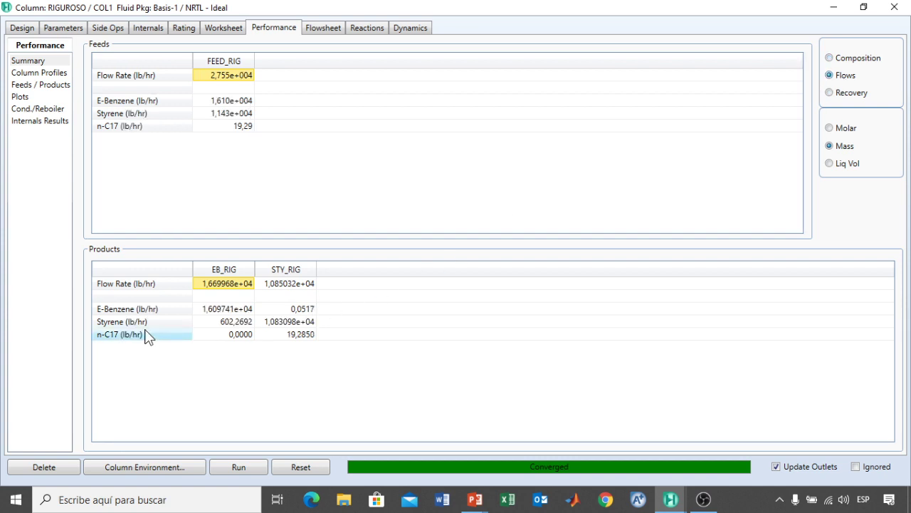
left_click(831, 93)
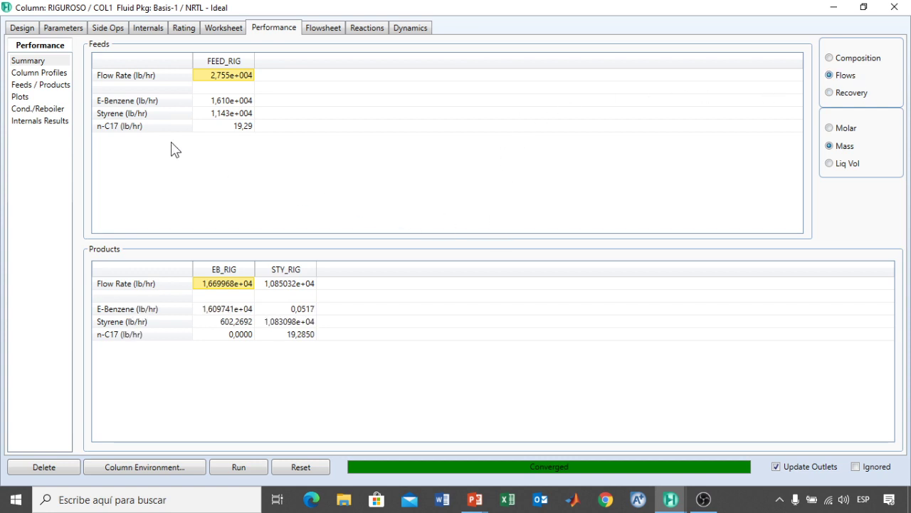
mouse_move(222, 104)
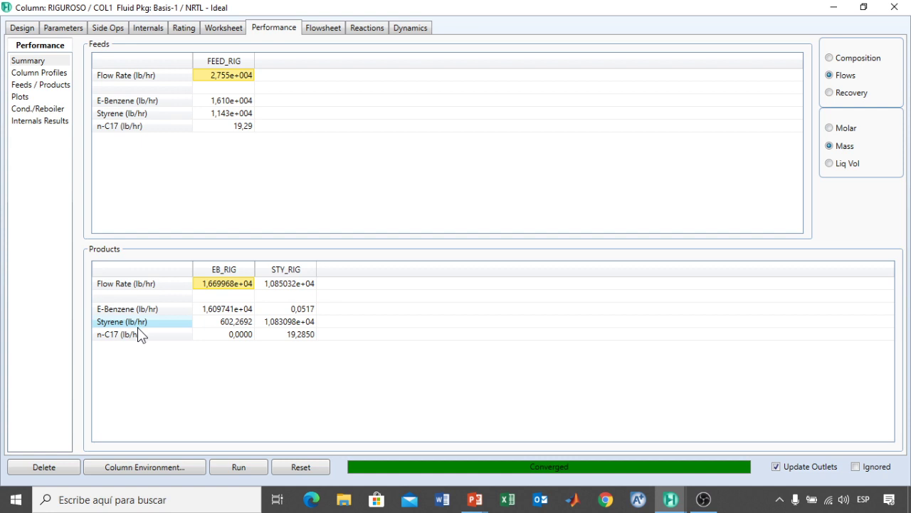
mouse_move(271, 313)
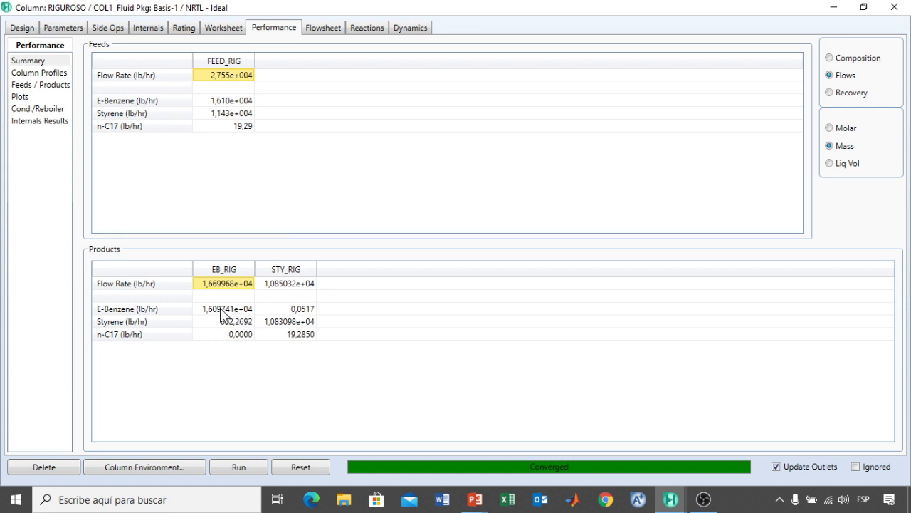
mouse_move(219, 314)
Plot the tray-by-tray temperature profile for the whole column, enlarge the graph to inspect it, and close it
left_click(21, 97)
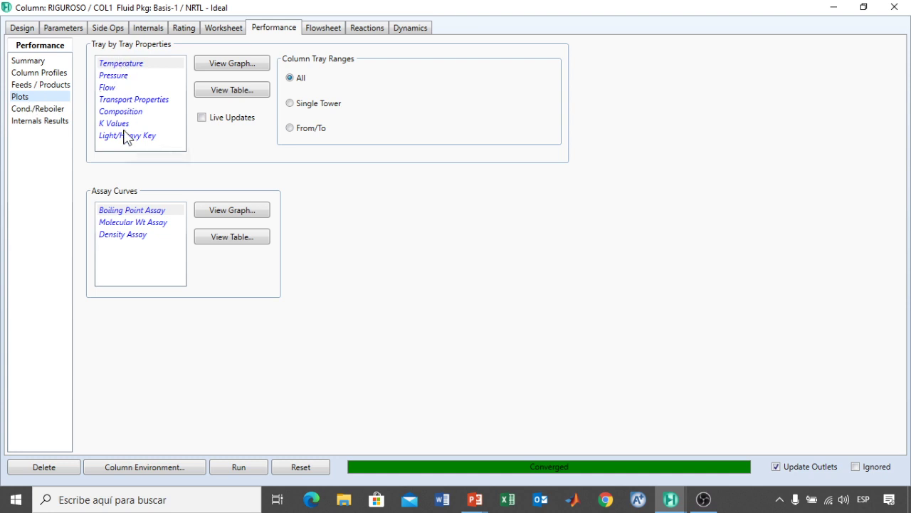
left_click(111, 66)
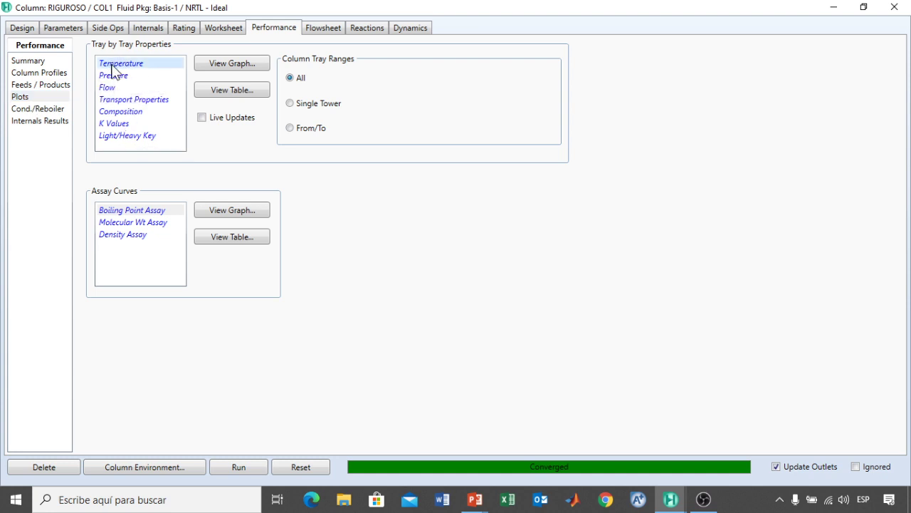
left_click(240, 66)
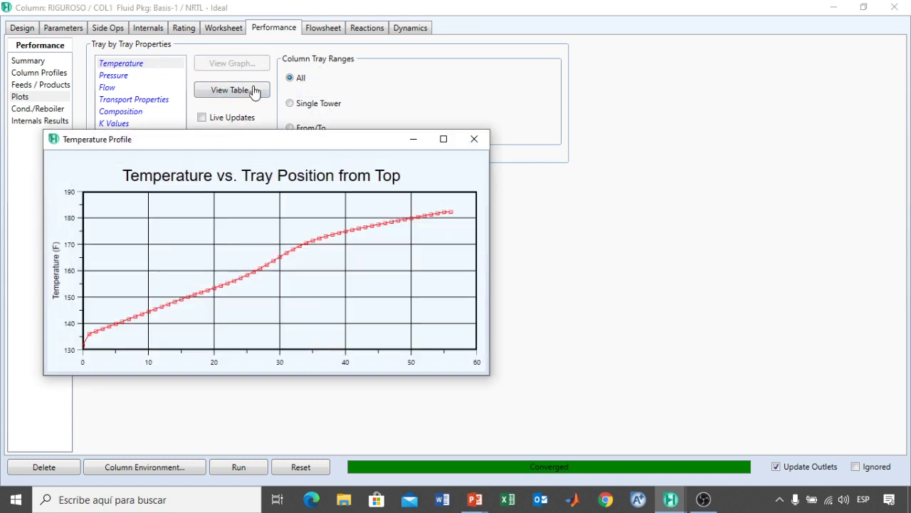
left_click_drag(283, 135, 487, 49)
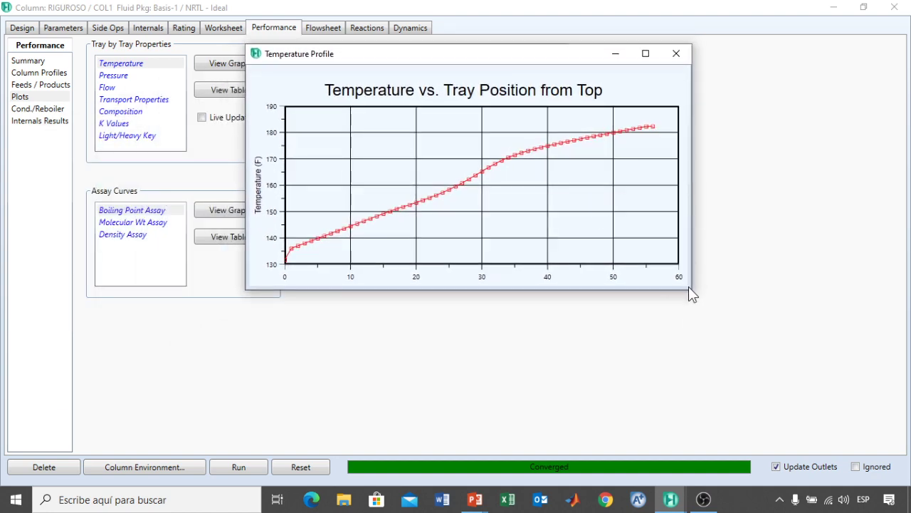
left_click_drag(689, 287, 793, 377)
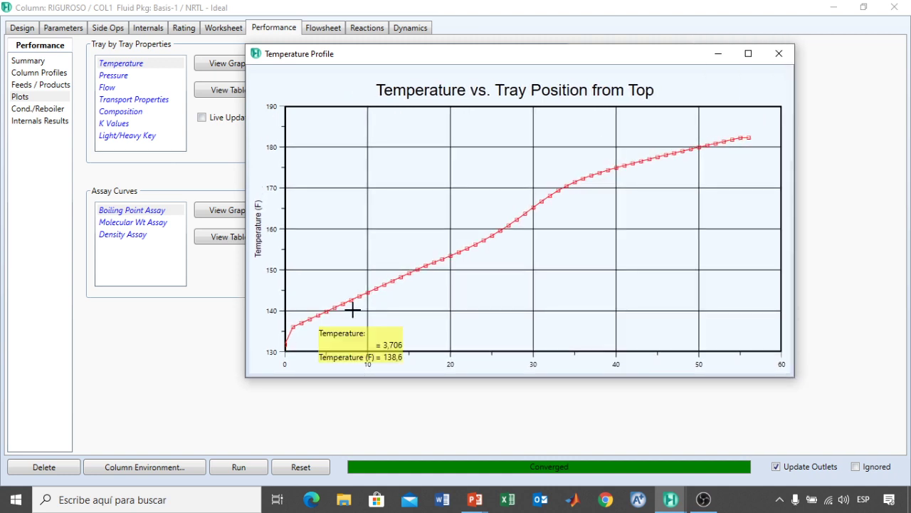
mouse_move(361, 301)
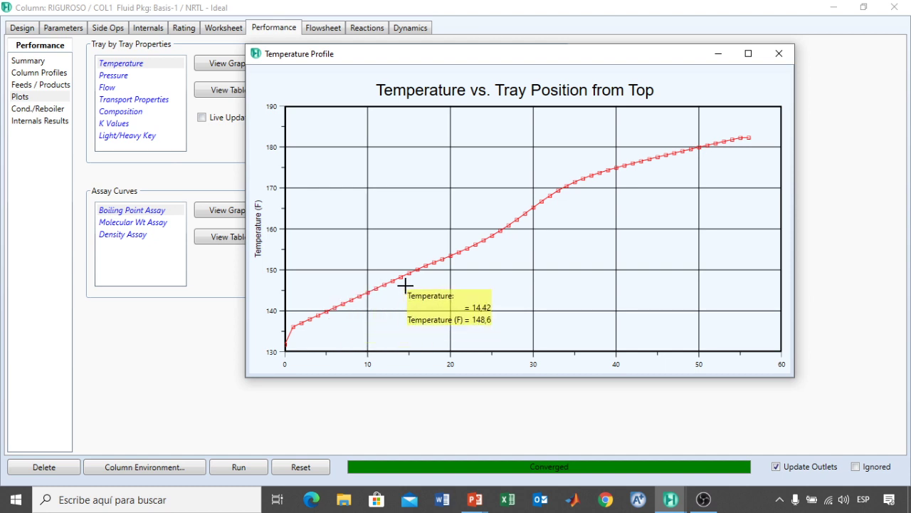
left_click(779, 54)
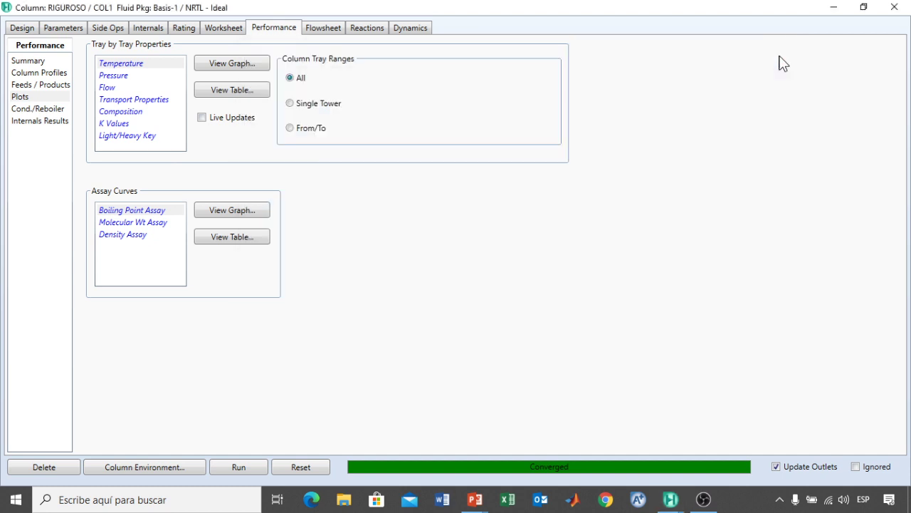
Plot the tray-by-tray composition profile, enlarge the graph to examine the E-Benzene and Styrene curves, and close it
left_click(137, 112)
left_click(202, 68)
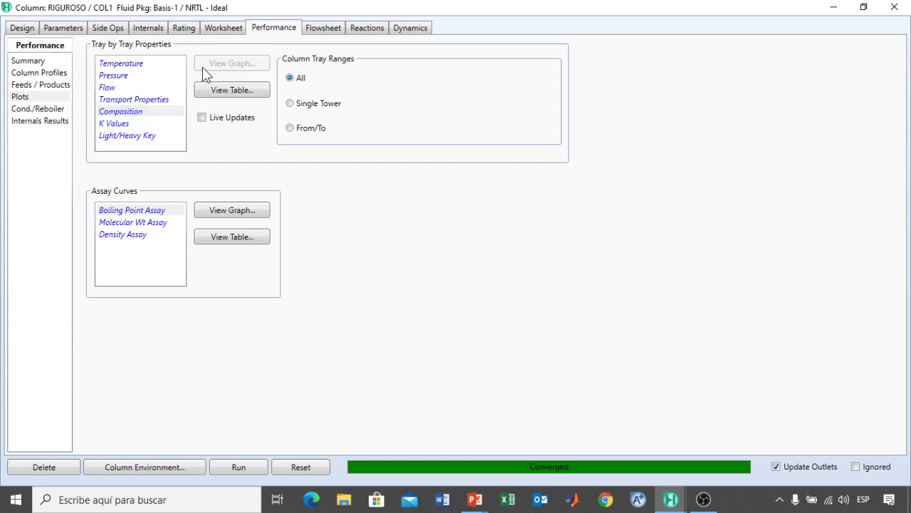
left_click_drag(354, 171, 480, 47)
left_click_drag(733, 371, 823, 427)
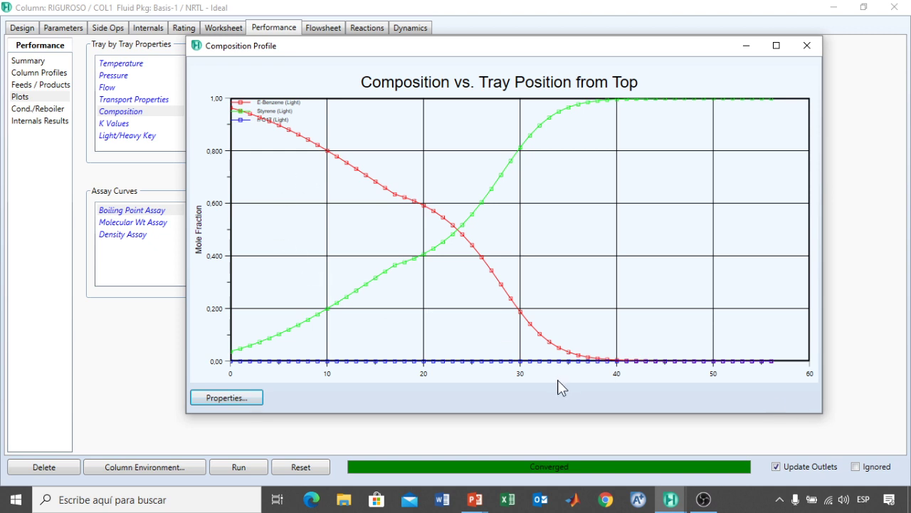
left_click(807, 46)
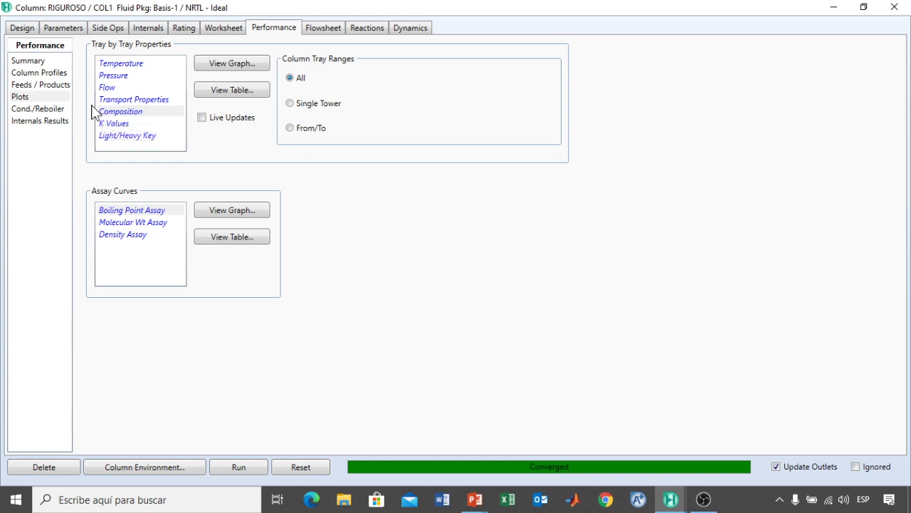
Examine the component recoveries in EB_RIG and STY_RIG in the performance summary
left_click(40, 65)
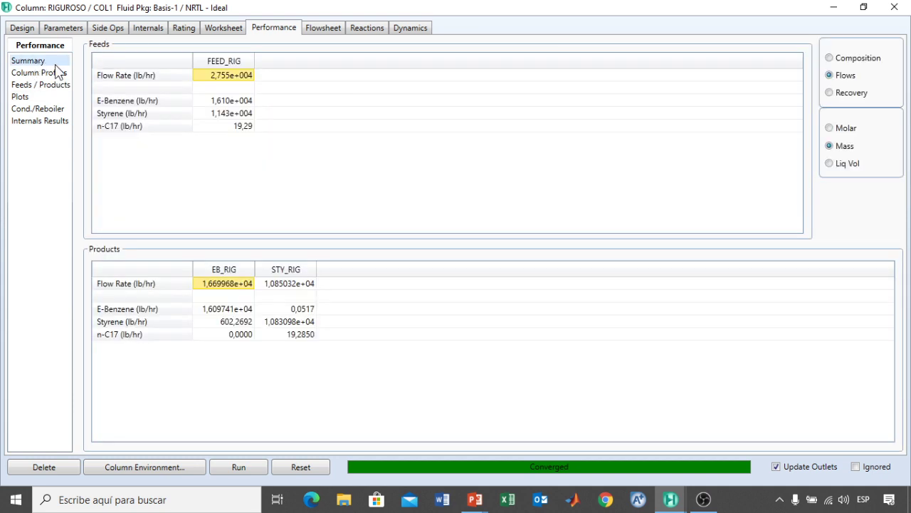
left_click(857, 96)
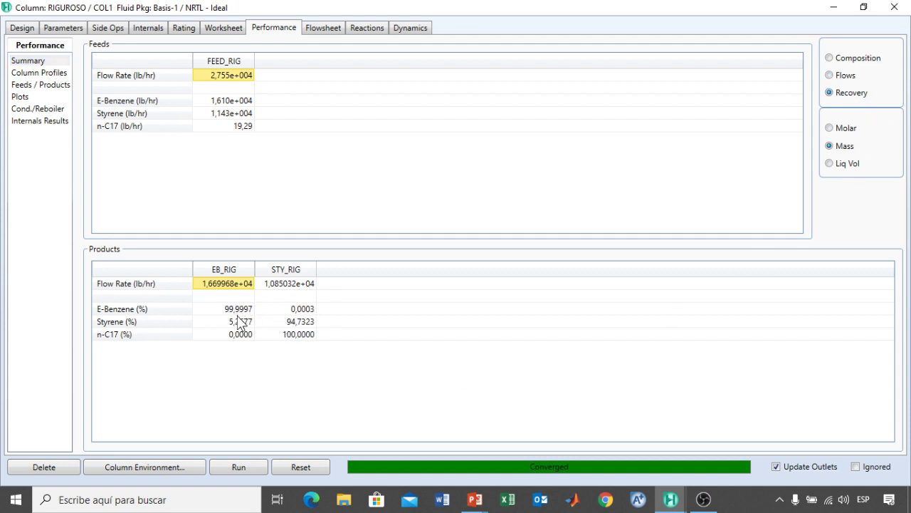
mouse_move(240, 324)
Add a Column Component Recovery specification to the RIGUROSO column's design specifications
left_click(22, 30)
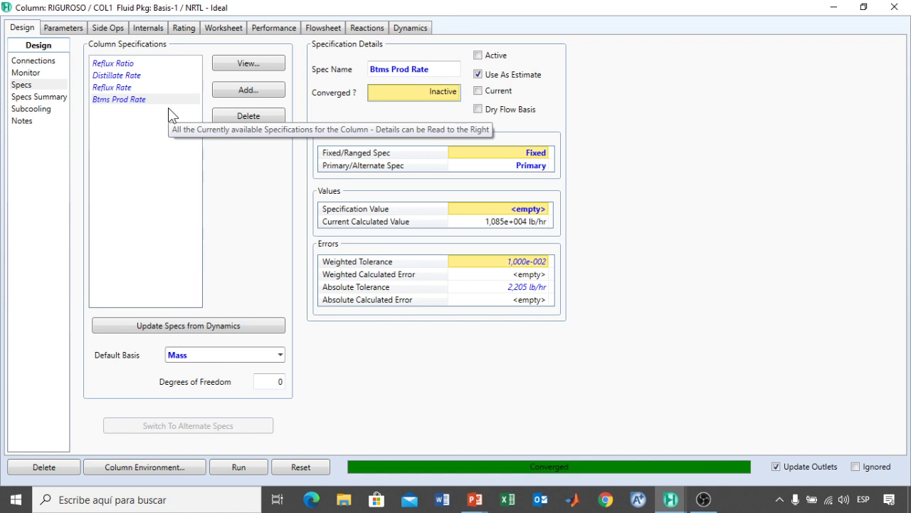
left_click(246, 91)
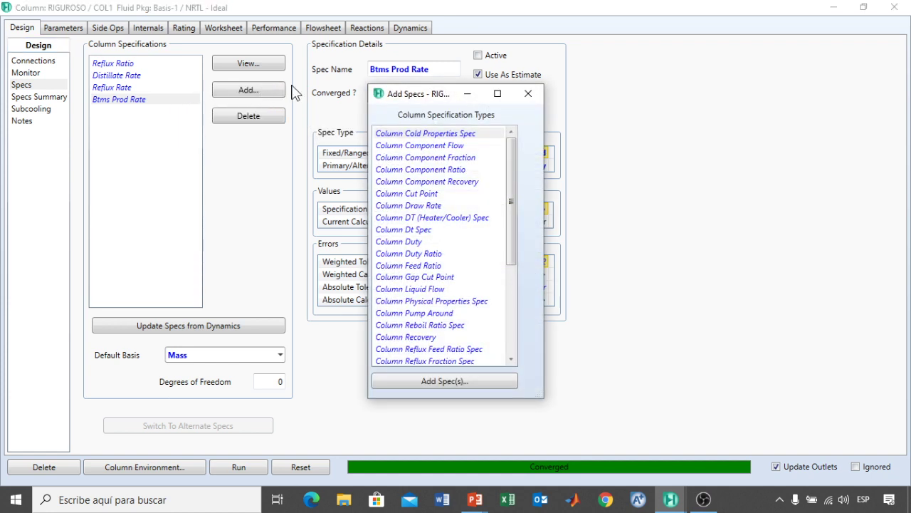
left_click(397, 183)
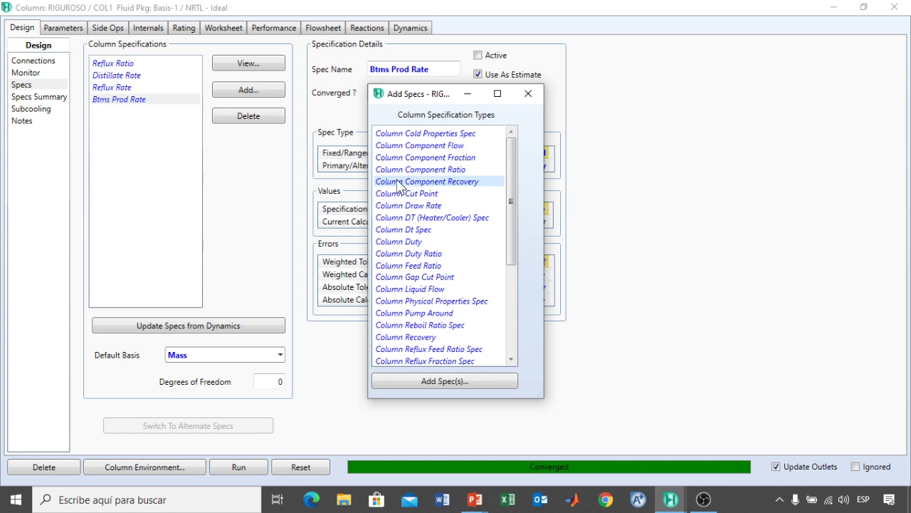
left_click(444, 382)
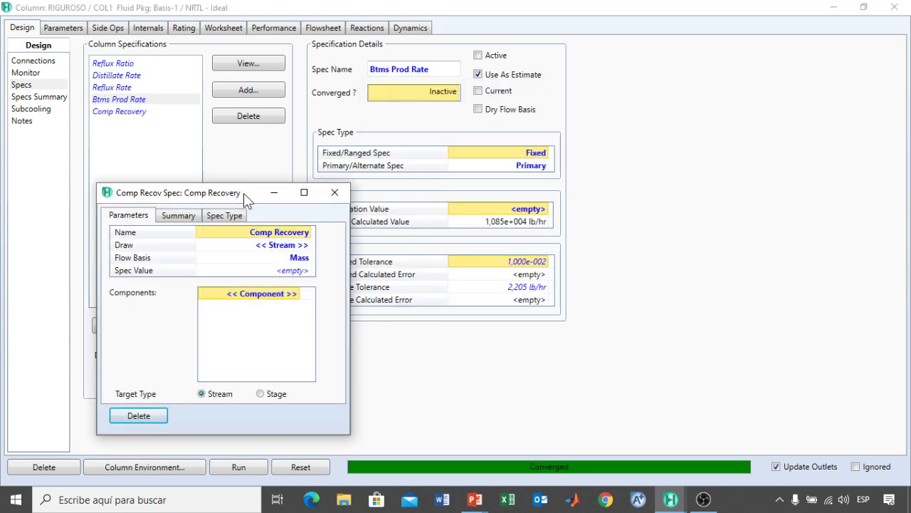
left_click_drag(244, 192, 559, 70)
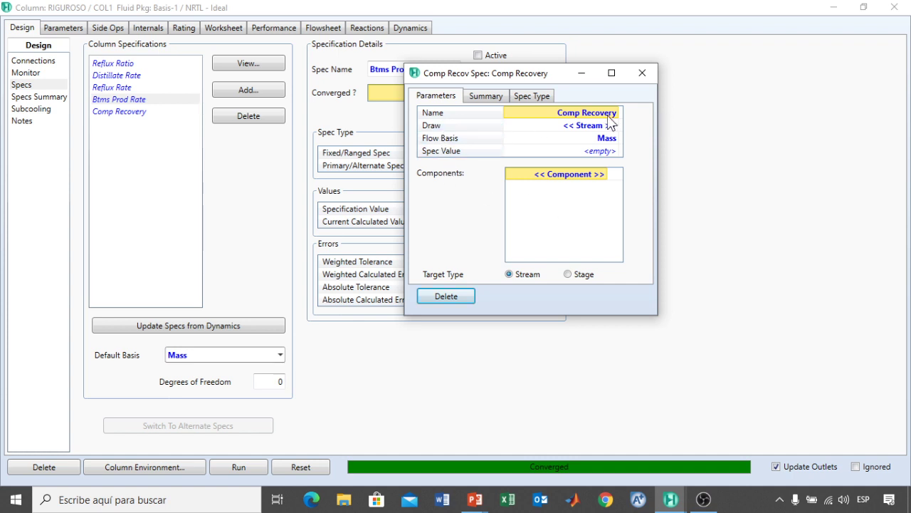
left_click(573, 126)
left_click(615, 126)
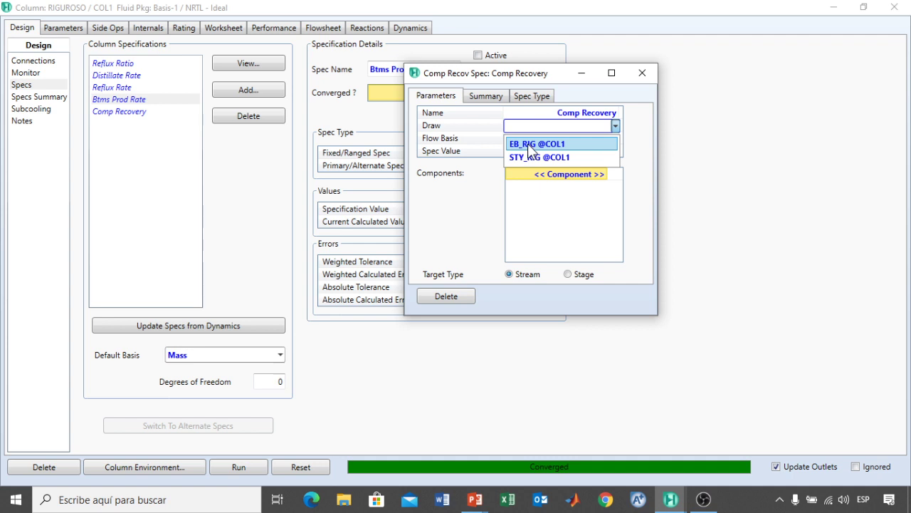
left_click(570, 145)
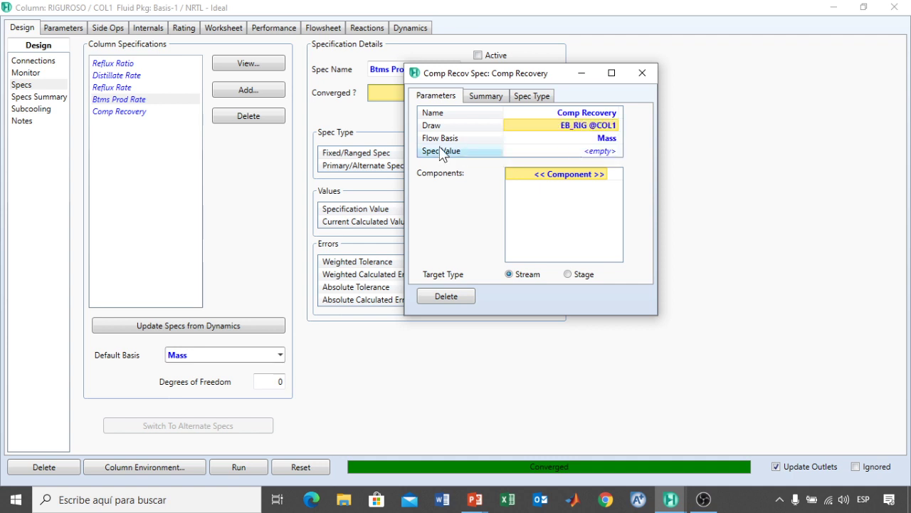
left_click(615, 139)
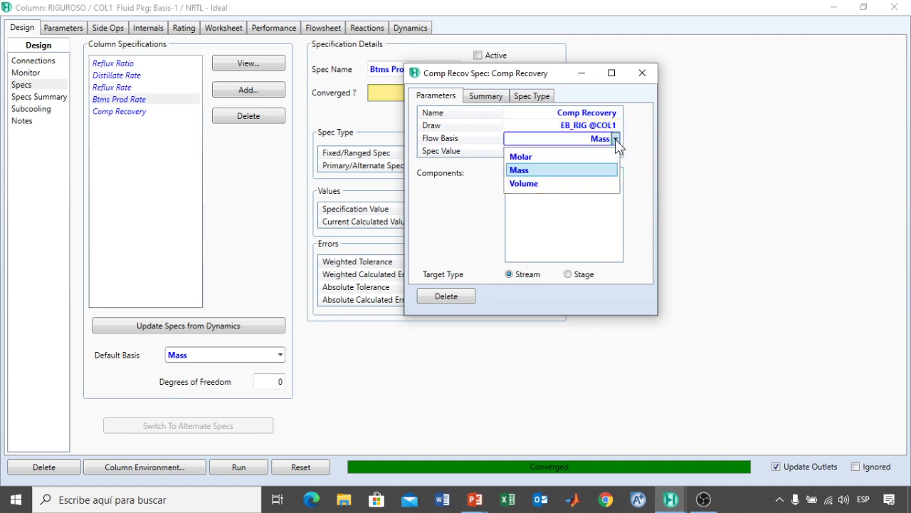
left_click(535, 157)
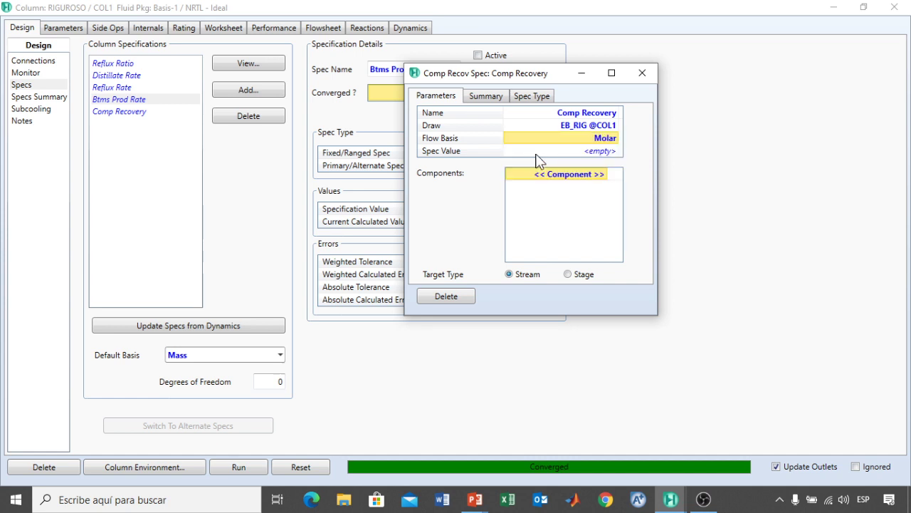
Set the recovery specification value to 0,9920, assign E-Benzene as its component, and close the specification window
left_click(603, 153)
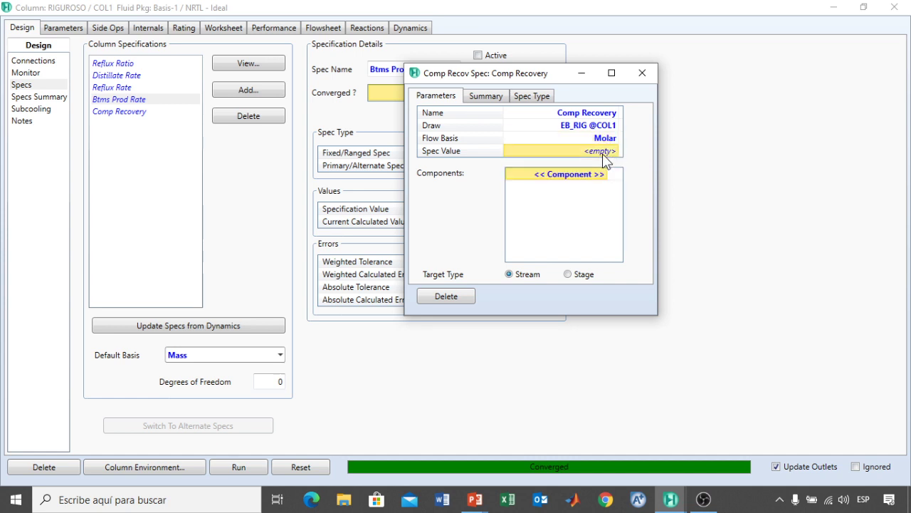
type("0,9")
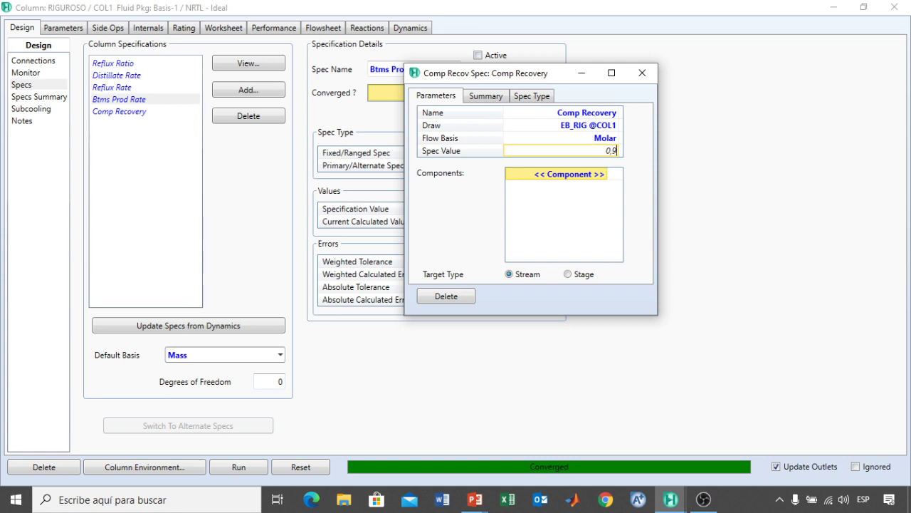
type("920")
key("Return")
left_click(602, 174)
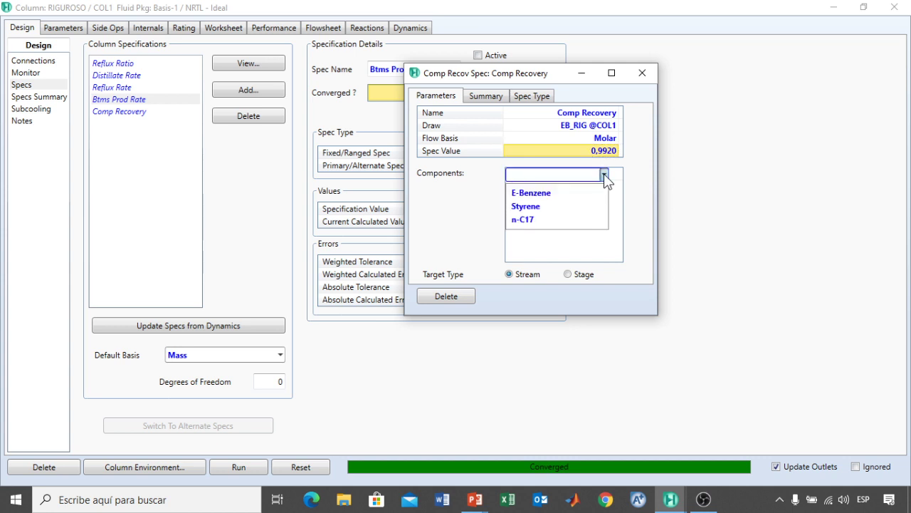
left_click(561, 193)
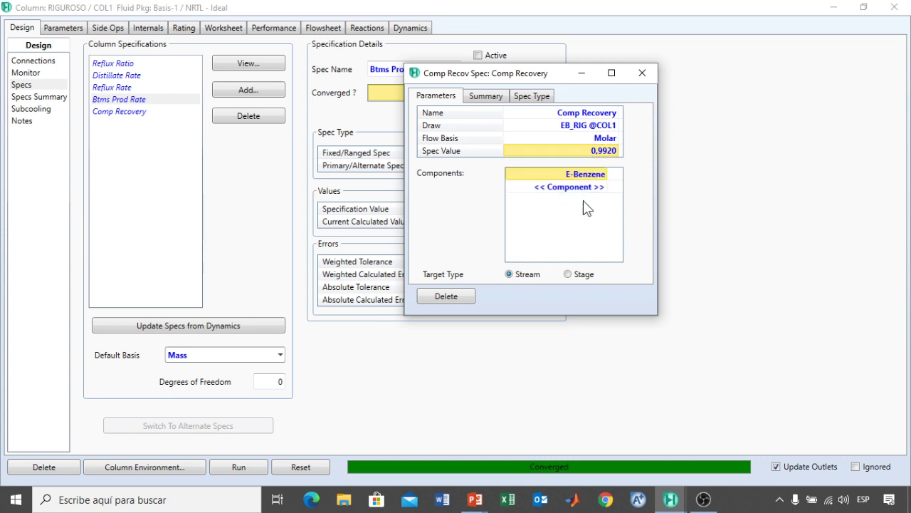
left_click(643, 72)
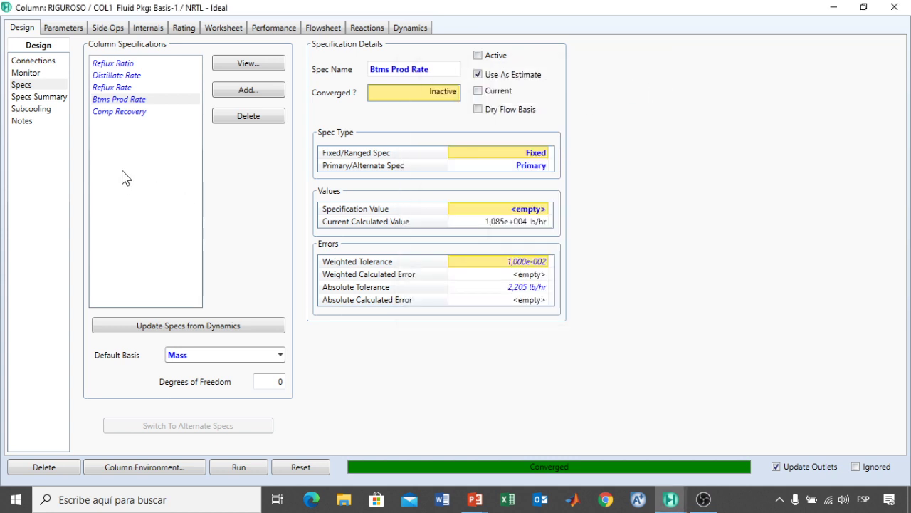
Review the Comp Recovery specification's details and compare them with the product recoveries on a molar basis
left_click(129, 114)
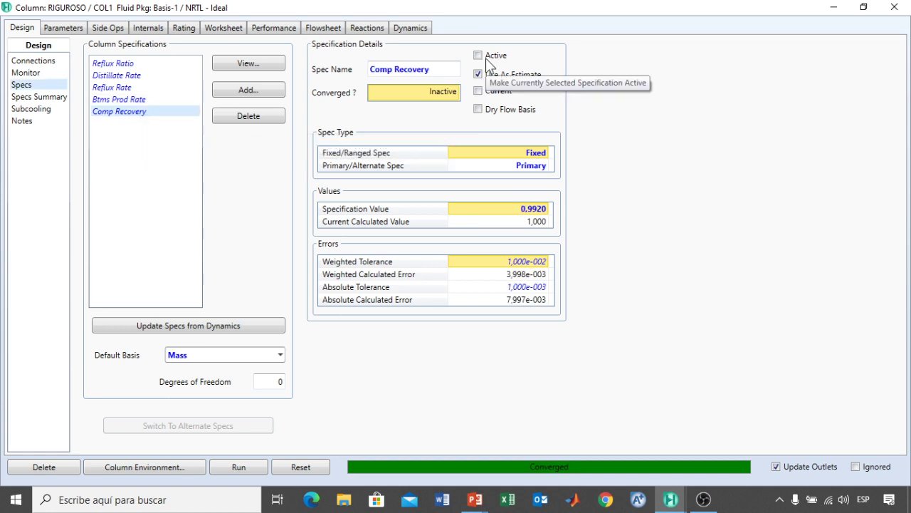
left_click(277, 28)
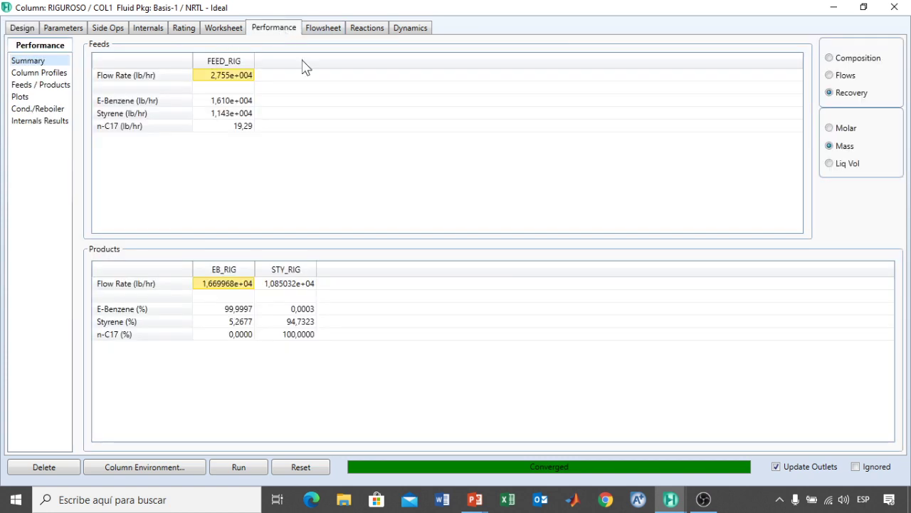
left_click(838, 127)
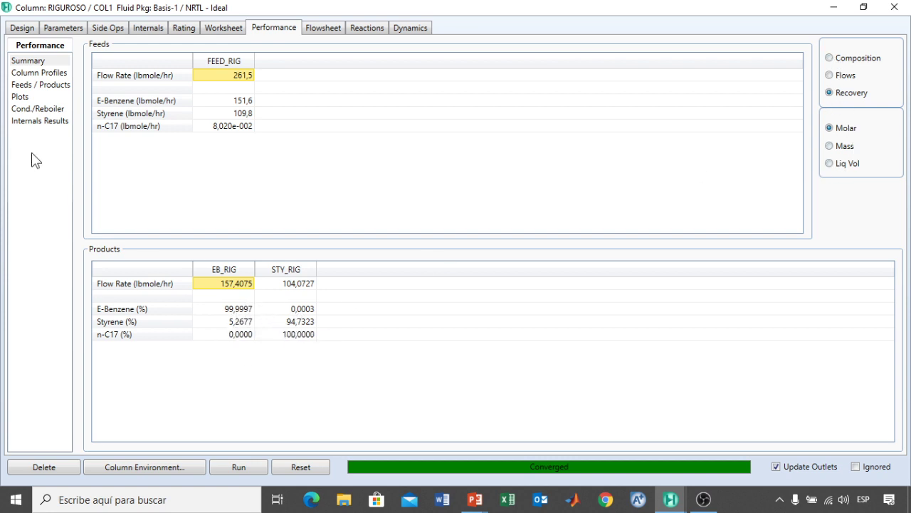
Deactivate the Distillate Rate specification, activate Comp Recovery in its place, and stop the column solve
left_click(15, 32)
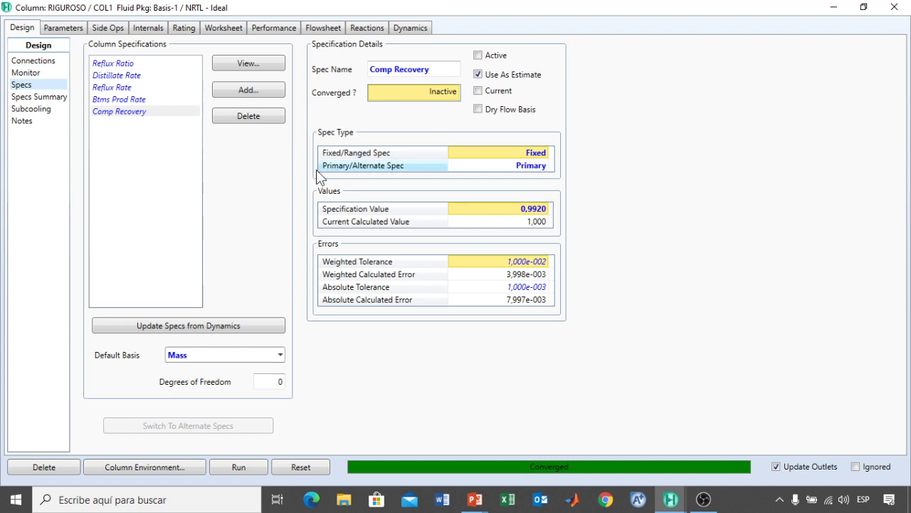
left_click(127, 77)
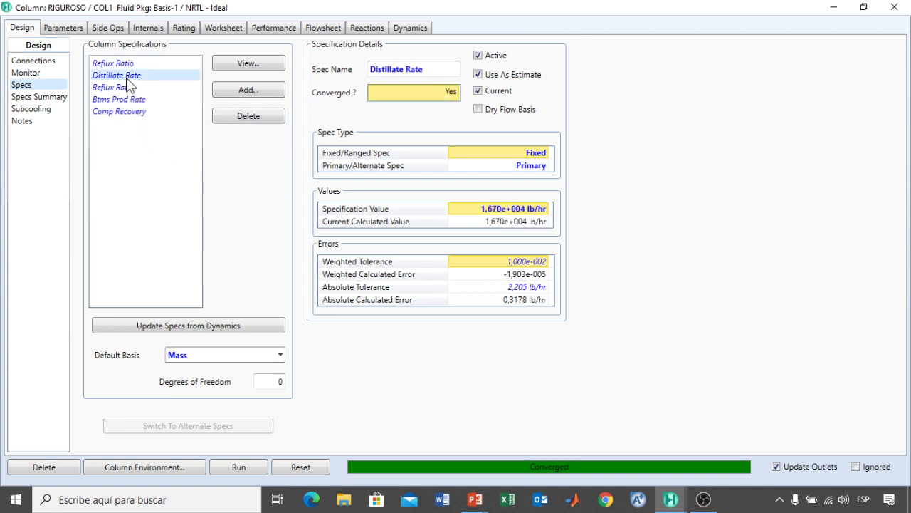
left_click(478, 56)
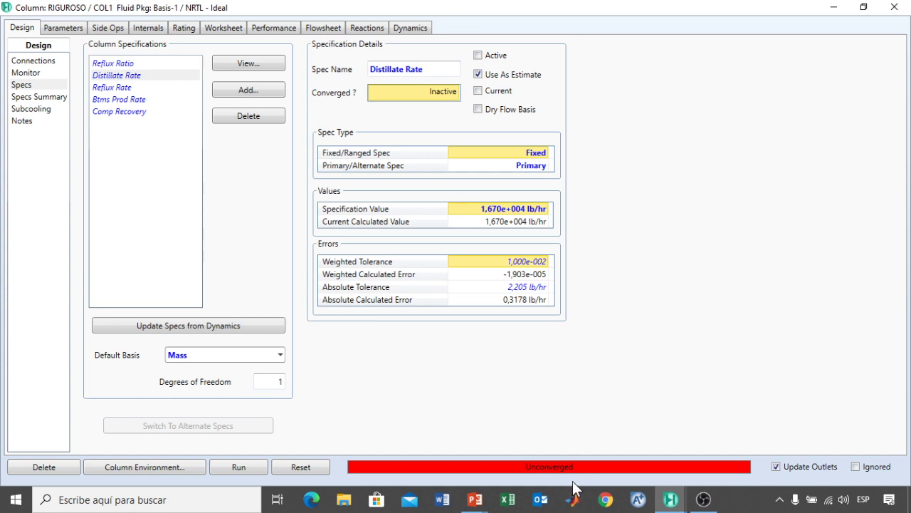
left_click(104, 112)
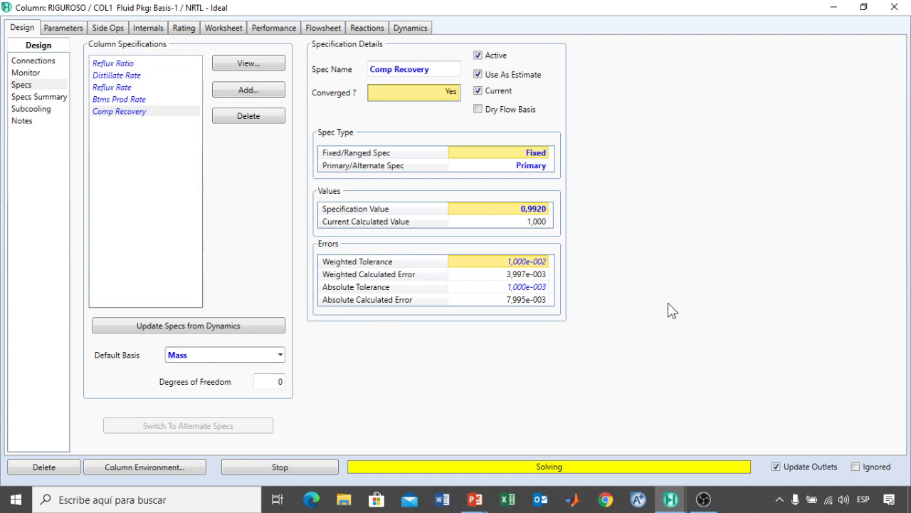
left_click(301, 472)
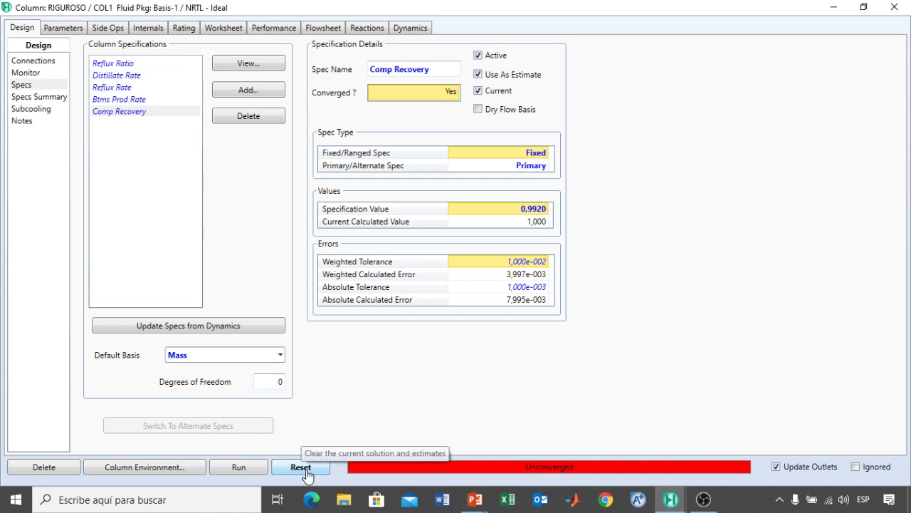
Switch the column solver's damping to Adaptive with an initial damping factor of 0,5
left_click(52, 35)
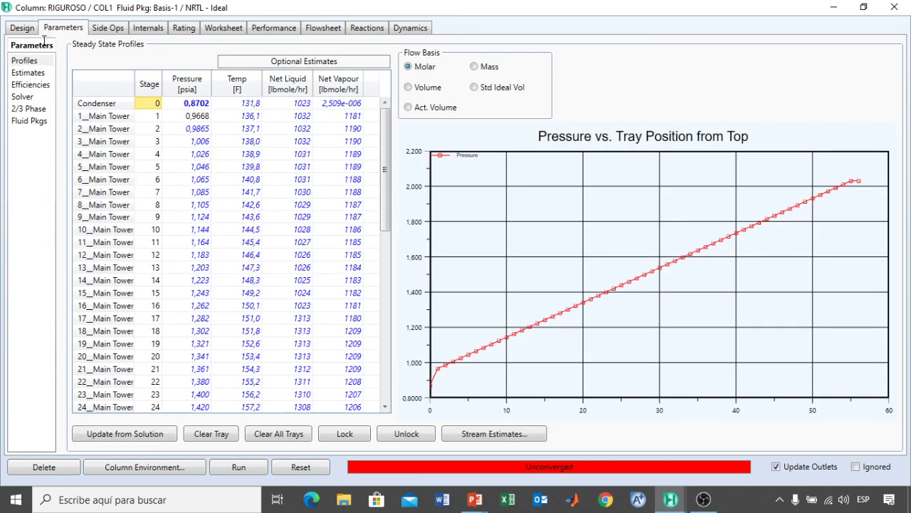
left_click(24, 100)
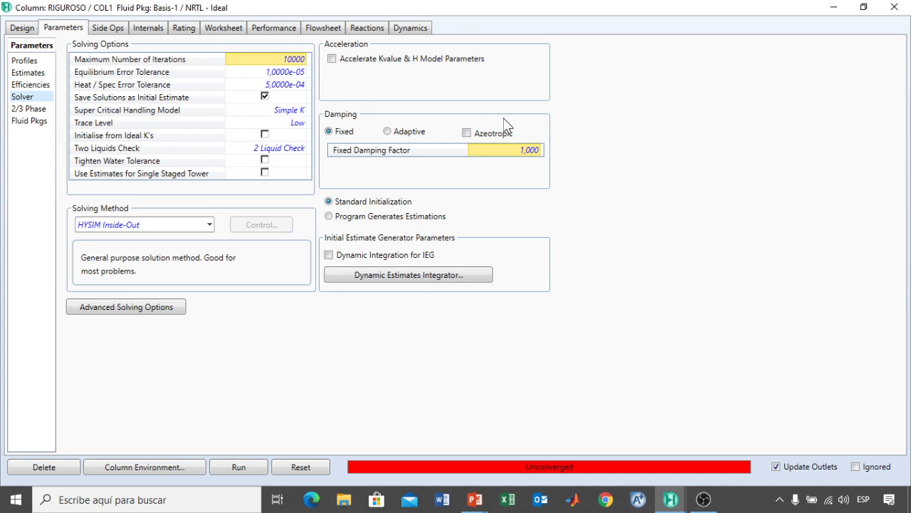
left_click(387, 132)
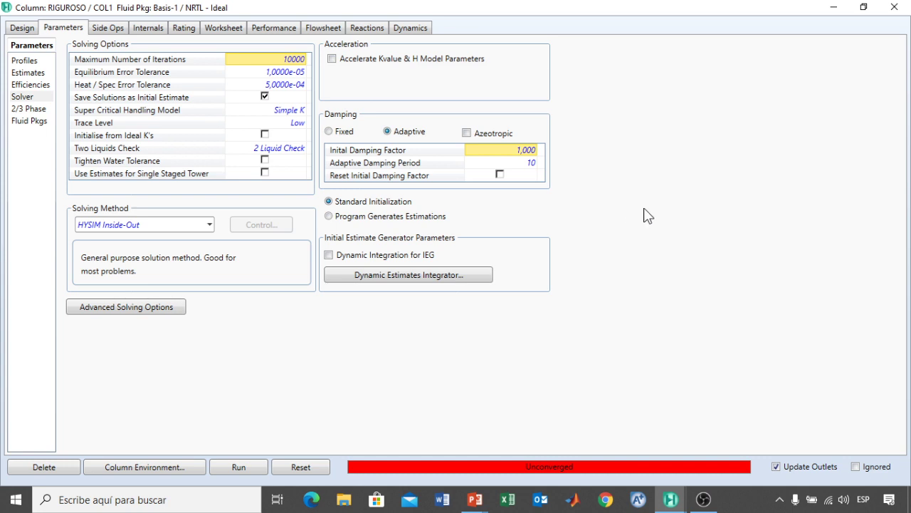
type("0,5")
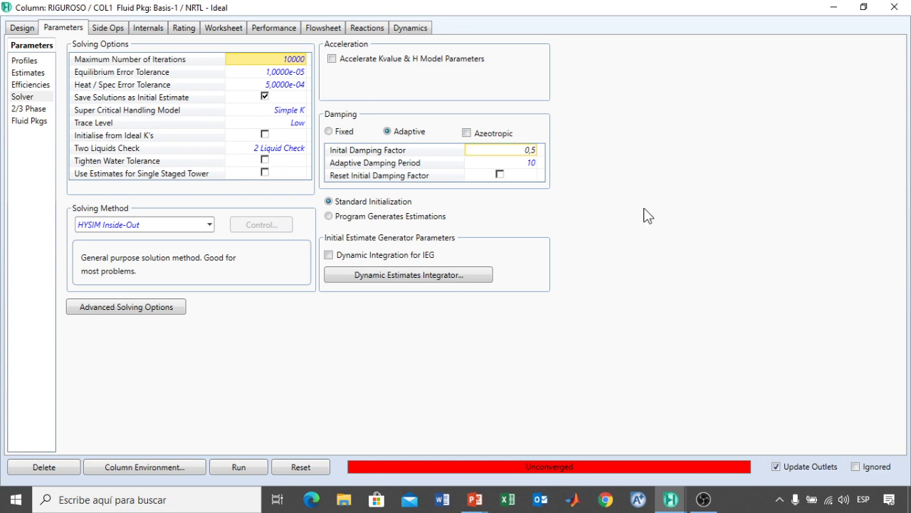
key("Return")
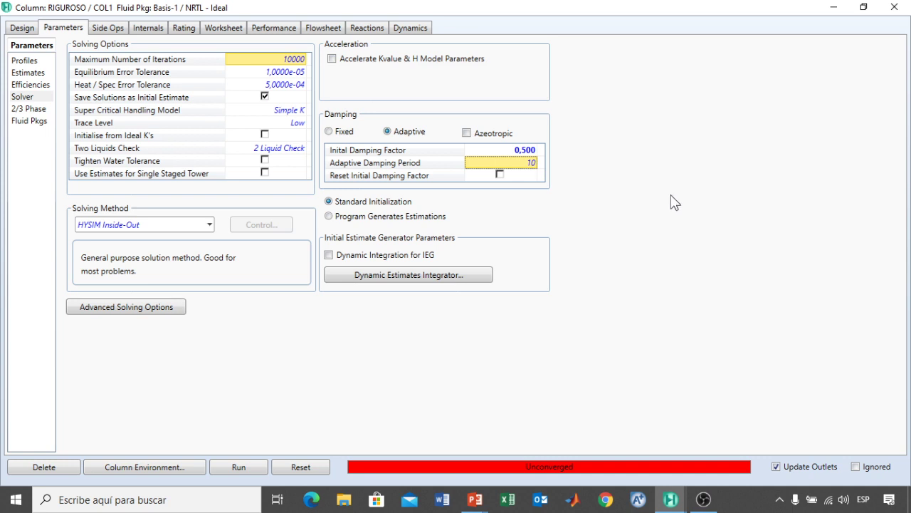
Reset and rerun the column, and check the Distillate Rate specification and the product recoveries
left_click(17, 29)
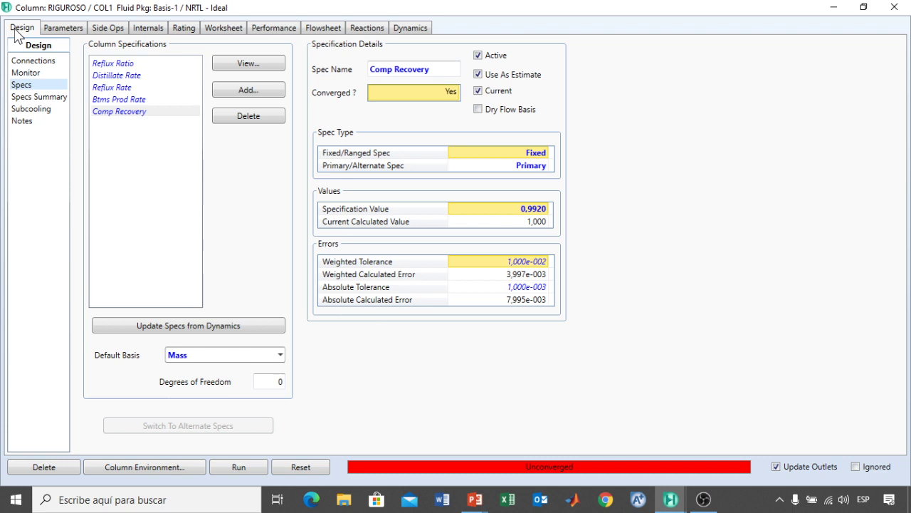
left_click(308, 469)
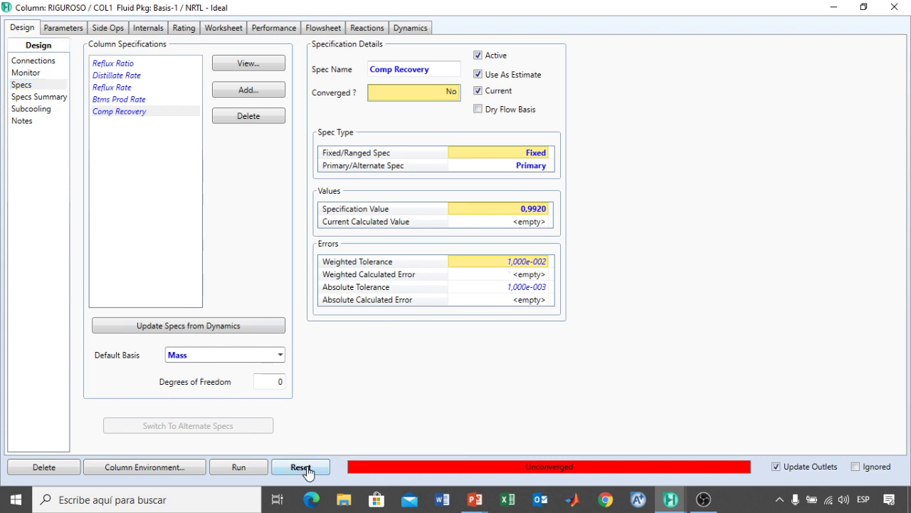
left_click(247, 468)
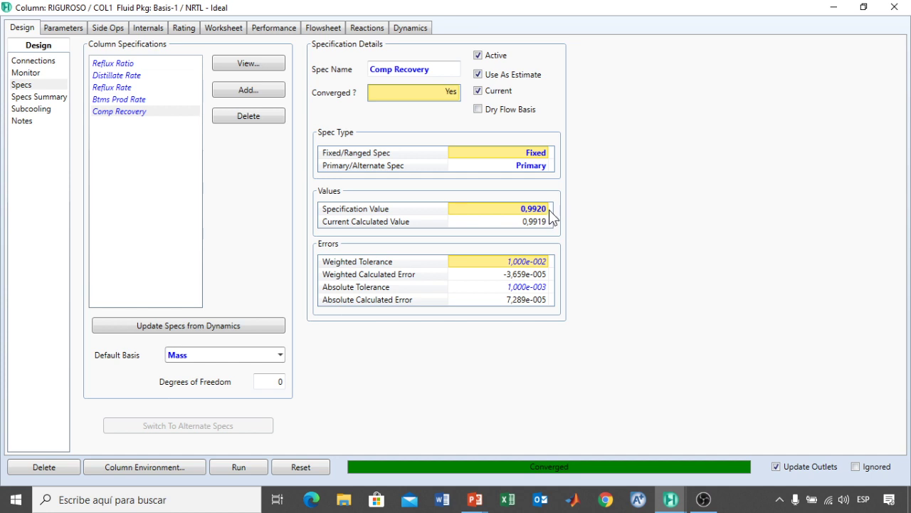
left_click(114, 76)
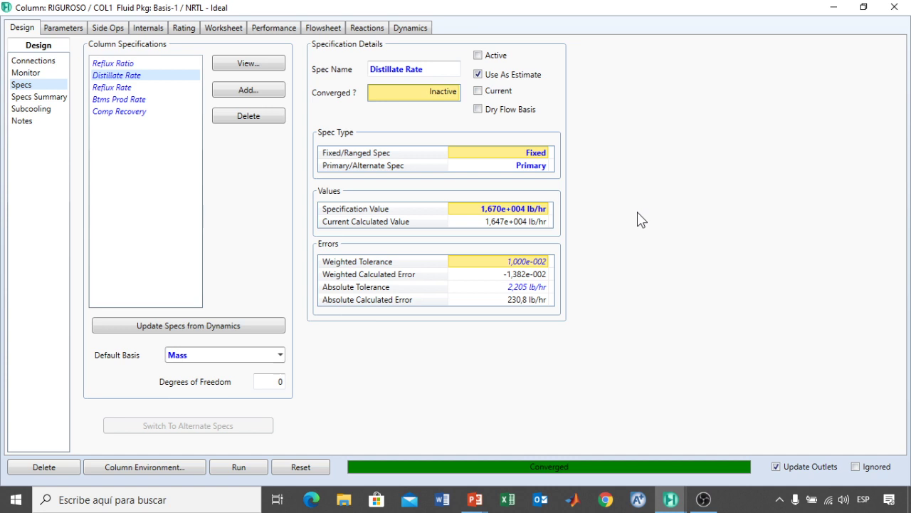
left_click(278, 28)
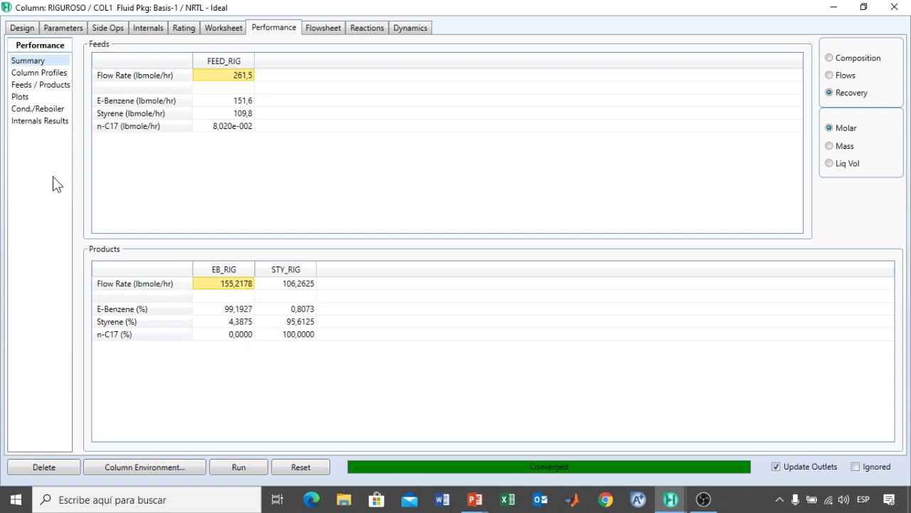
Examine the E-Benzene and Styrene curves in the tray-by-tray Composition graph, and close the graph
left_click(23, 97)
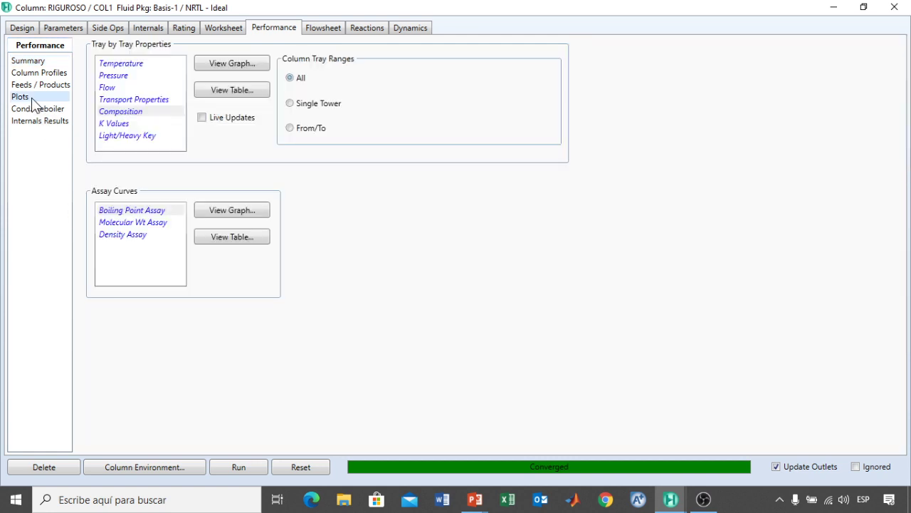
left_click(116, 113)
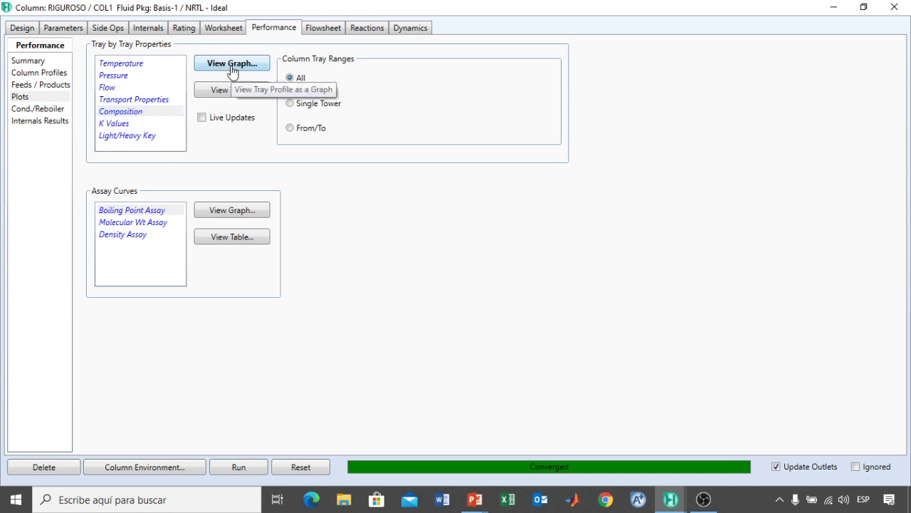
left_click(230, 66)
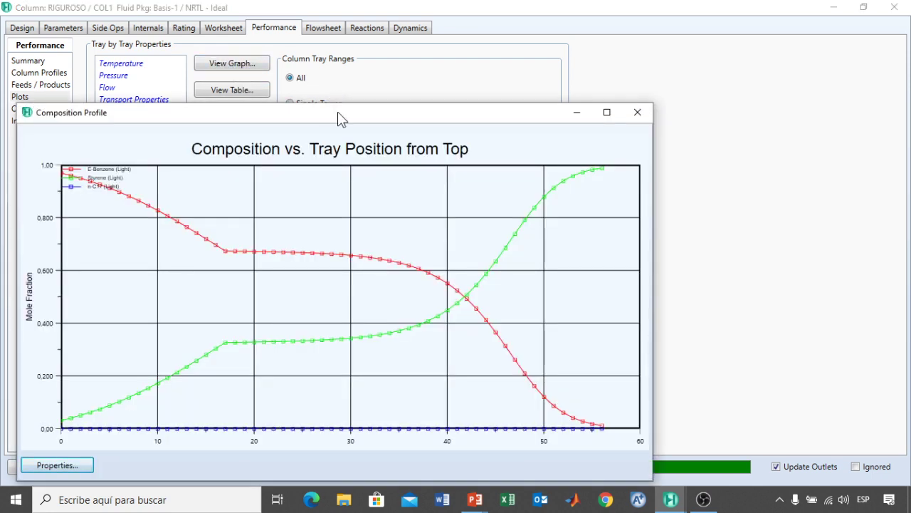
left_click_drag(338, 118, 451, 19)
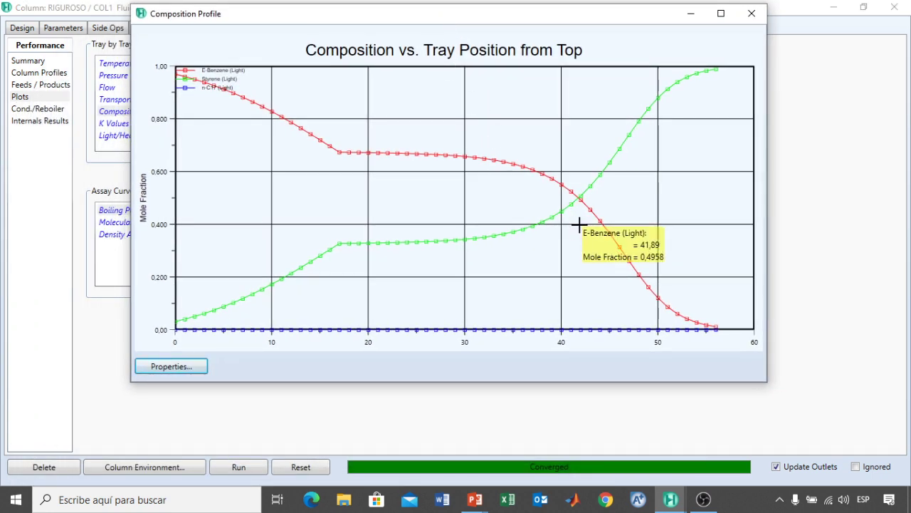
mouse_move(367, 155)
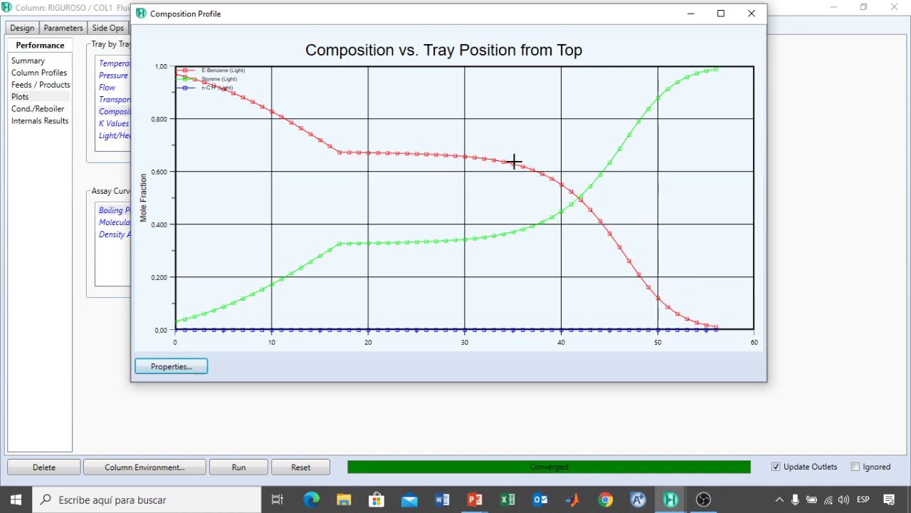
mouse_move(514, 194)
mouse_move(487, 198)
left_click(751, 16)
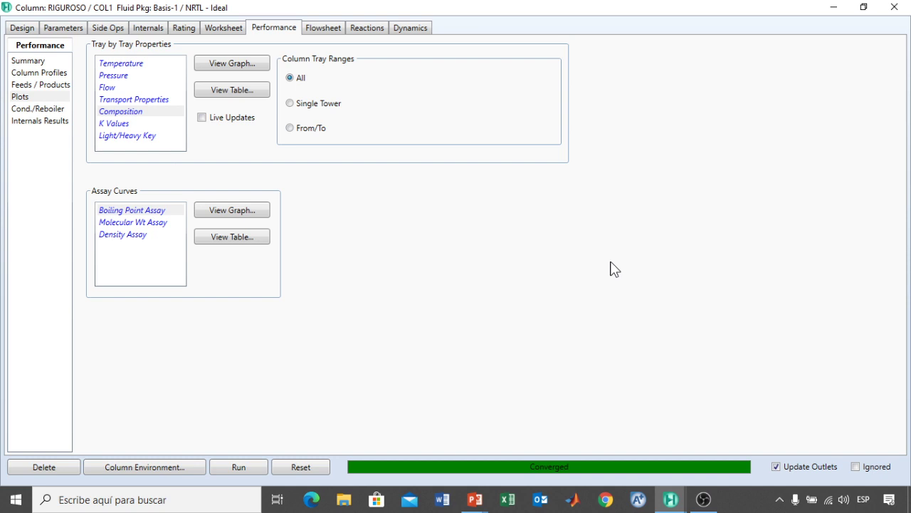
Compare the specified and calculated values of the Reflux Ratio, Reflux Rate, Distillate Rate and Comp Recovery specifications
left_click(21, 32)
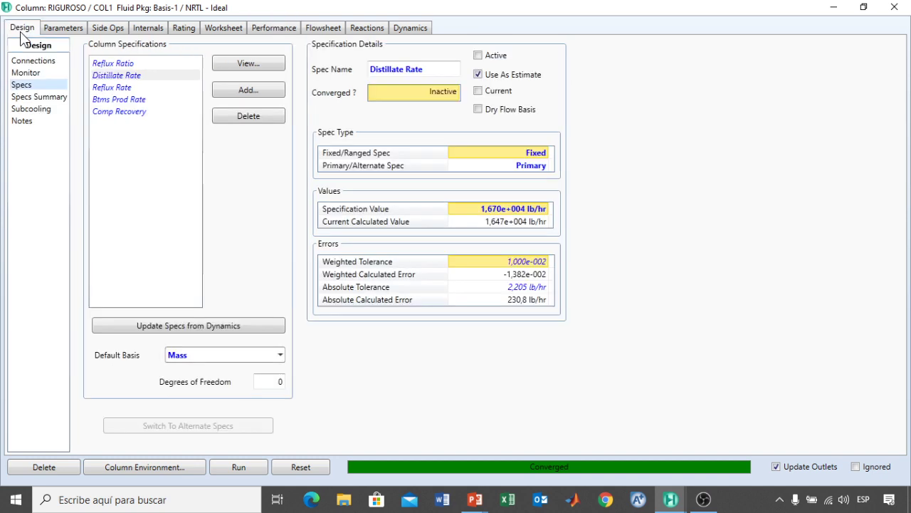
left_click(132, 63)
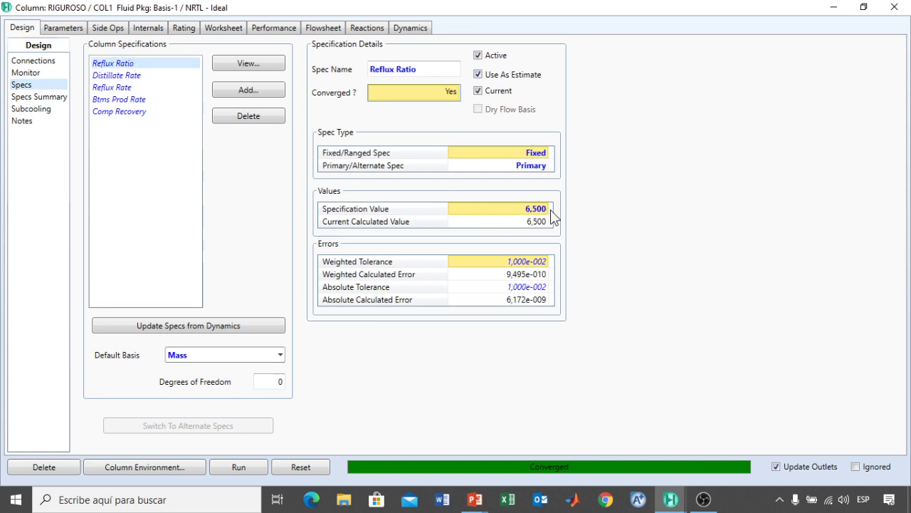
left_click(114, 87)
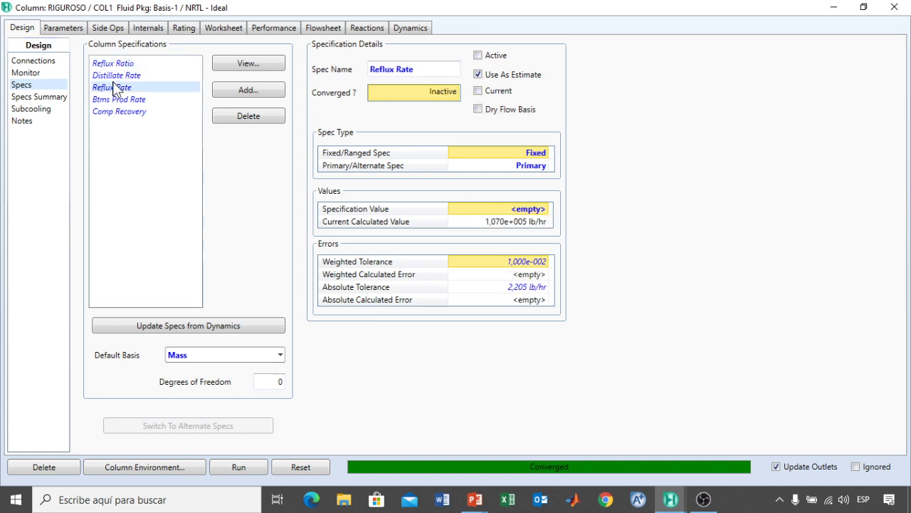
left_click(114, 76)
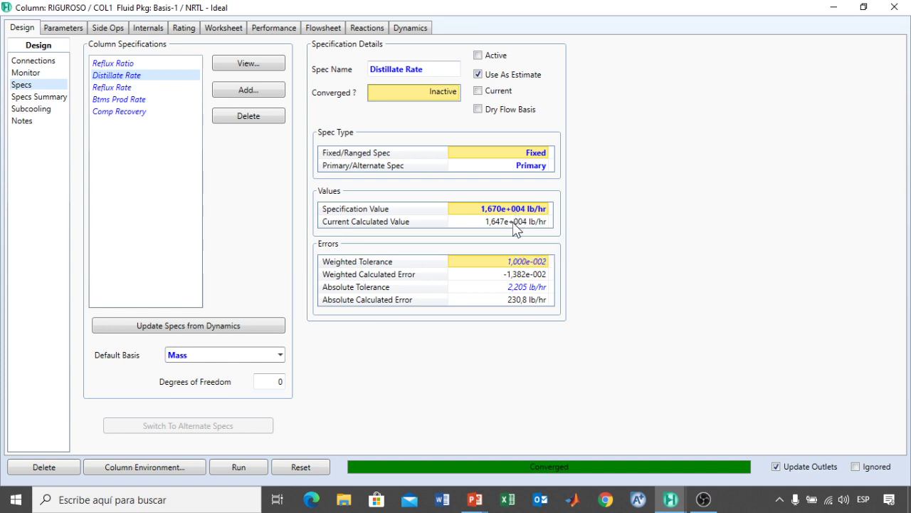
left_click(125, 112)
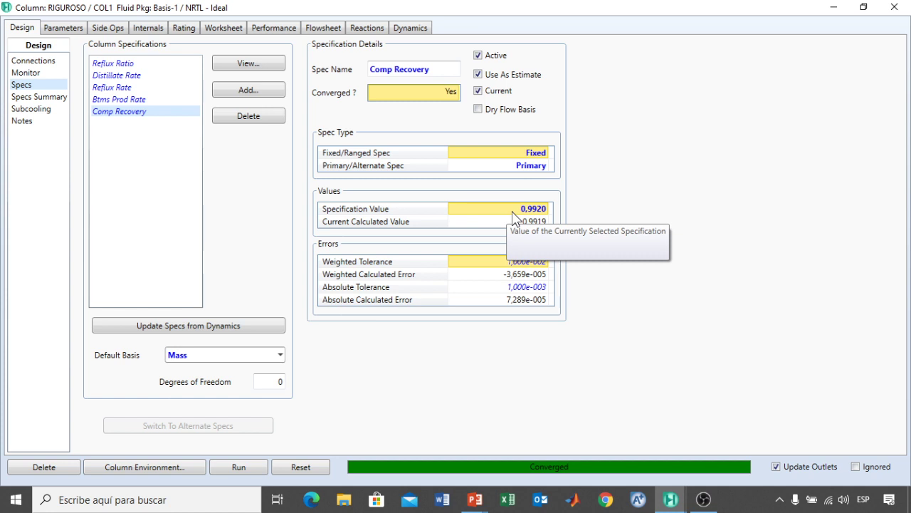
left_click(671, 204)
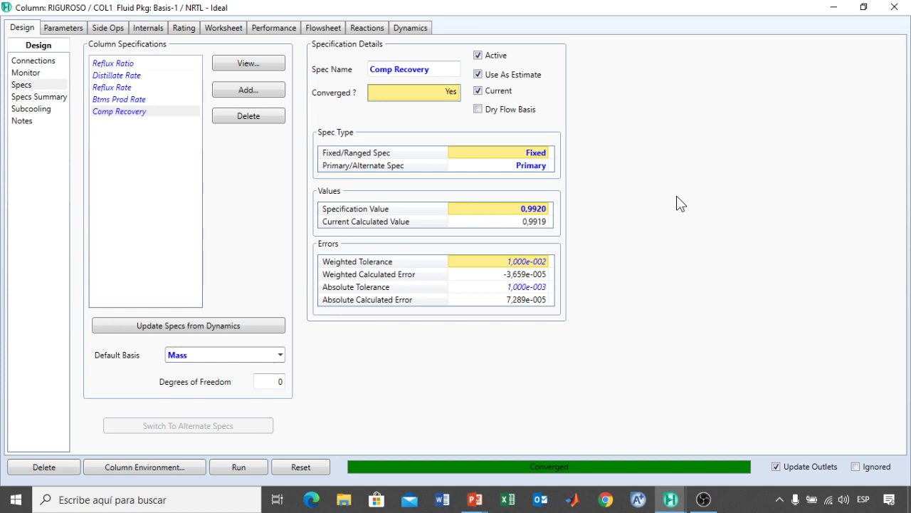
Add a new internals section to the main tower and set its internal type to Packed
left_click(146, 29)
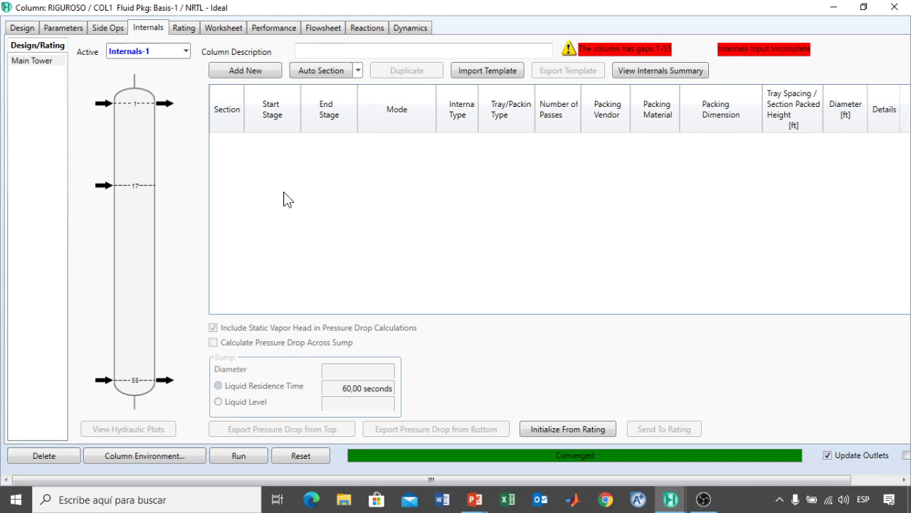
left_click(254, 72)
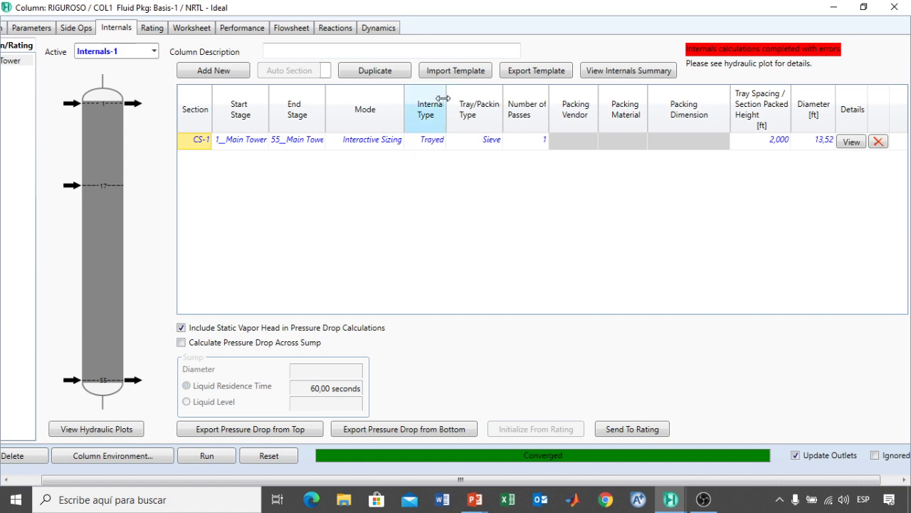
left_click(443, 143)
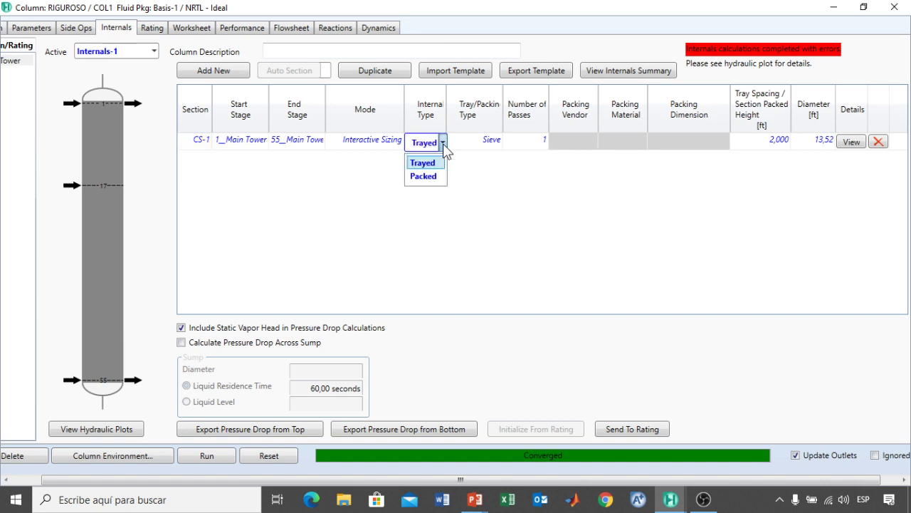
left_click(423, 176)
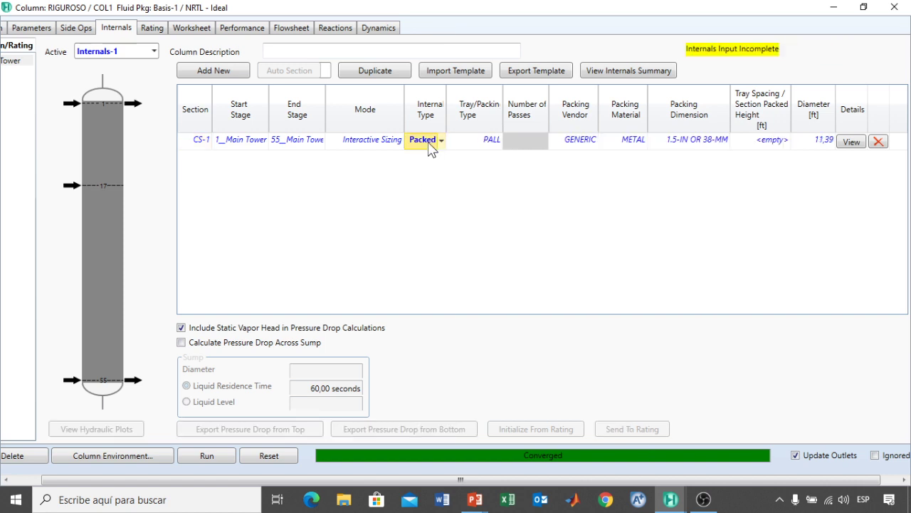
Set the packing type of the main tower's packed section to NUTTERRING
left_click(500, 145)
left_click(500, 142)
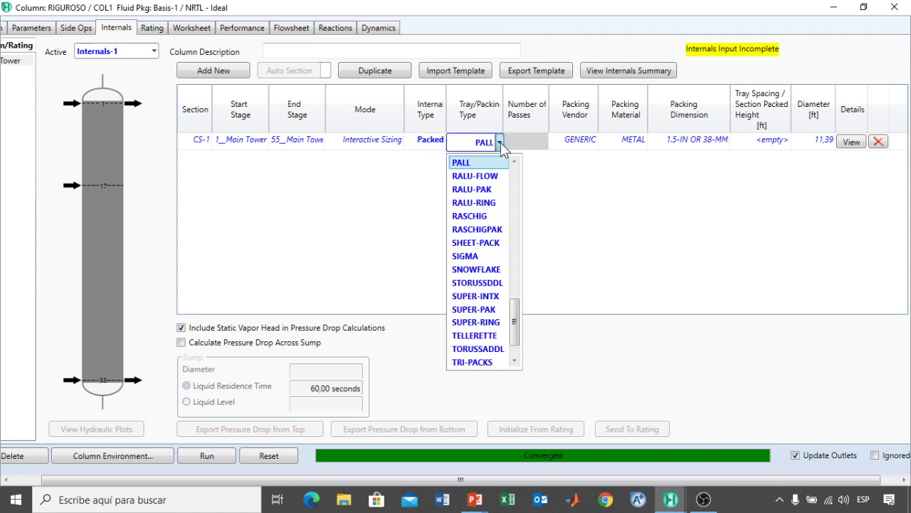
scroll(517, 310, "up", 3)
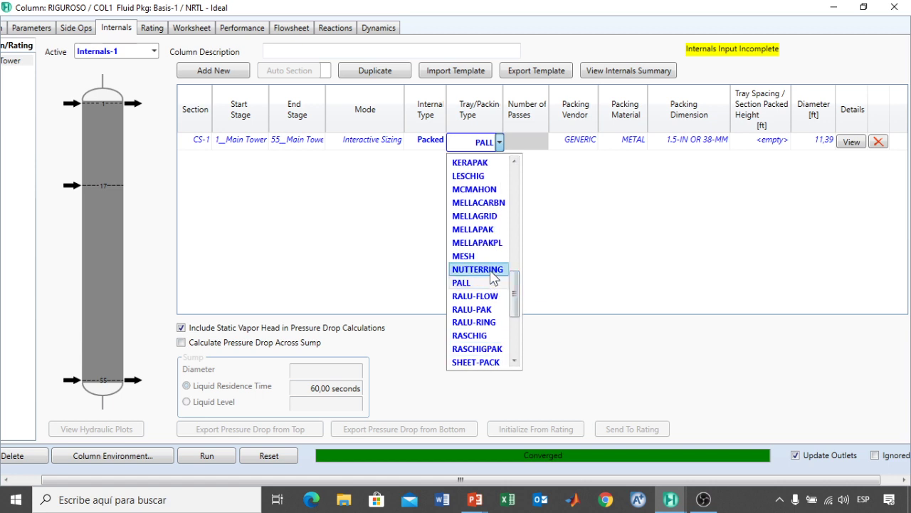
left_click(491, 273)
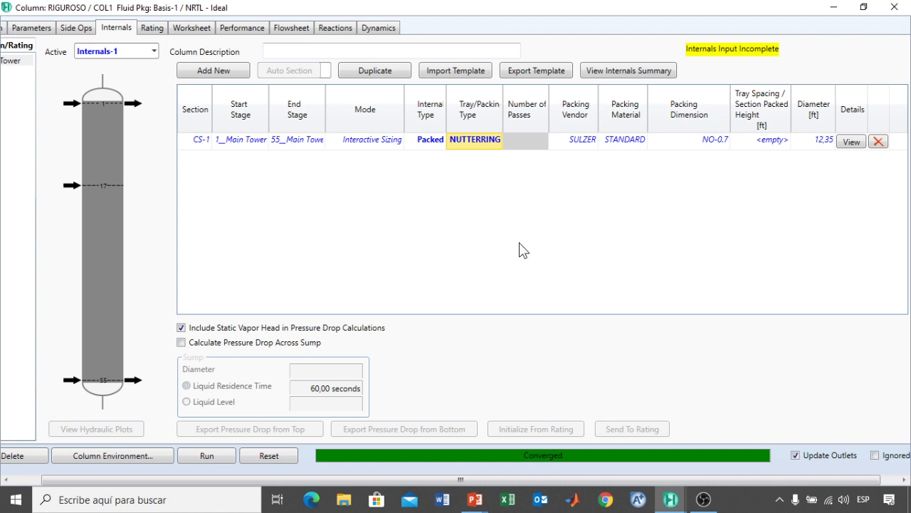
left_click(492, 141)
left_click(500, 143)
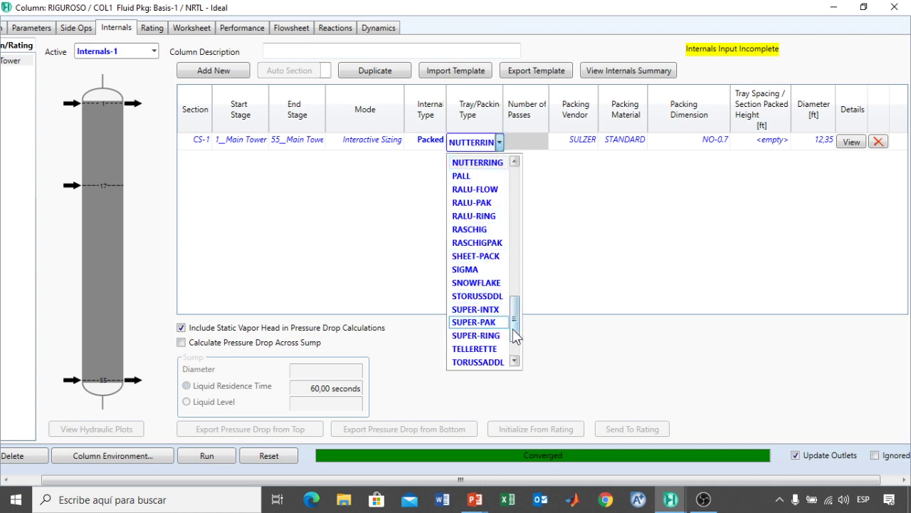
left_click_drag(512, 336, 534, 248)
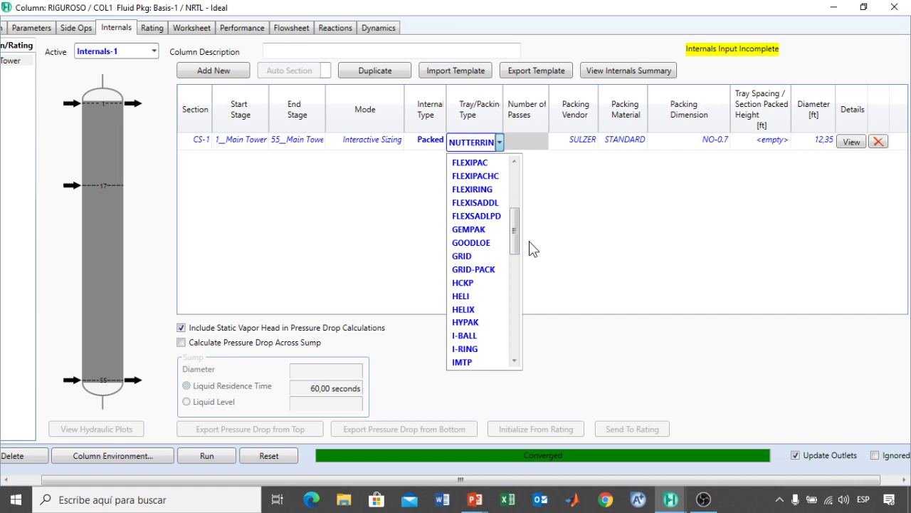
left_click(557, 242)
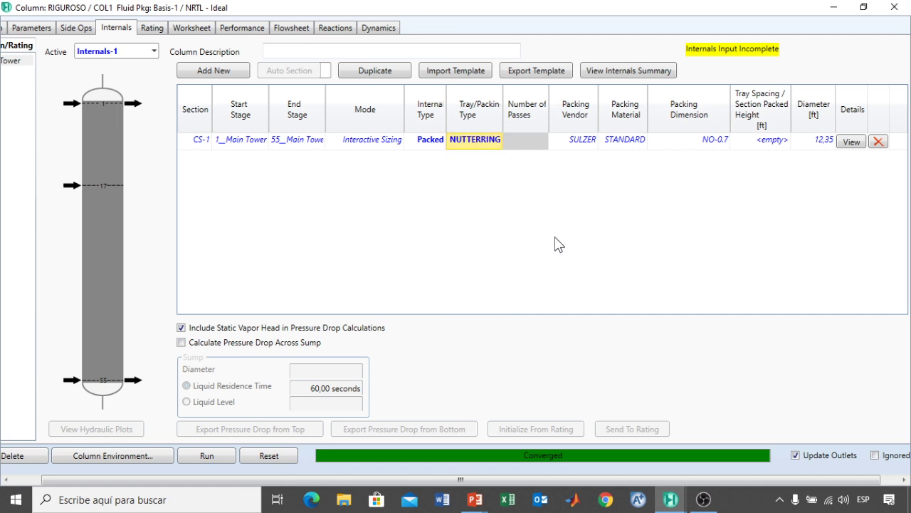
Set the packing dimension of the main tower's NUTTERRING section to NO-1.5
left_click(596, 146)
left_click(596, 145)
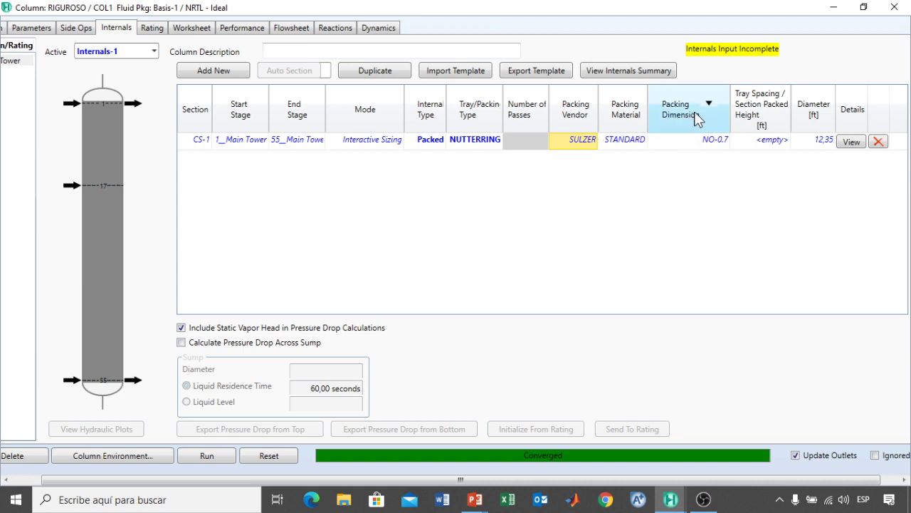
left_click(725, 142)
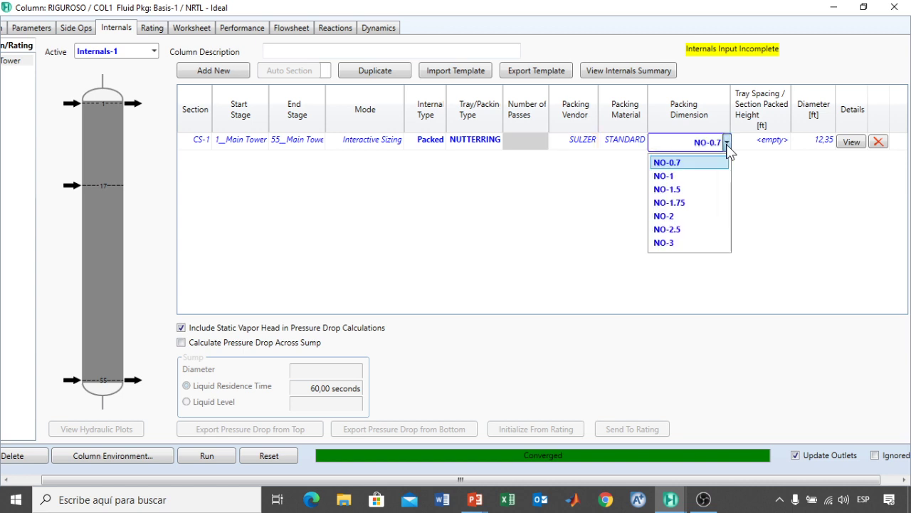
left_click(673, 190)
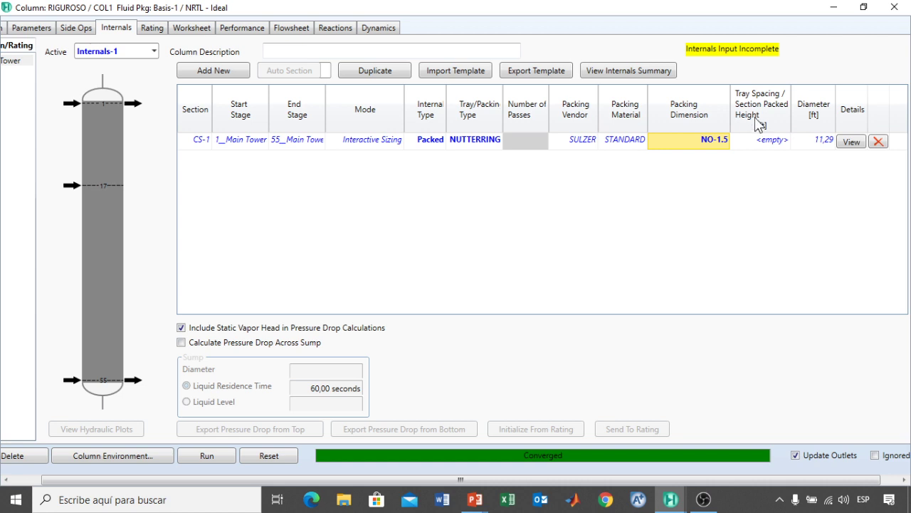
Set the section packed height of the main tower's packed section to 28 m
left_click(774, 143)
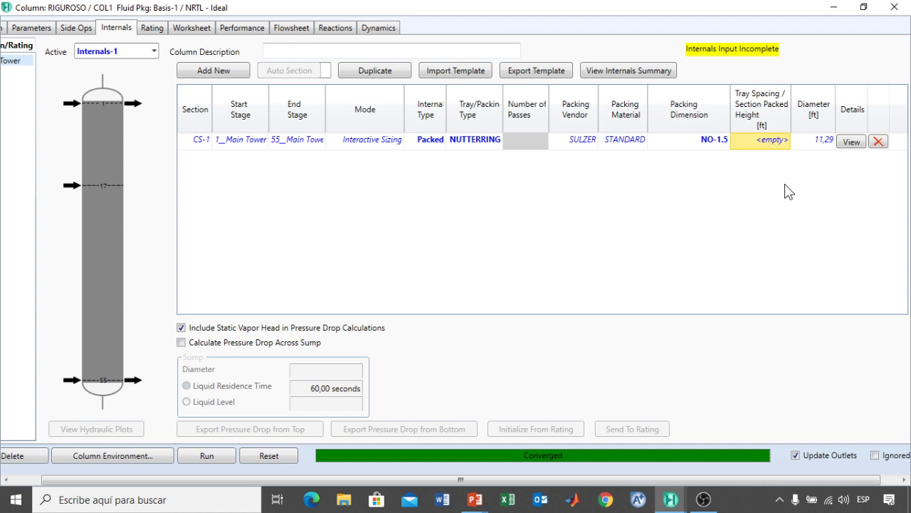
type("28")
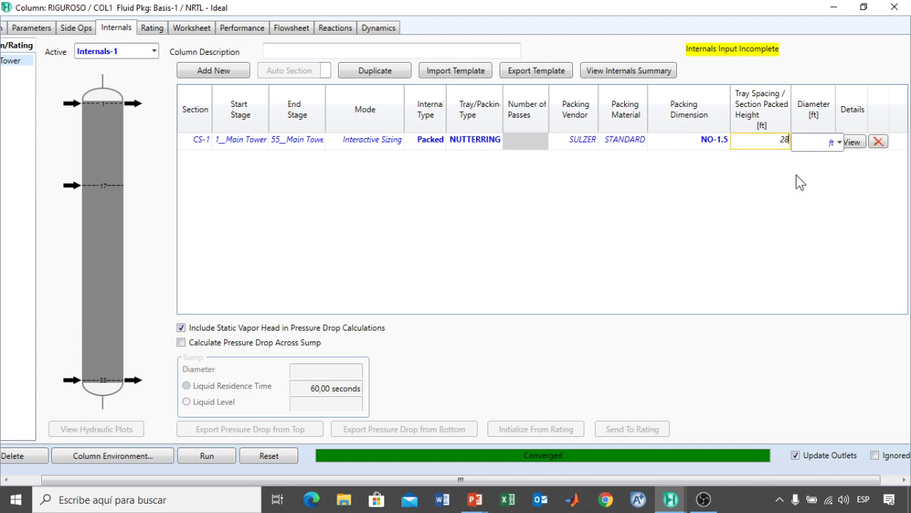
left_click(839, 143)
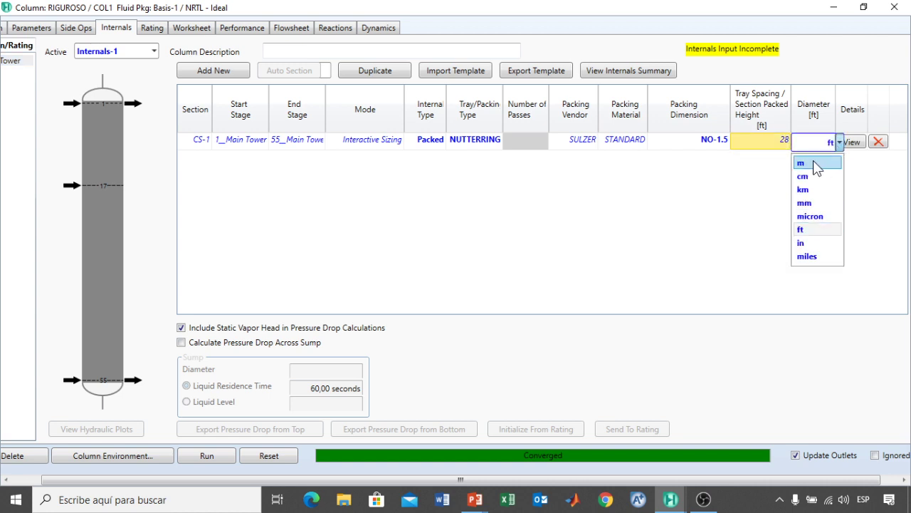
left_click(815, 164)
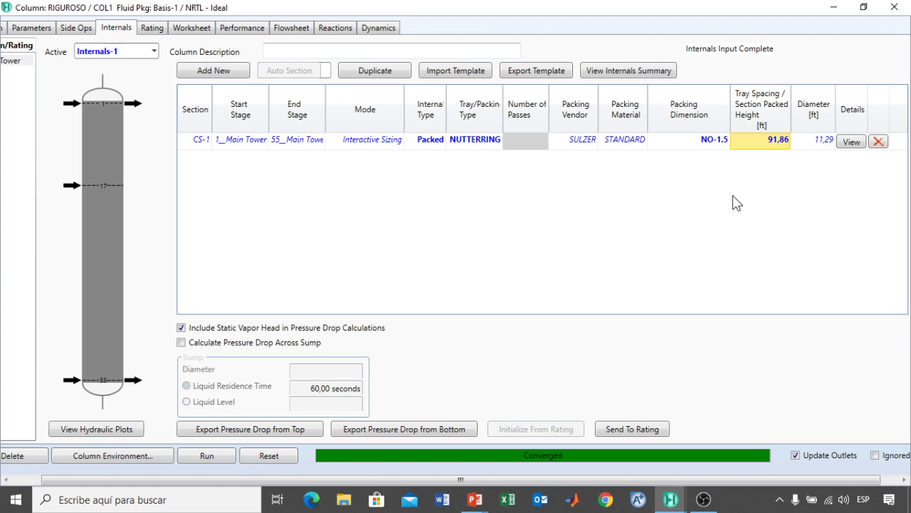
Open the main tower's hydraulic plots and examine the operating point against the limit curves for stages 1, 11 and 4
mouse_move(824, 146)
left_click(82, 431)
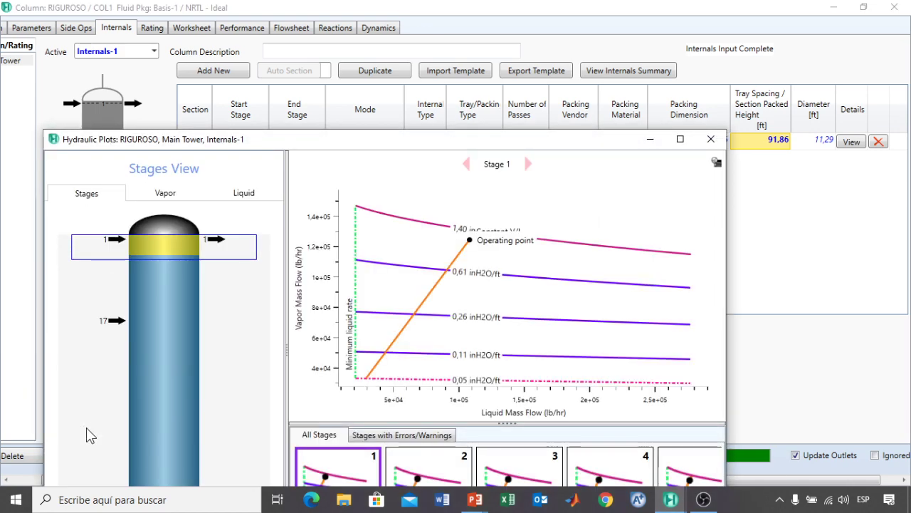
left_click_drag(482, 143, 452, 60)
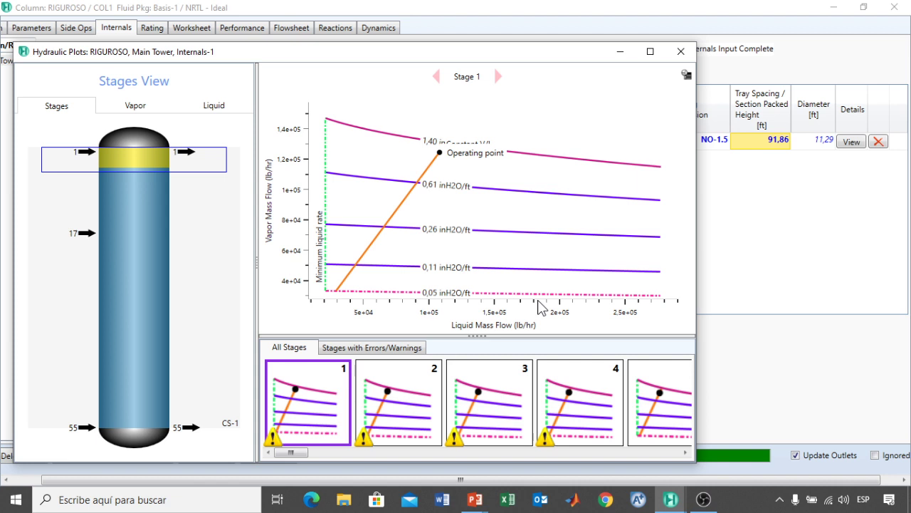
left_click(139, 199)
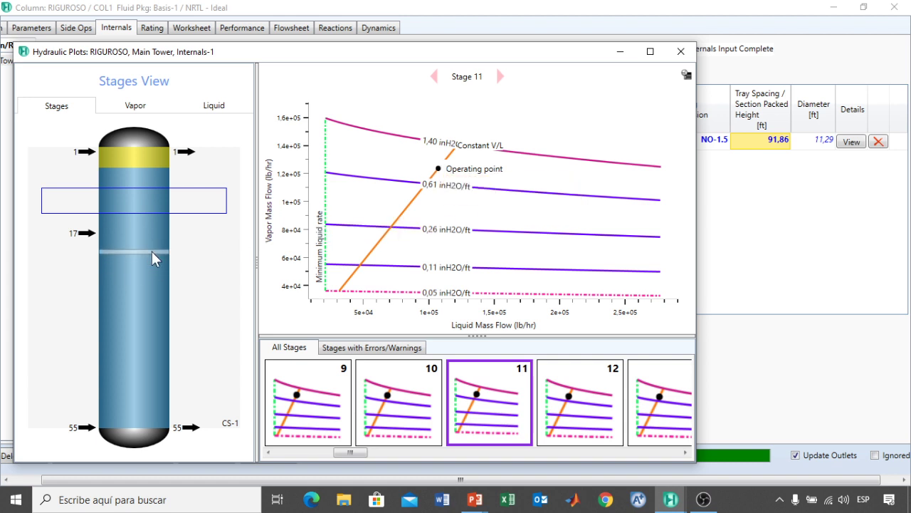
left_click(146, 163)
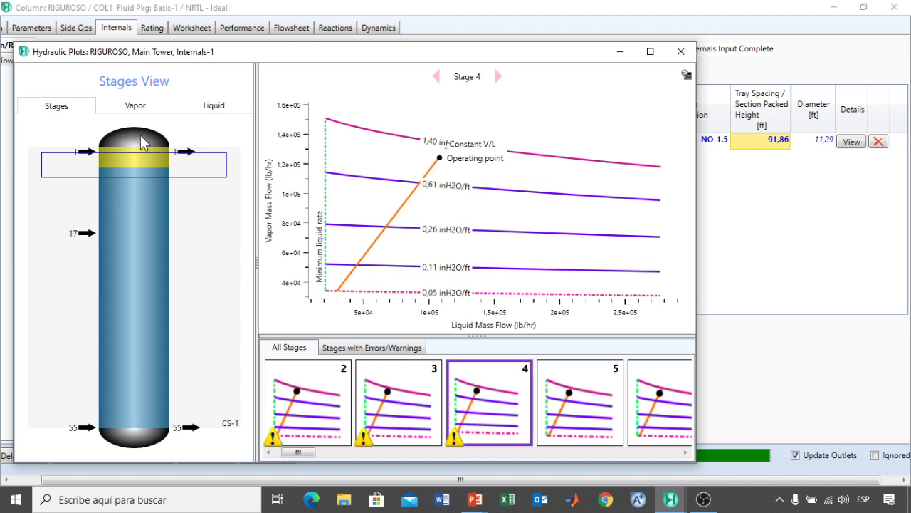
Set the diameter of the main tower's packed section to 3,9 m
left_click(828, 147)
left_click(825, 143)
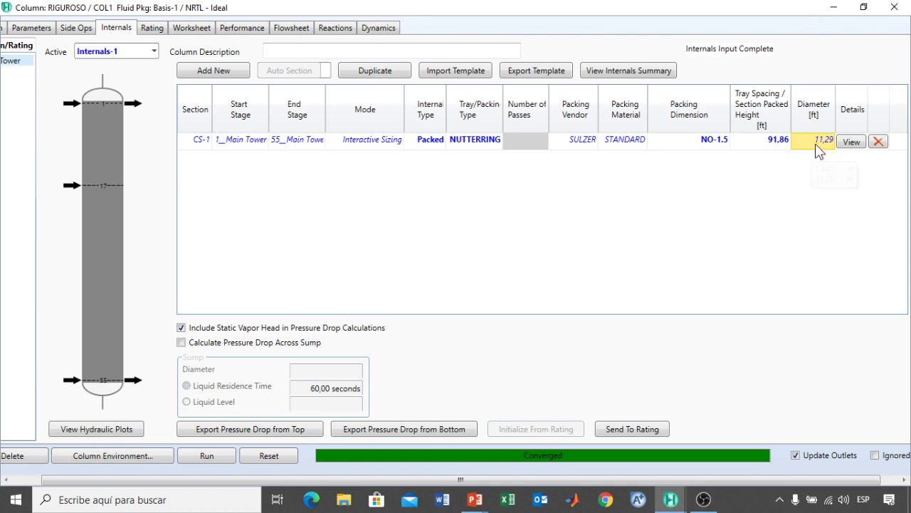
left_click(818, 146)
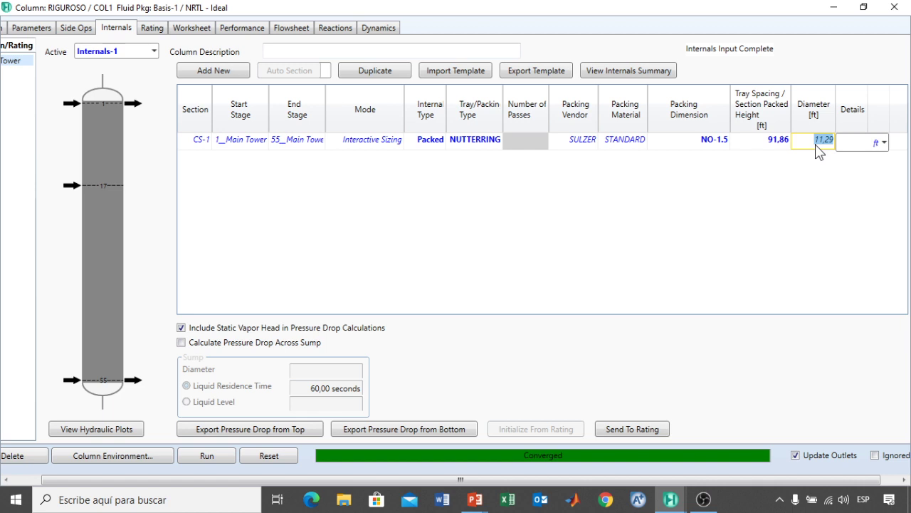
type("3,9")
left_click(884, 142)
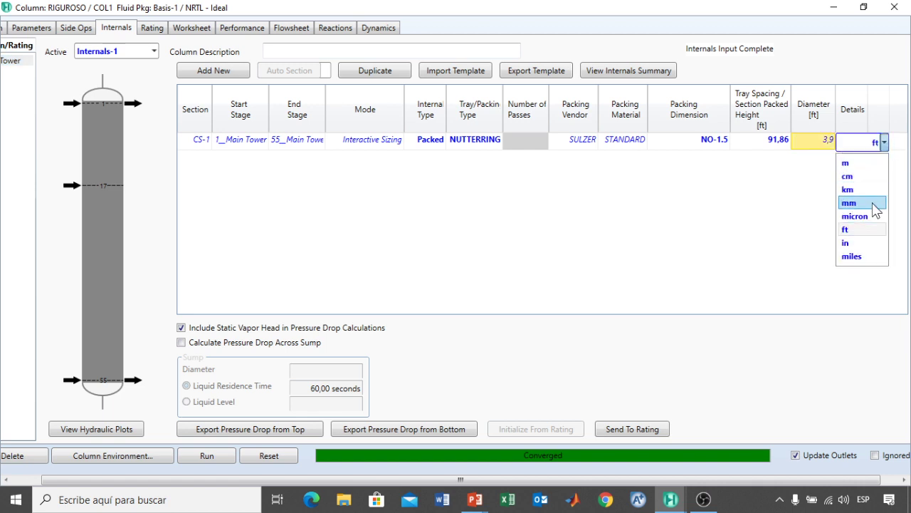
left_click(848, 162)
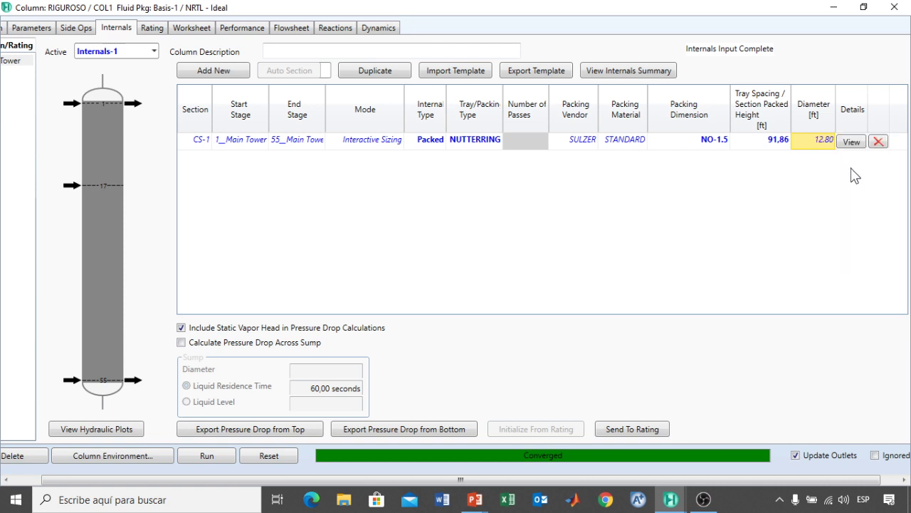
Check the hydraulic plots for the new diameter at stages 1, 7, 17, 35, 48 and 54, and close them
left_click(75, 433)
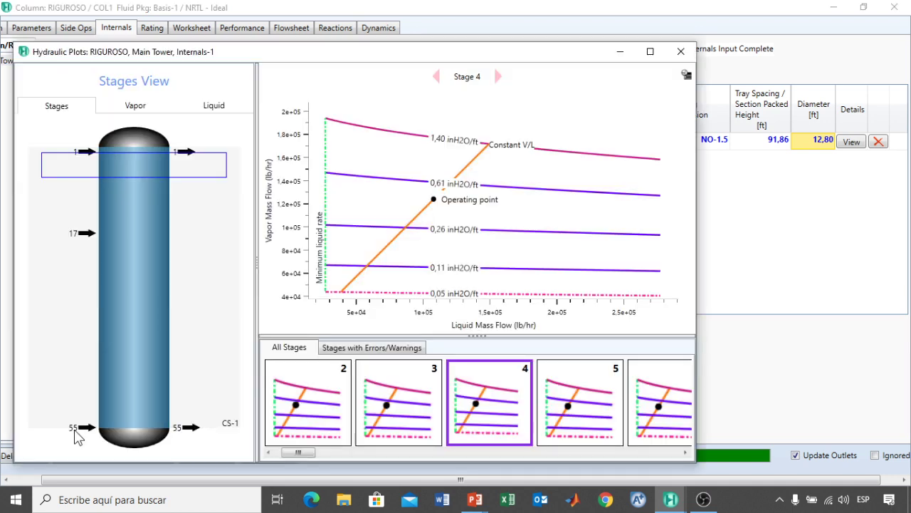
left_click(131, 158)
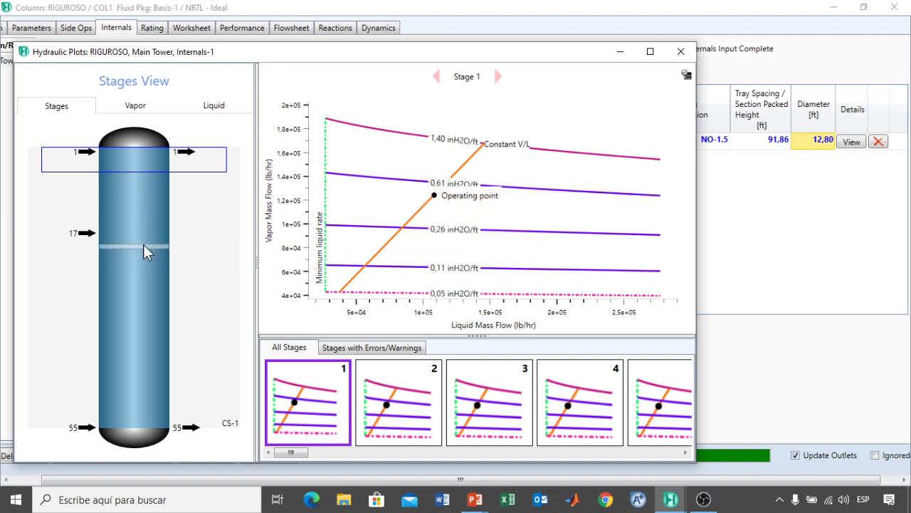
left_click(136, 182)
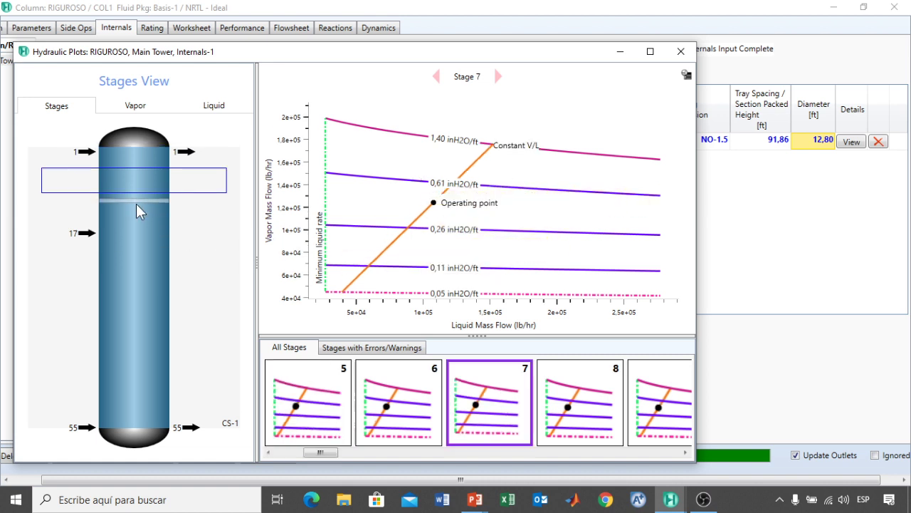
left_click(139, 231)
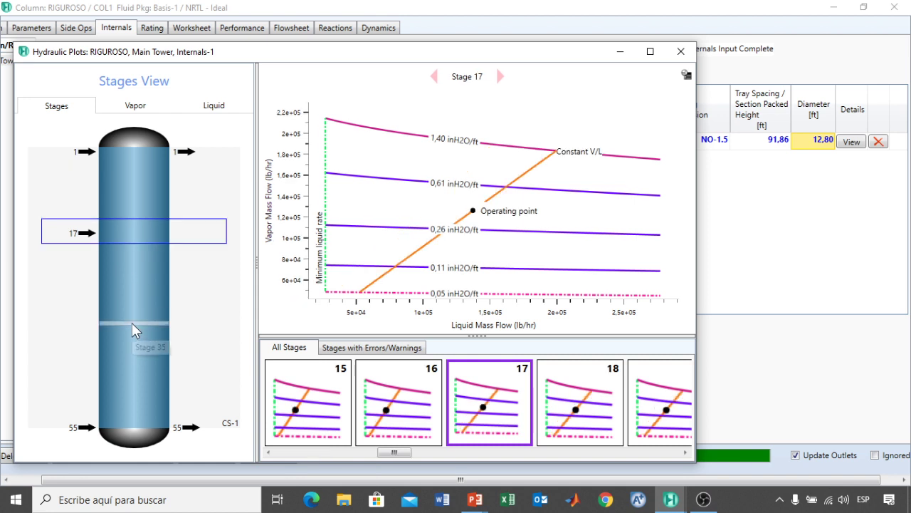
left_click(132, 322)
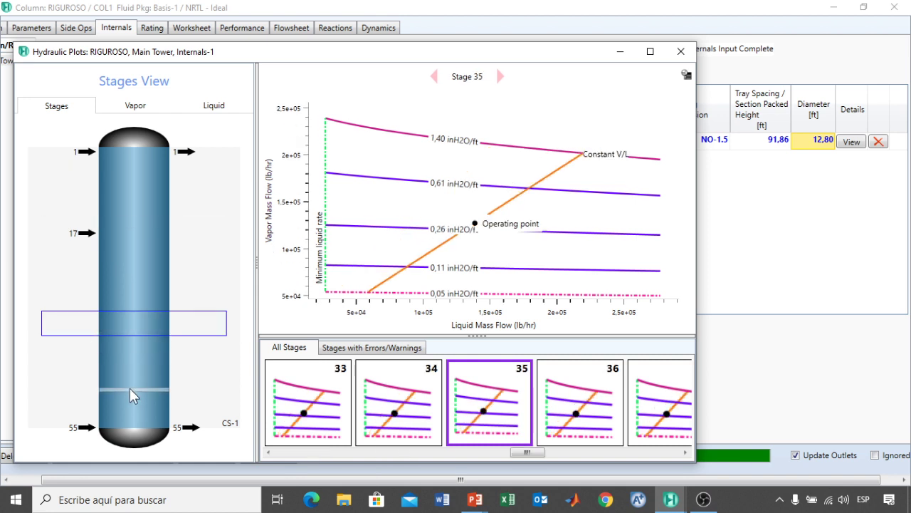
left_click(129, 389)
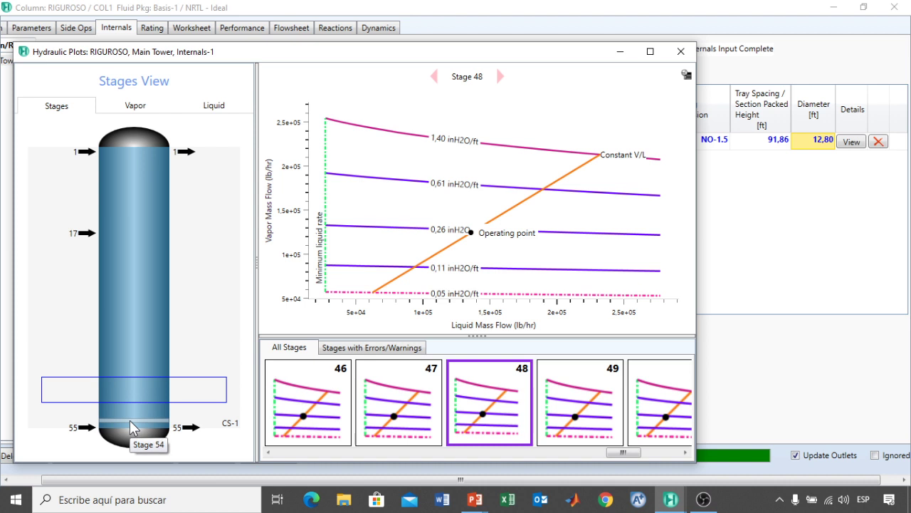
left_click(131, 426)
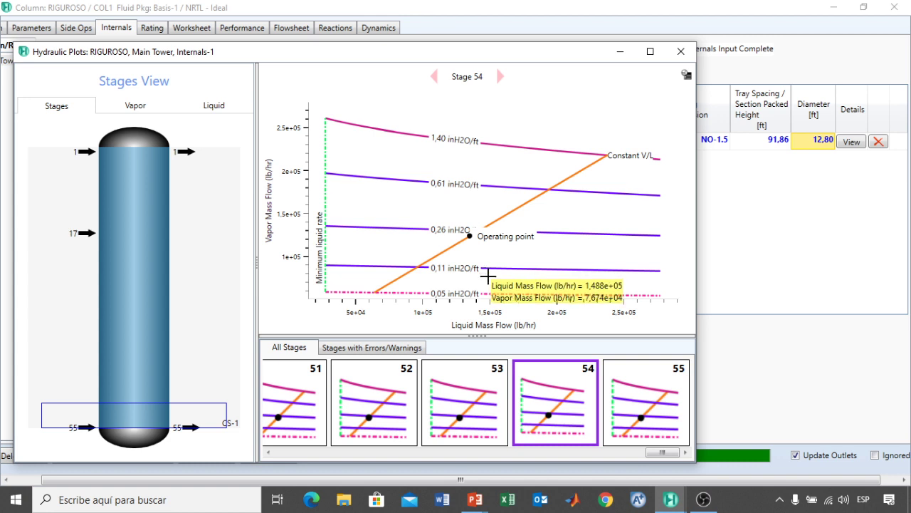
left_click(681, 52)
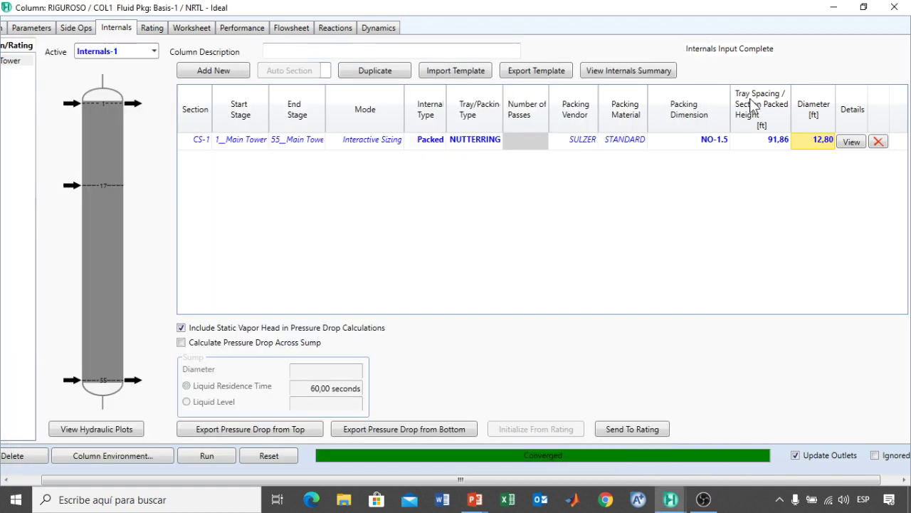
Review the packed section's height and diameter, geometry, design parameters and packing constants, and close its details
mouse_move(762, 145)
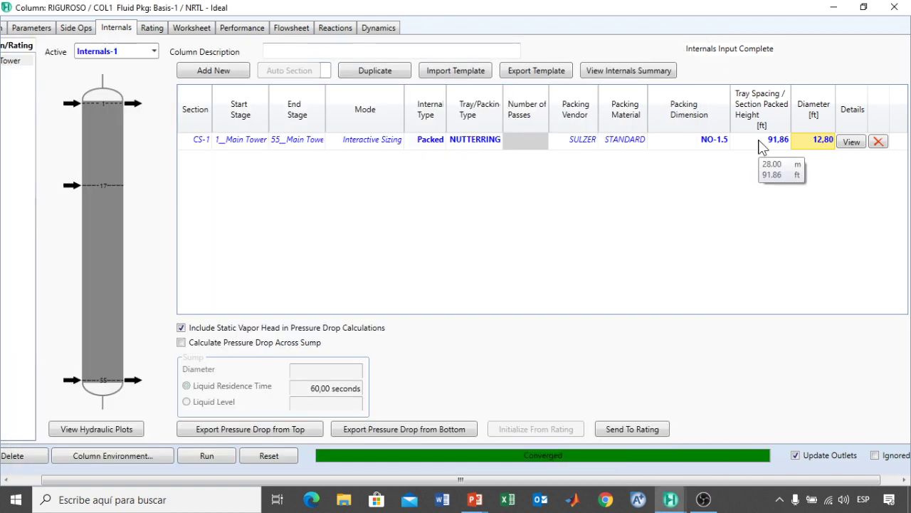
mouse_move(811, 146)
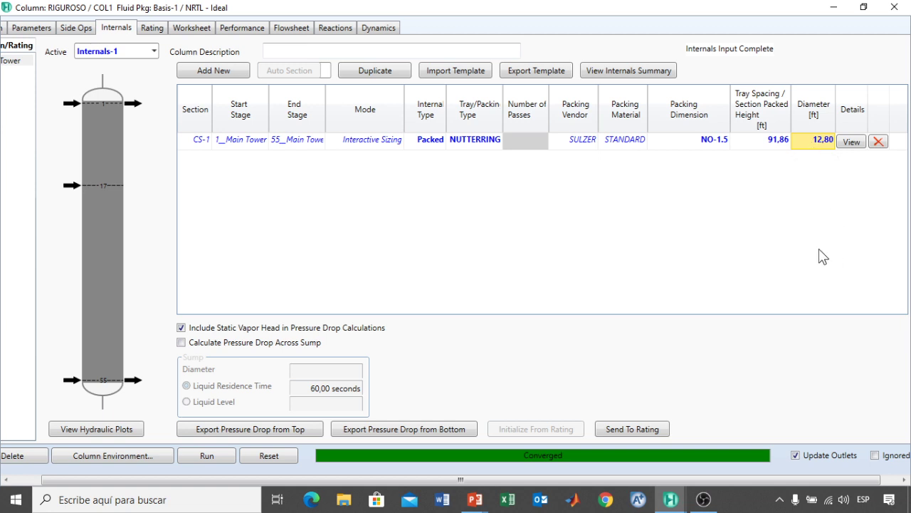
left_click(852, 142)
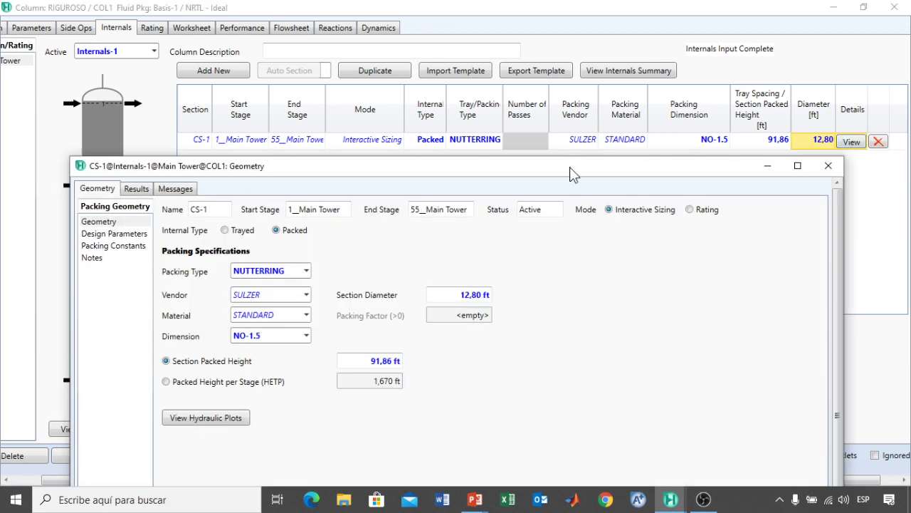
left_click_drag(574, 172, 579, 48)
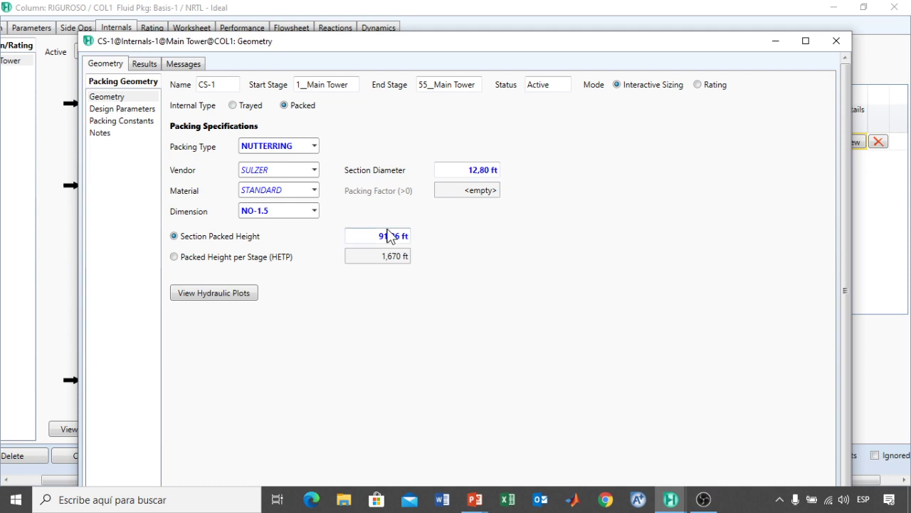
left_click(140, 113)
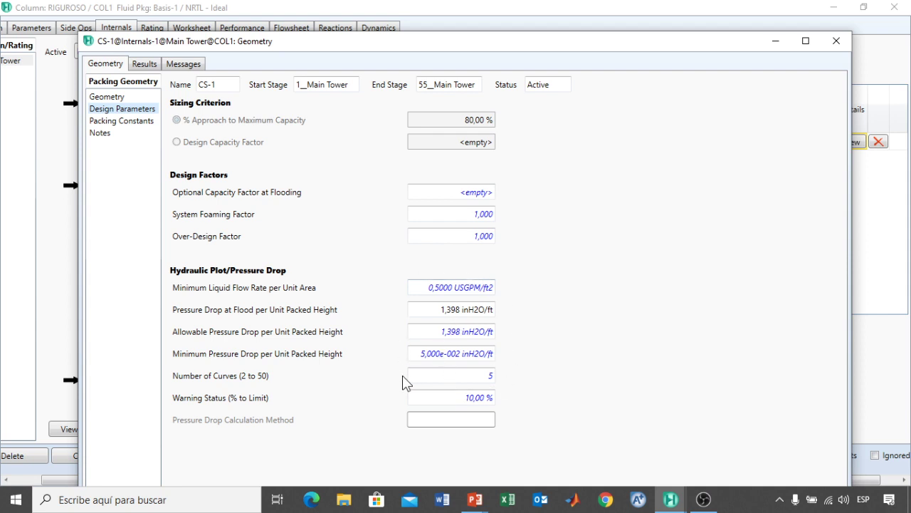
mouse_move(474, 329)
left_click(140, 128)
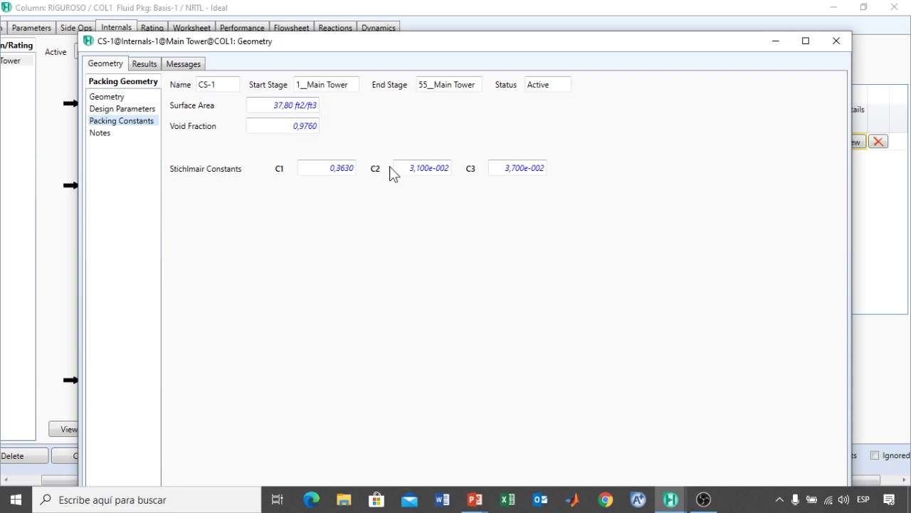
left_click(836, 41)
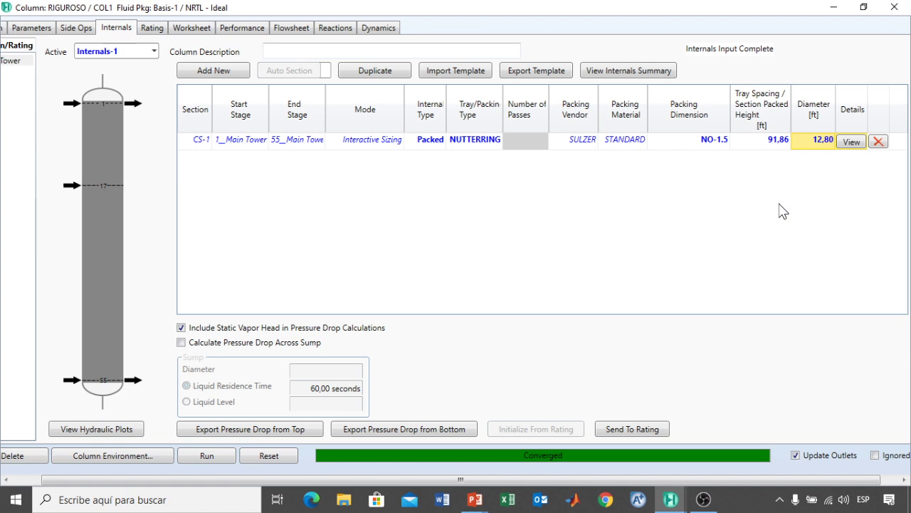
Change the internal type of the main tower's section to Trayed
left_click(443, 144)
left_click(443, 143)
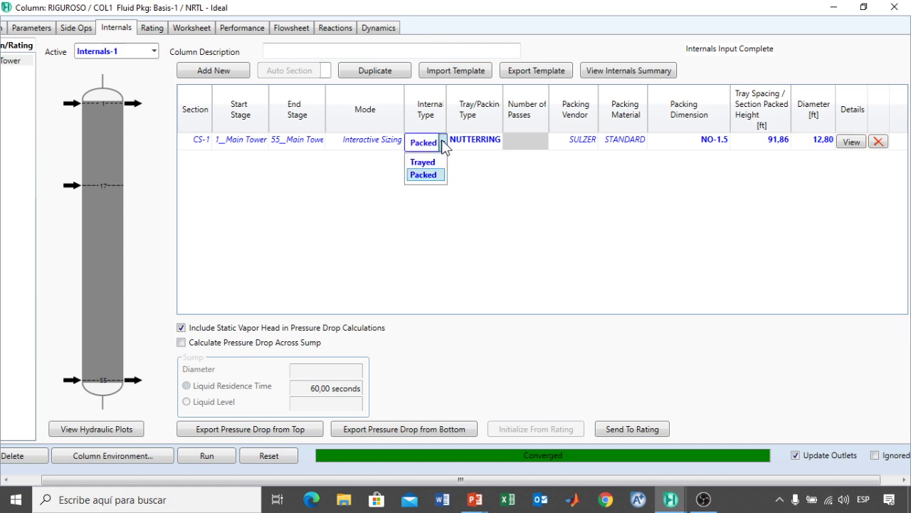
left_click(426, 163)
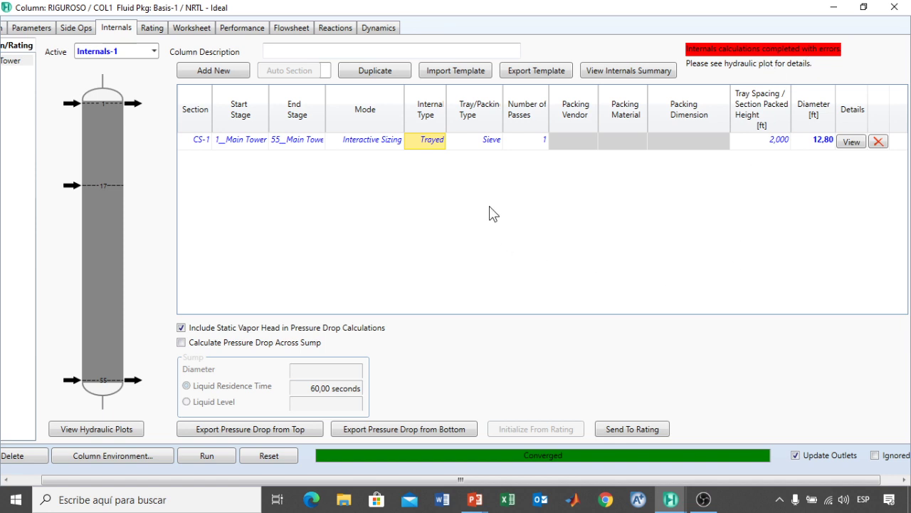
Set the tray type of the main tower's trayed section to Bubble Cap and open its hydraulic plots for review
left_click(500, 142)
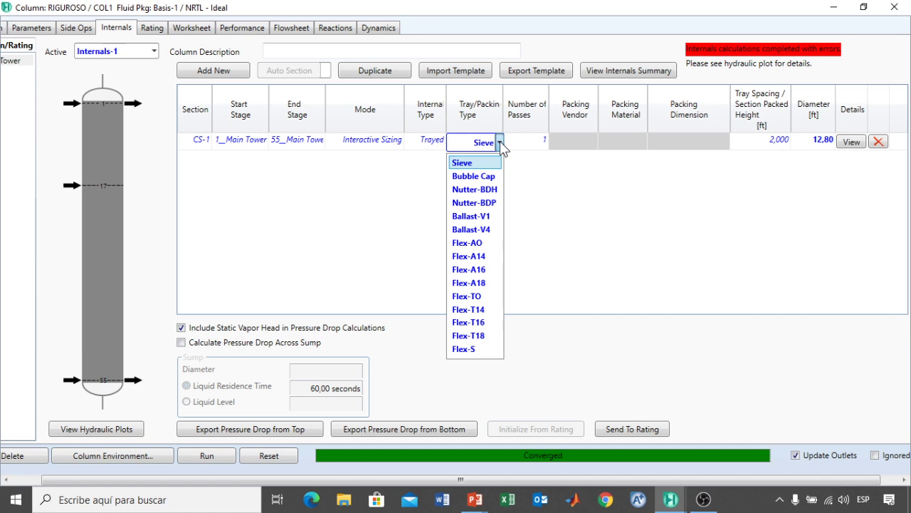
left_click(474, 176)
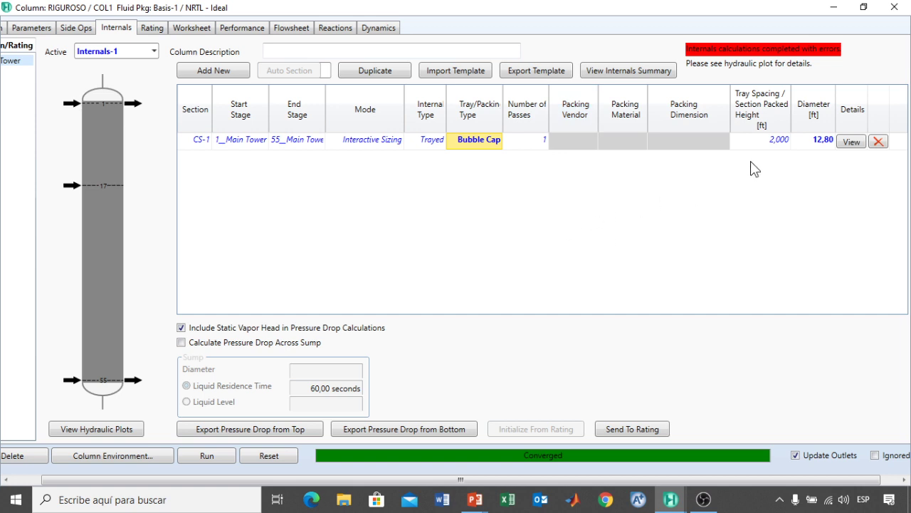
mouse_move(767, 137)
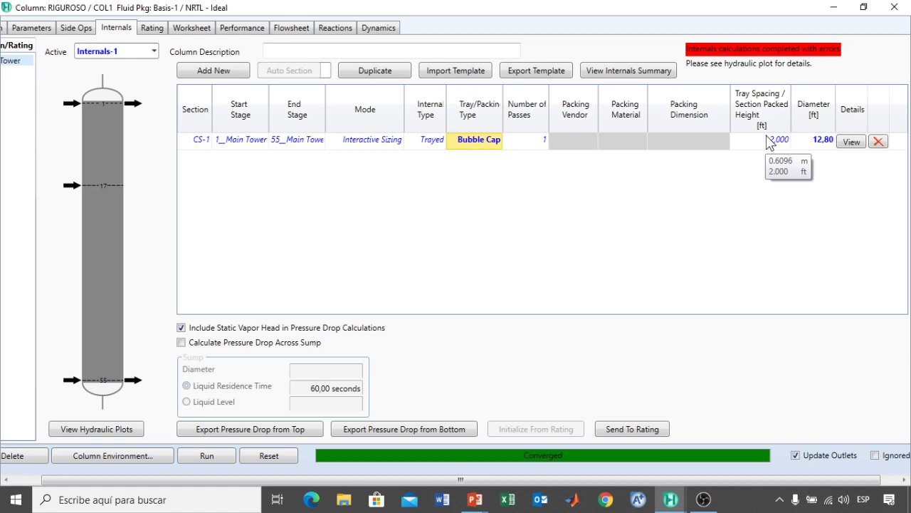
mouse_move(822, 144)
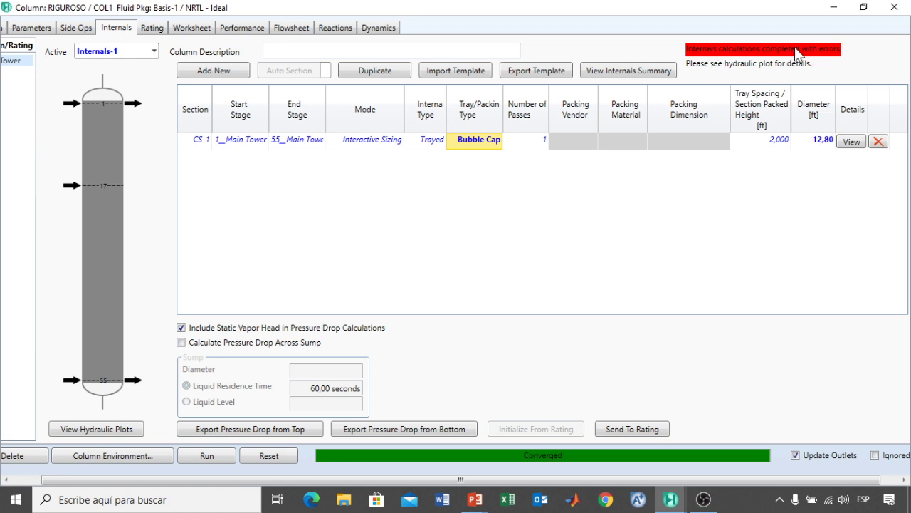
left_click(72, 433)
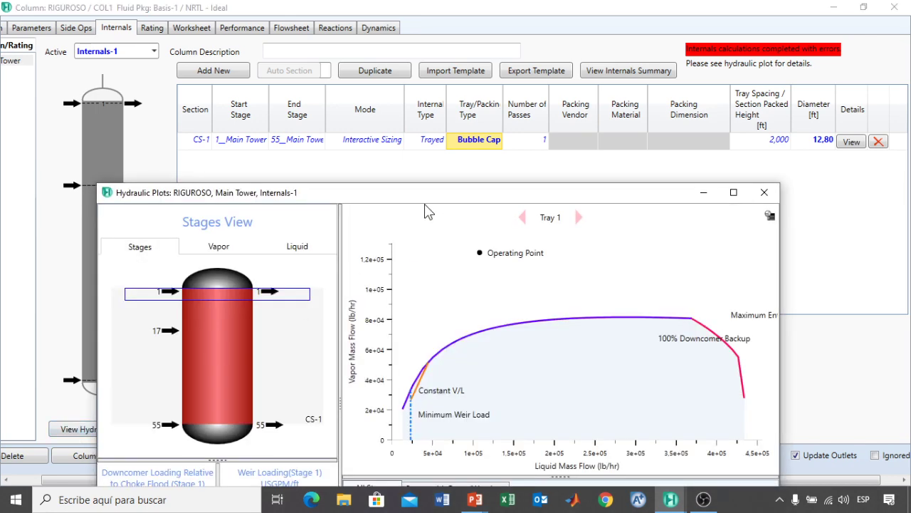
left_click_drag(425, 197, 390, 64)
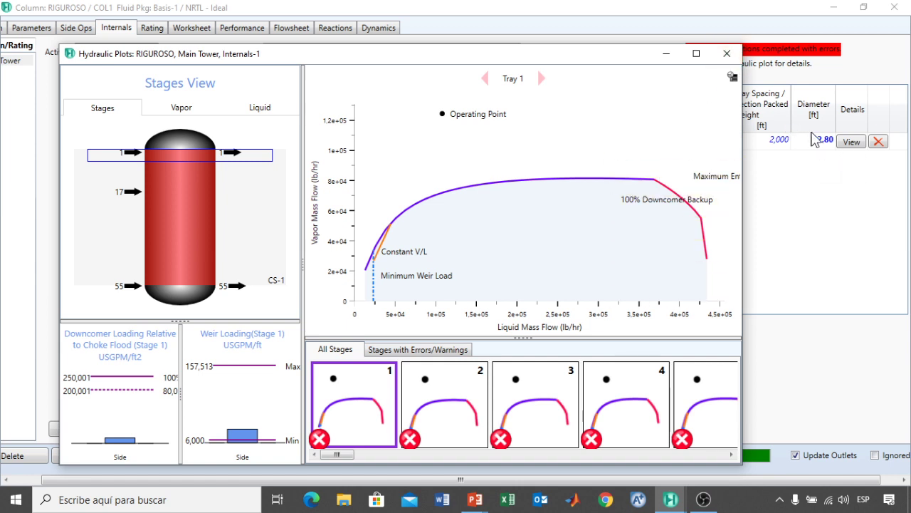
Set the diameter of the main tower's bubble-cap section to 16 ft
left_click(817, 145)
left_click(819, 143)
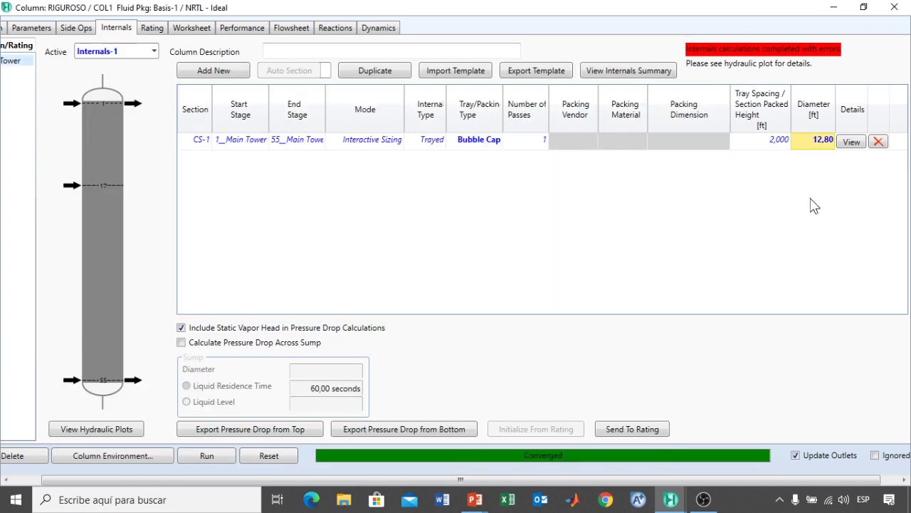
type("16")
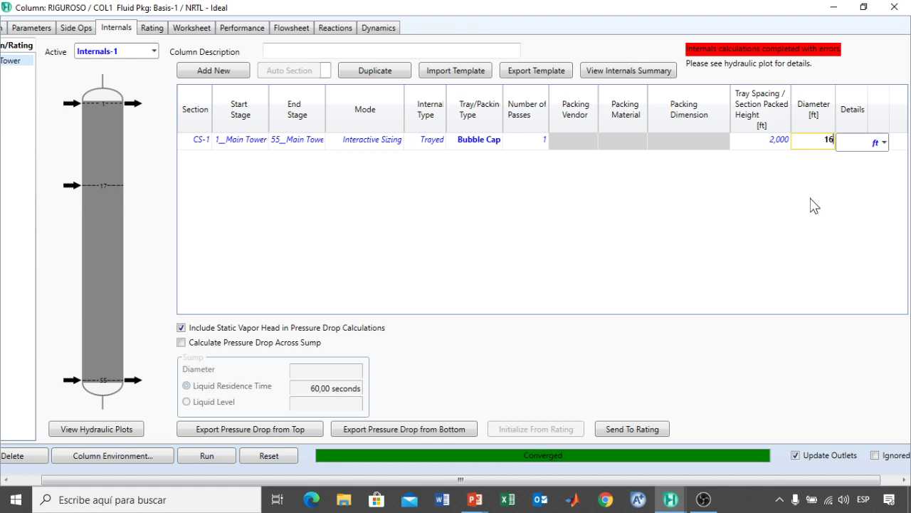
key("Return")
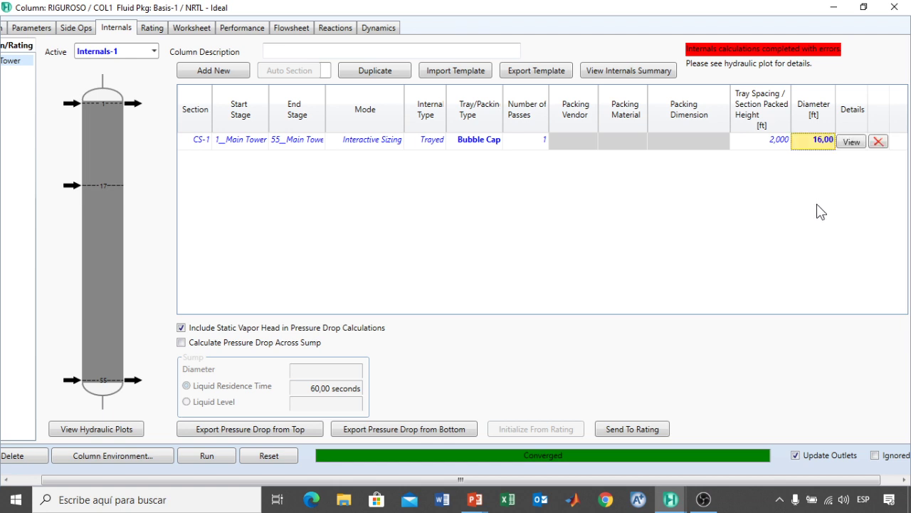
Check the bubble-cap section's hydraulic plots at stages 1, 34, 46 and 53, and close them
left_click(103, 428)
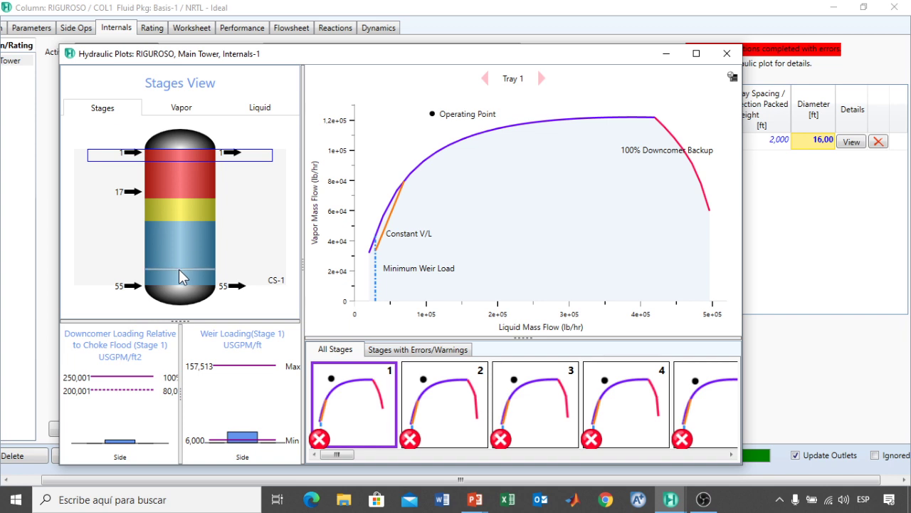
left_click(185, 233)
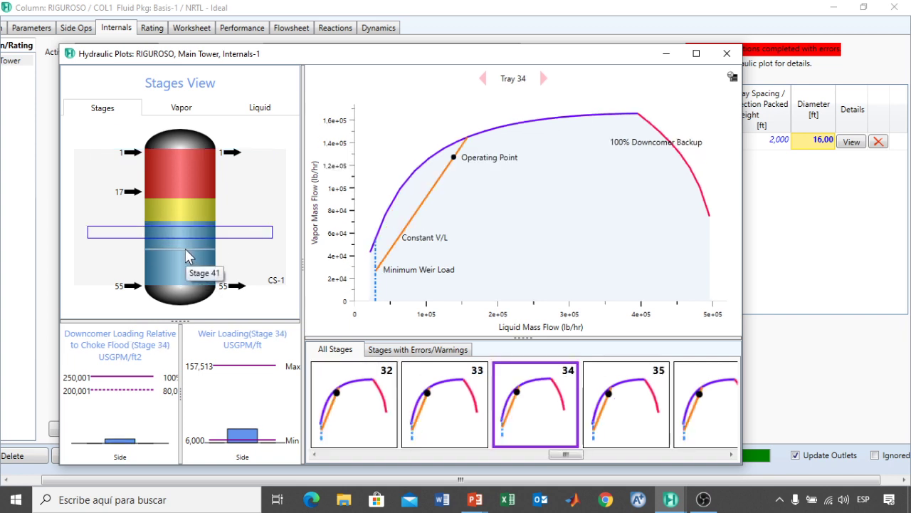
left_click(186, 250)
left_click(182, 271)
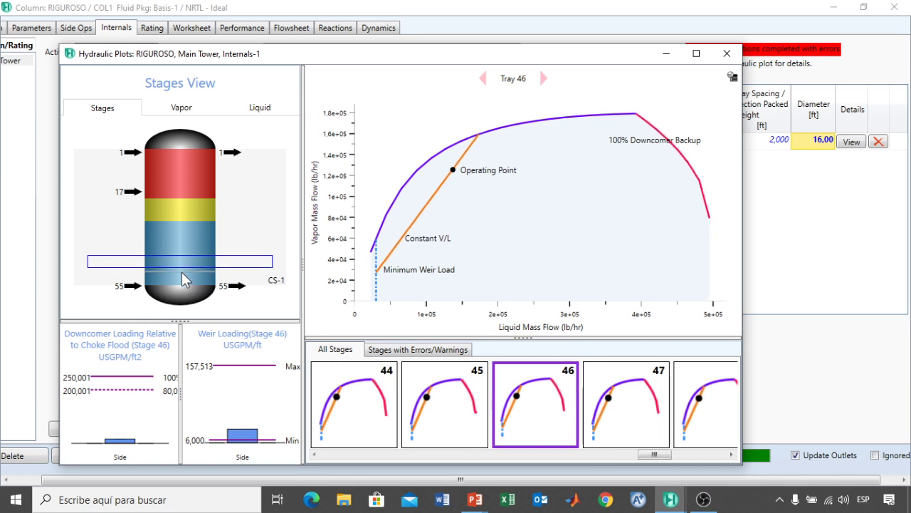
left_click(183, 285)
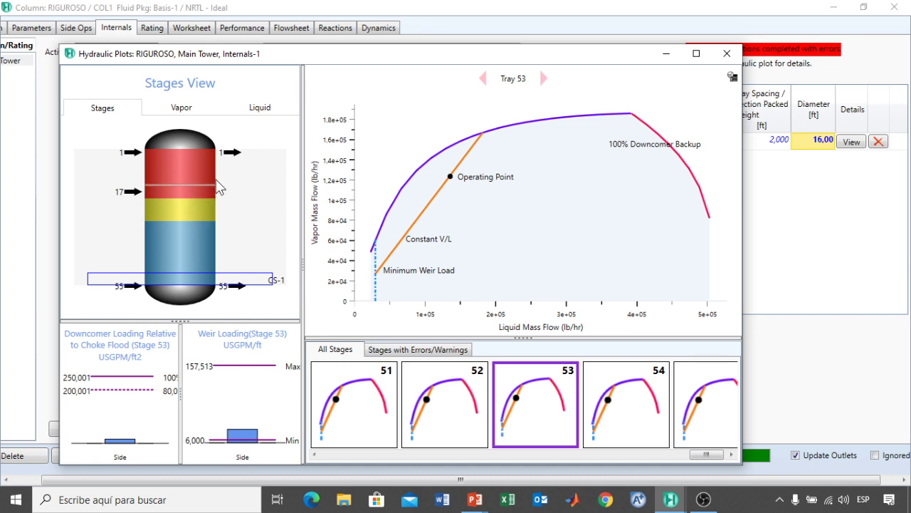
left_click(727, 54)
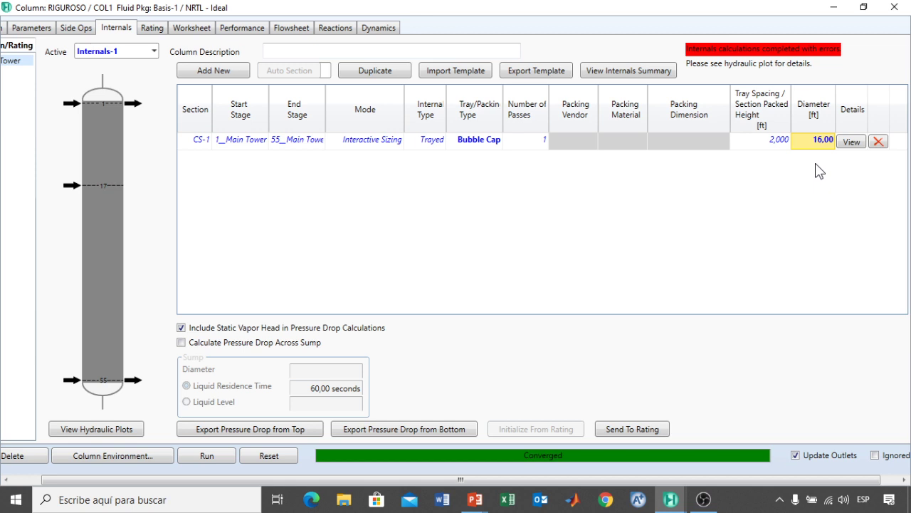
Increase the bubble-cap section's diameter to 20 ft and further to 22 ft
type("20")
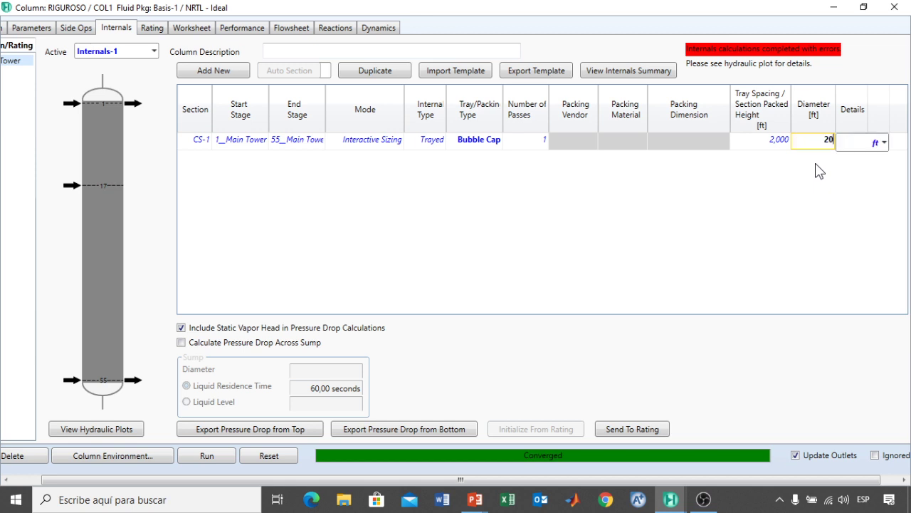
key("Return")
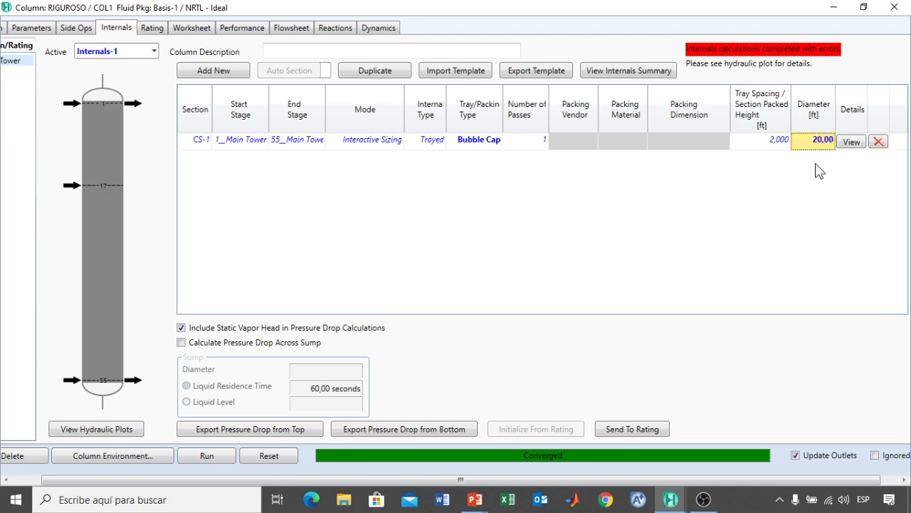
mouse_move(817, 145)
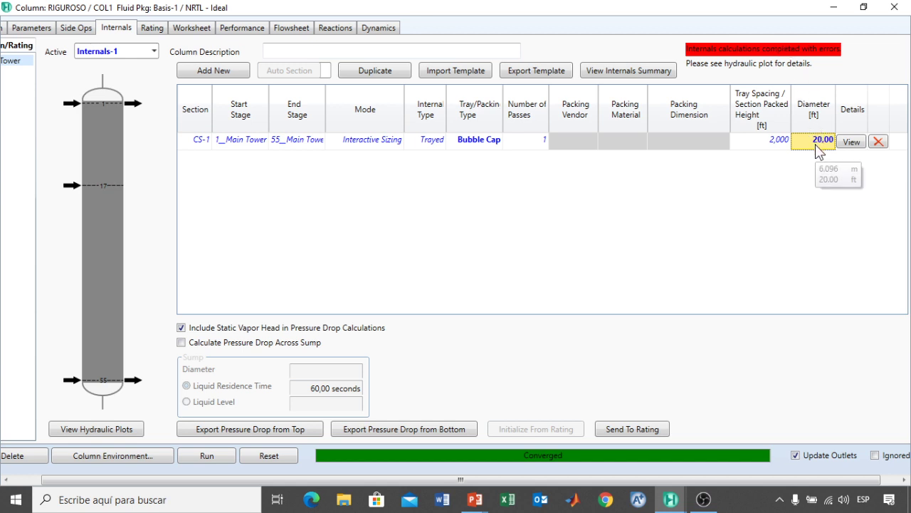
type("22")
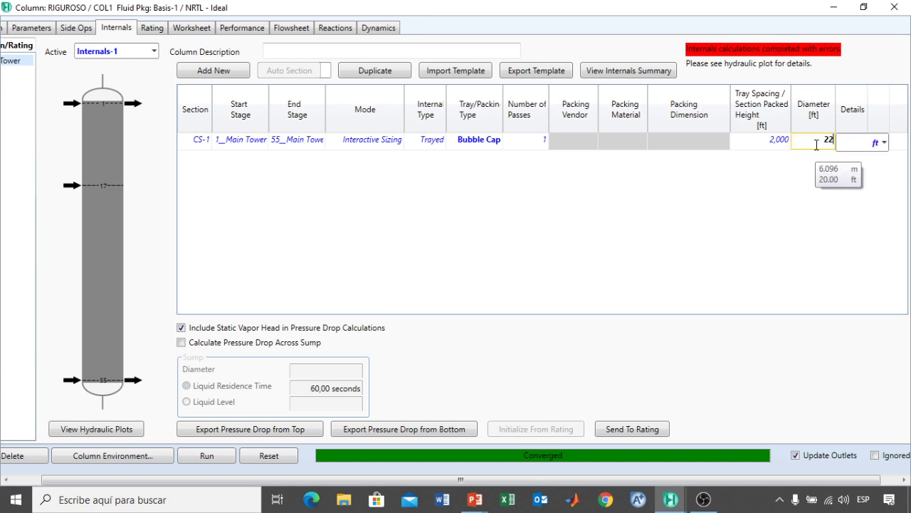
key("Return")
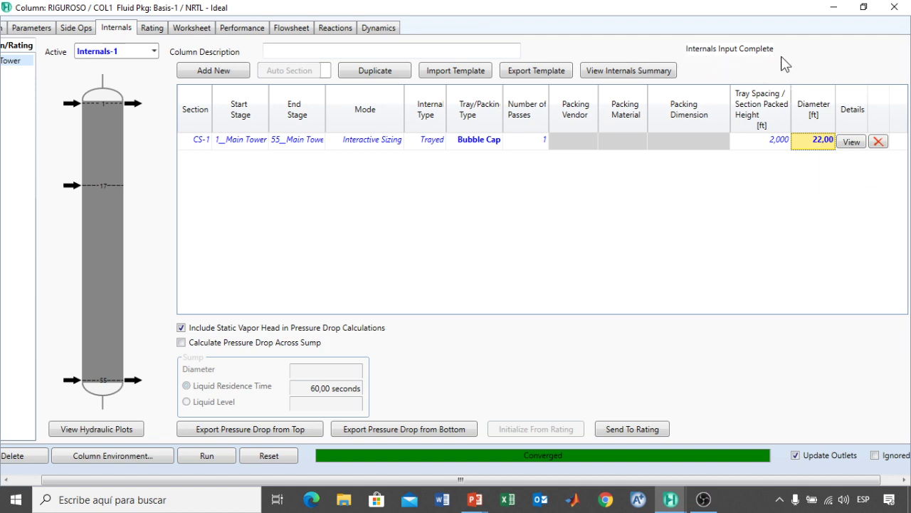
Check the hydraulic plots for the enlarged diameter at stages 1, 24, 42, 52, 39 and 27, and close them
left_click(93, 430)
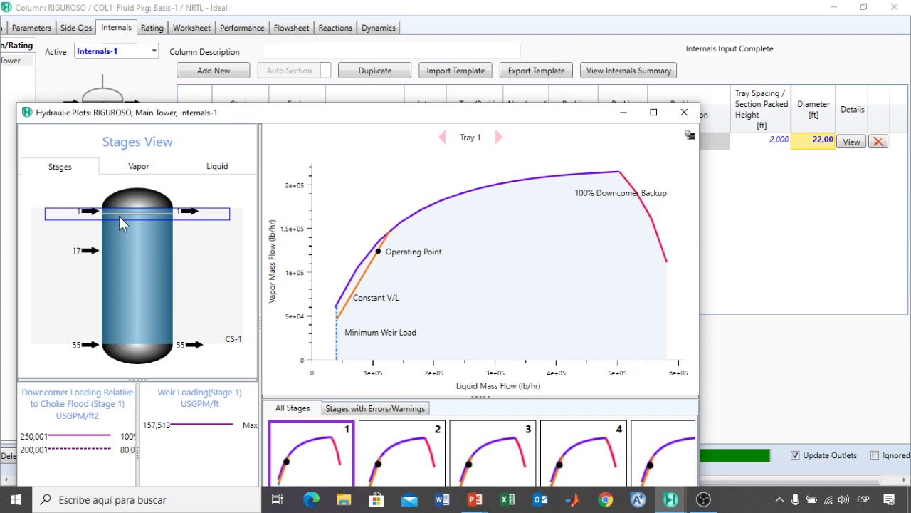
left_click(143, 266)
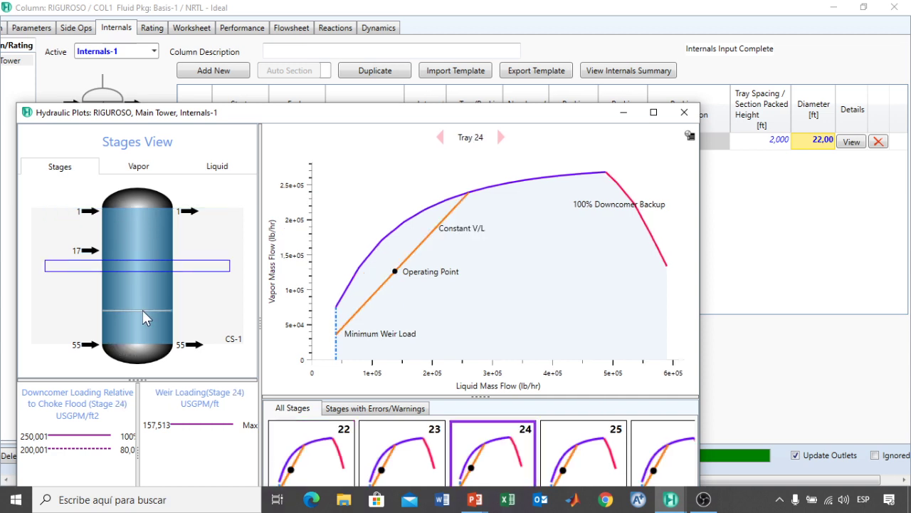
left_click(143, 310)
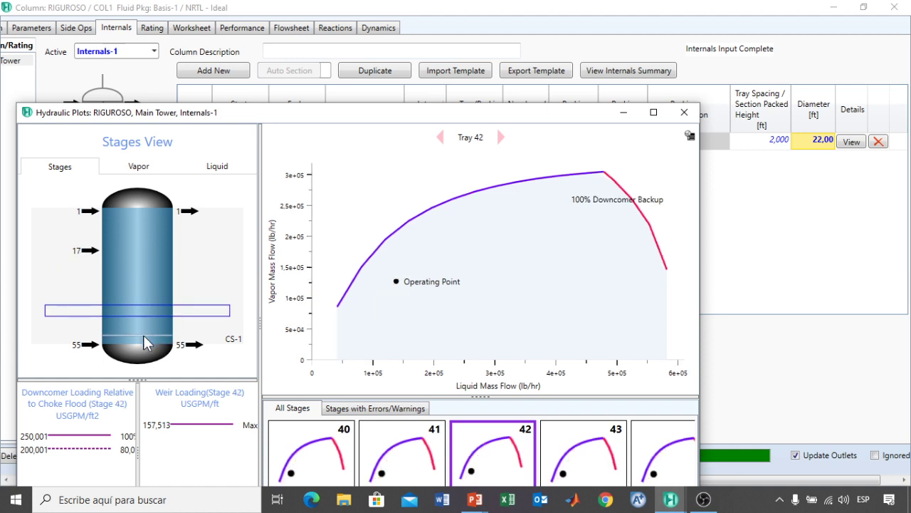
left_click(144, 336)
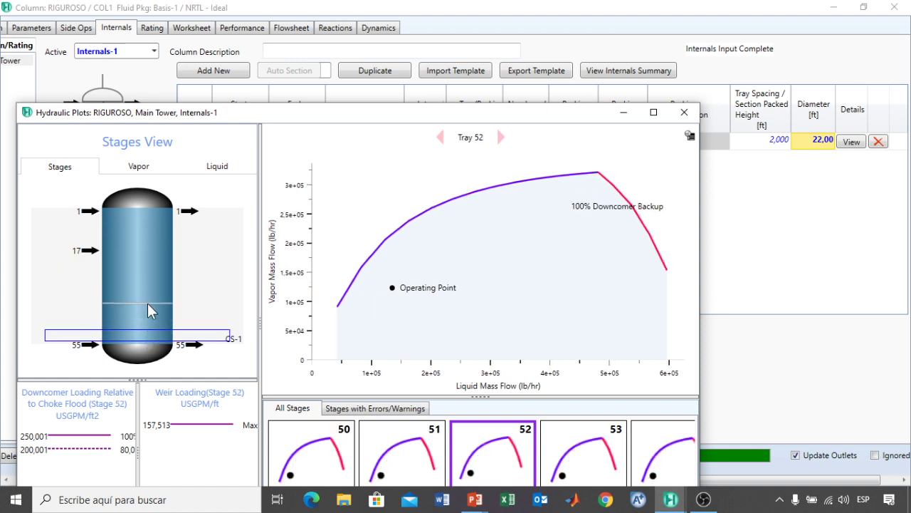
left_click(147, 303)
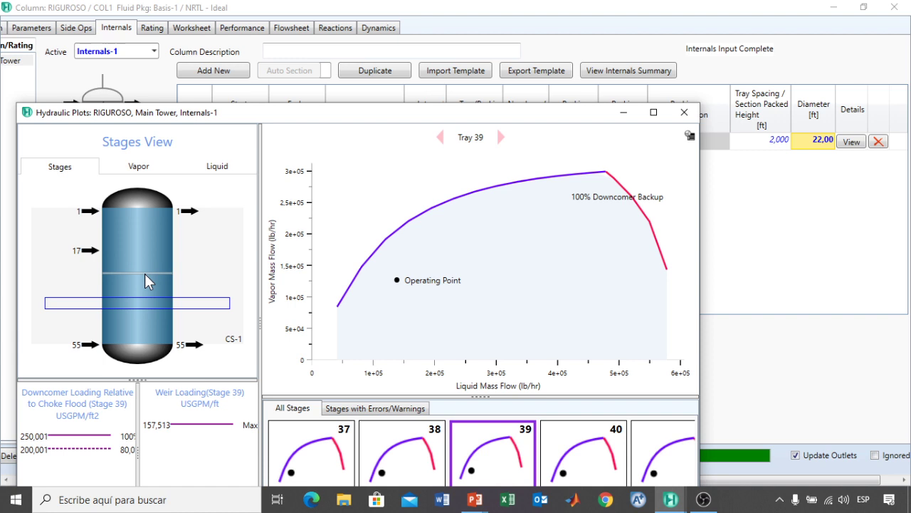
left_click(202, 277)
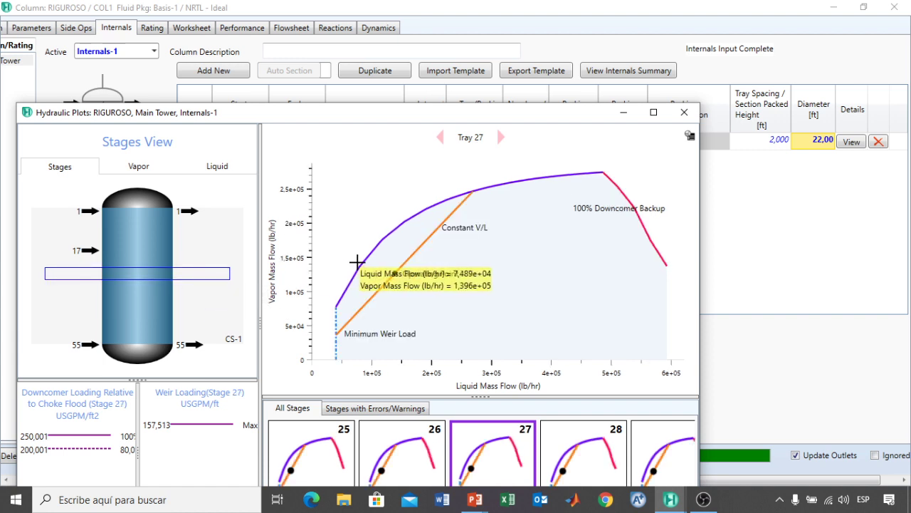
left_click(684, 112)
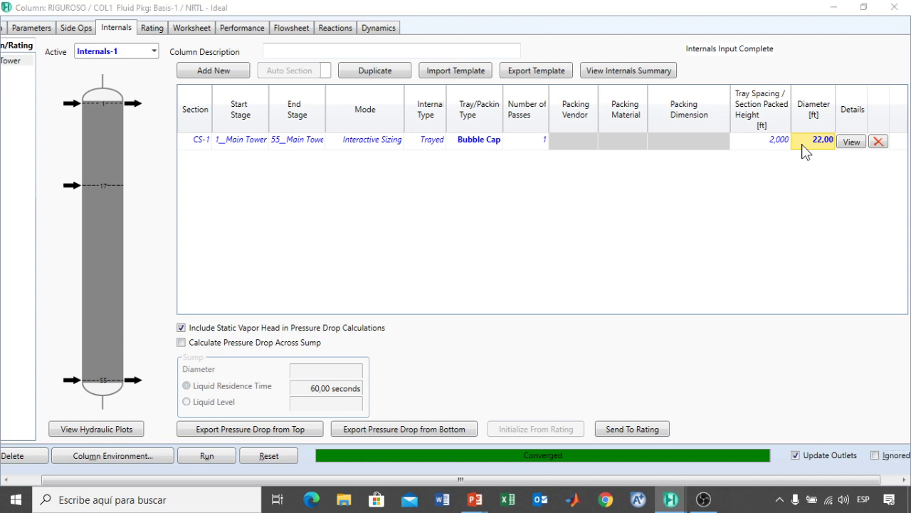
Switch to the running PowerPoint slide show and advance to the Conclusión slide
key("alt+Tab")
key("alt+Tab")
key("alt+Tab")
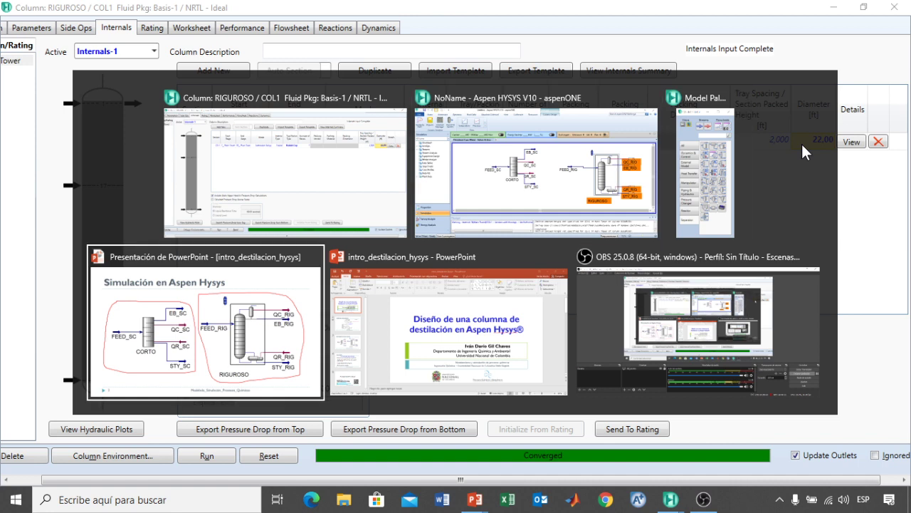
key("Right")
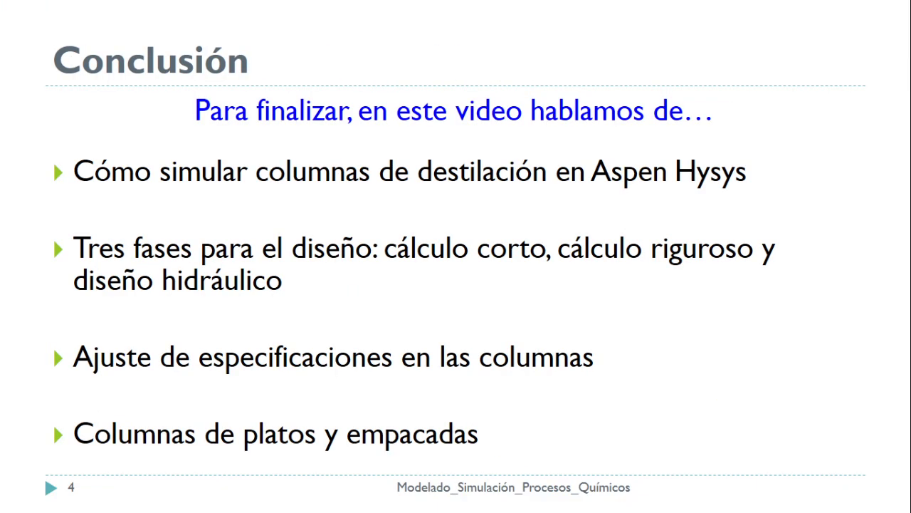